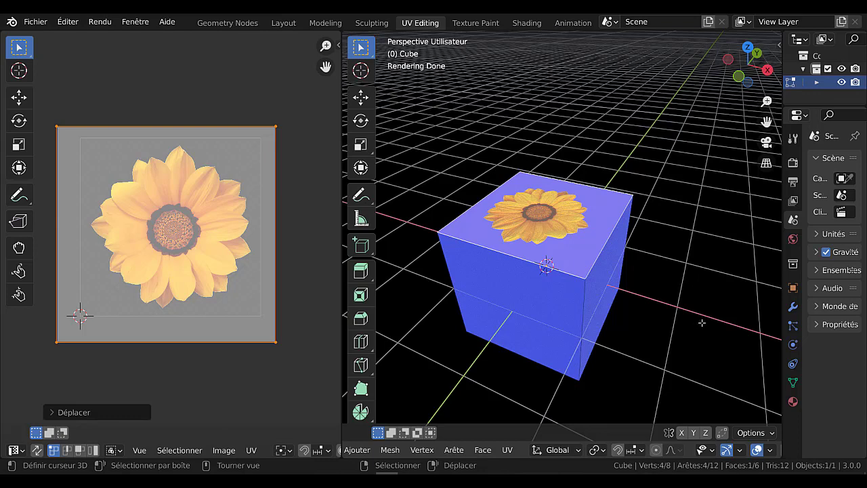
{"action": "scroll", "coordinate": [706, 322], "scroll_direction": "up", "scroll_amount": 3}
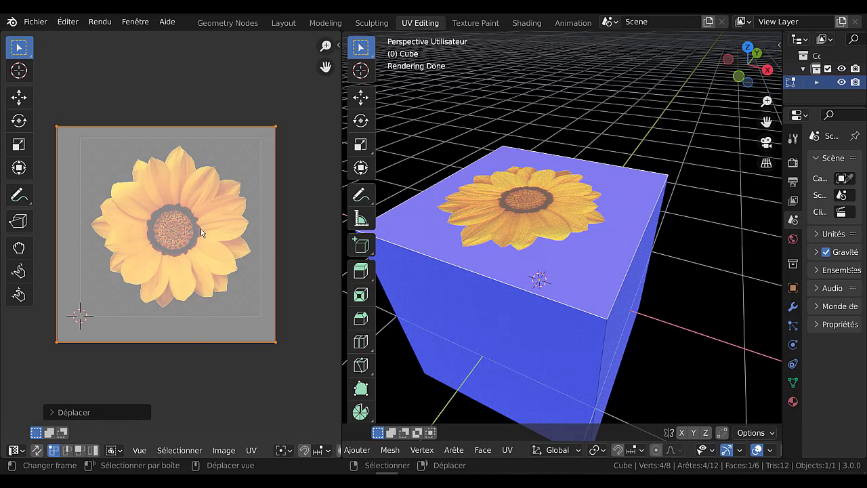
{"action": "key", "text": "alt+a"}
{"action": "key", "text": "a"}
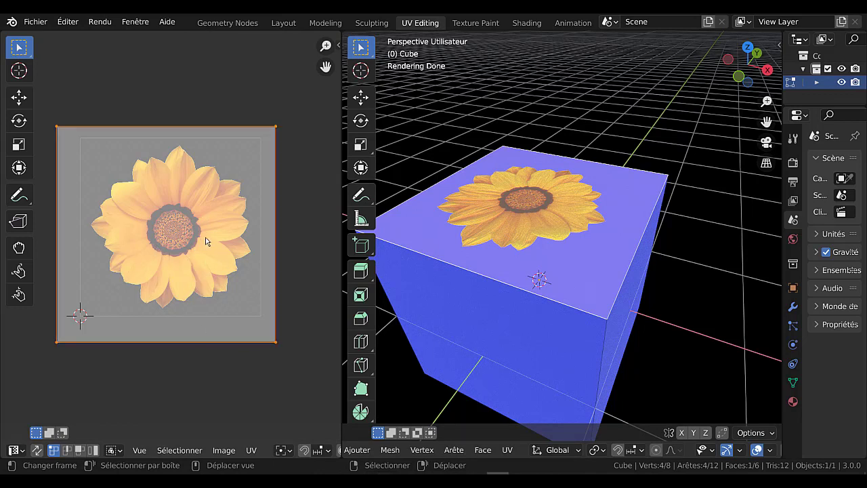
{"action": "key", "text": "g"}
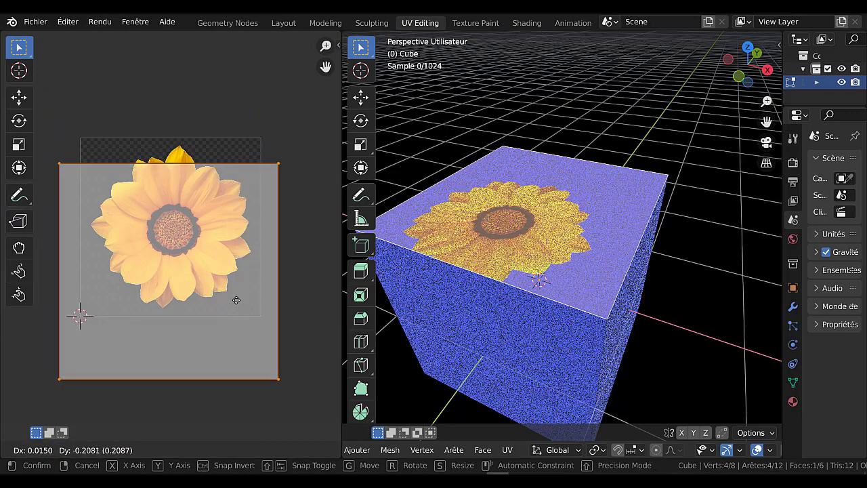
{"action": "right_click", "coordinate": [250, 298]}
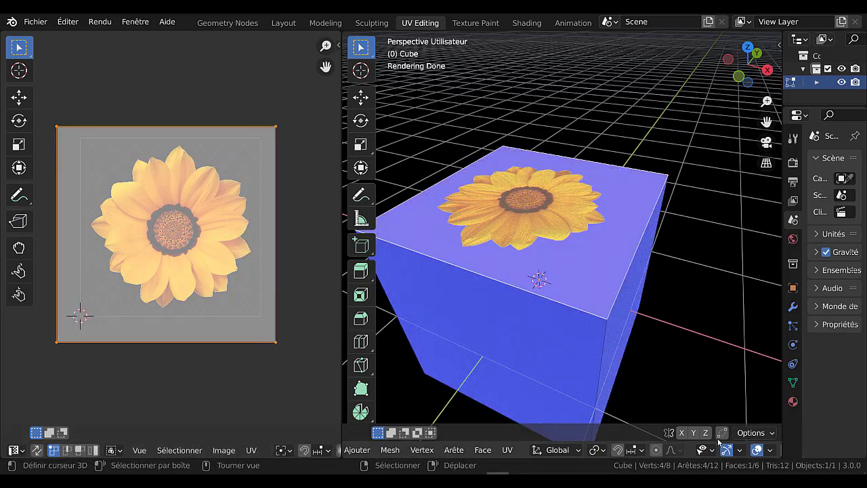
- Return to Object Mode and examine the flower image on the cube's upper face from above and from lower angles
{"action": "key", "text": "Tab"}
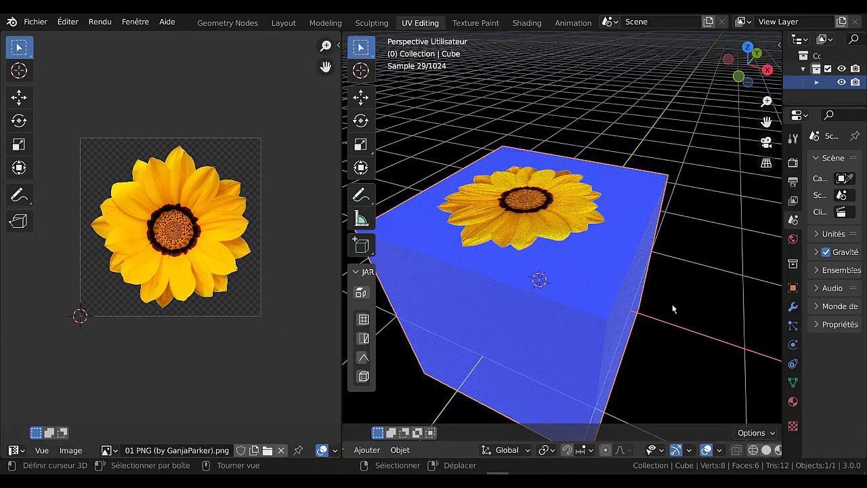
{"action": "middle_click_drag", "start_coordinate": [673, 308], "coordinate": [671, 338]}
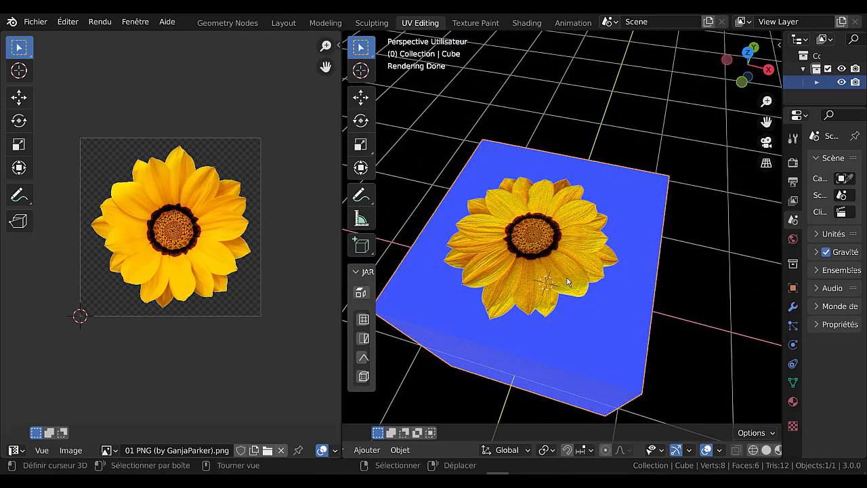
{"action": "scroll", "coordinate": [566, 281], "scroll_direction": "up", "scroll_amount": 3}
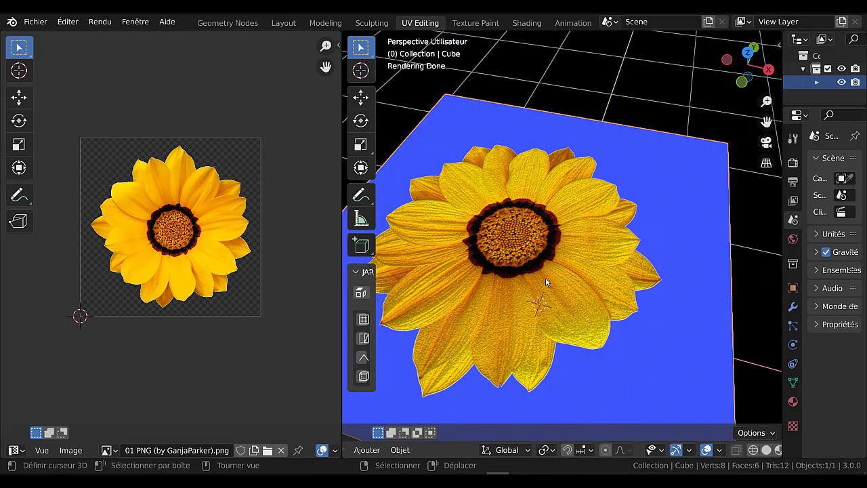
{"action": "scroll", "coordinate": [546, 285], "scroll_direction": "down", "scroll_amount": 3}
{"action": "middle_click_drag", "start_coordinate": [546, 288], "coordinate": [596, 272]}
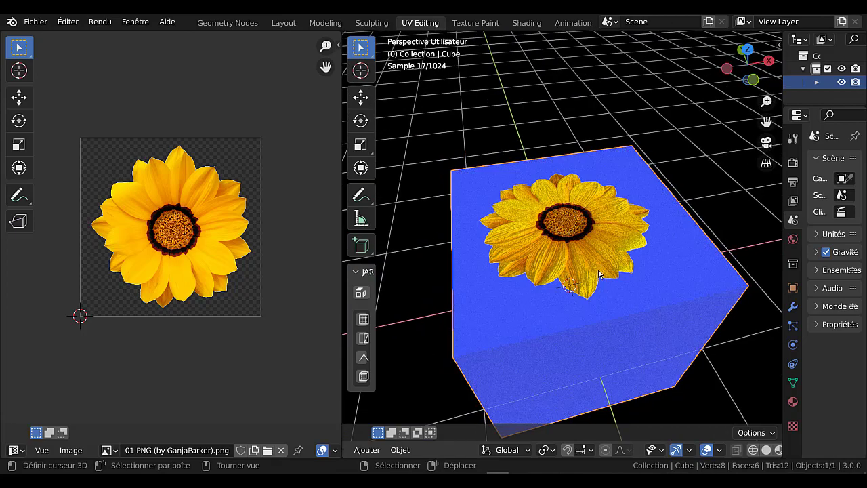
{"action": "scroll", "coordinate": [596, 273], "scroll_direction": "up", "scroll_amount": 2}
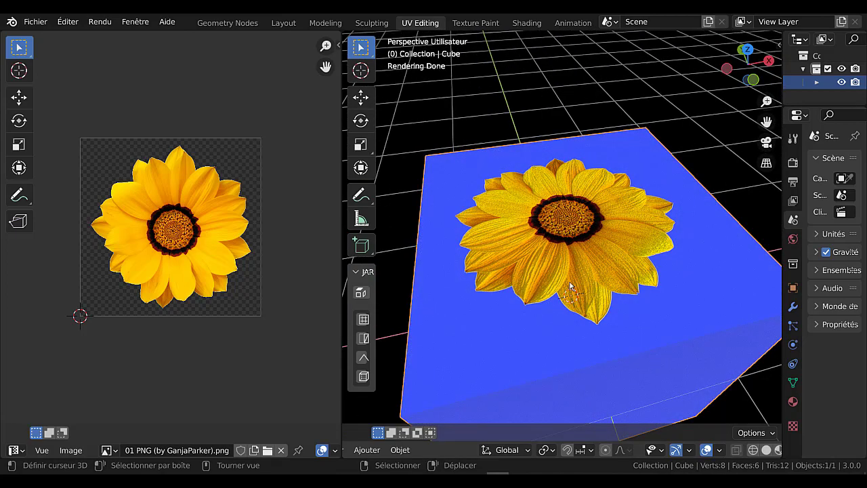
{"action": "scroll", "coordinate": [567, 287], "scroll_direction": "down", "scroll_amount": 5}
{"action": "middle_click_drag", "start_coordinate": [567, 294], "coordinate": [521, 275]}
{"action": "scroll", "coordinate": [521, 275], "scroll_direction": "up", "scroll_amount": 3}
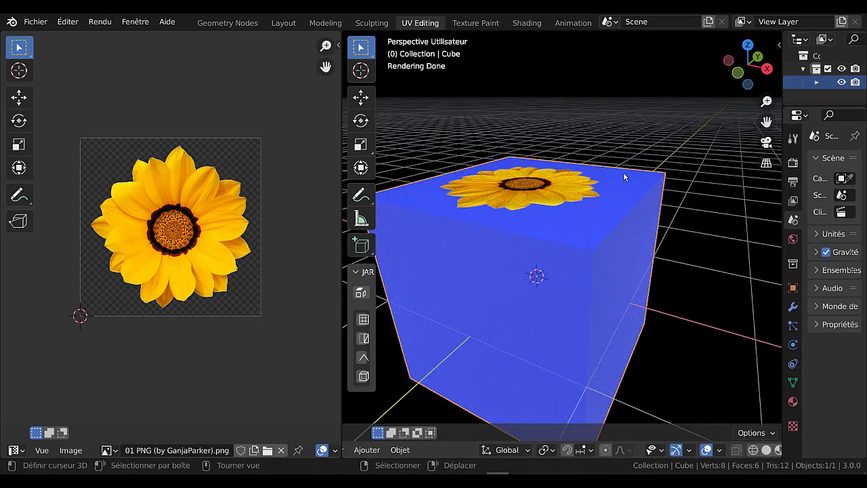
{"action": "scroll", "coordinate": [605, 195], "scroll_direction": "down", "scroll_amount": 3}
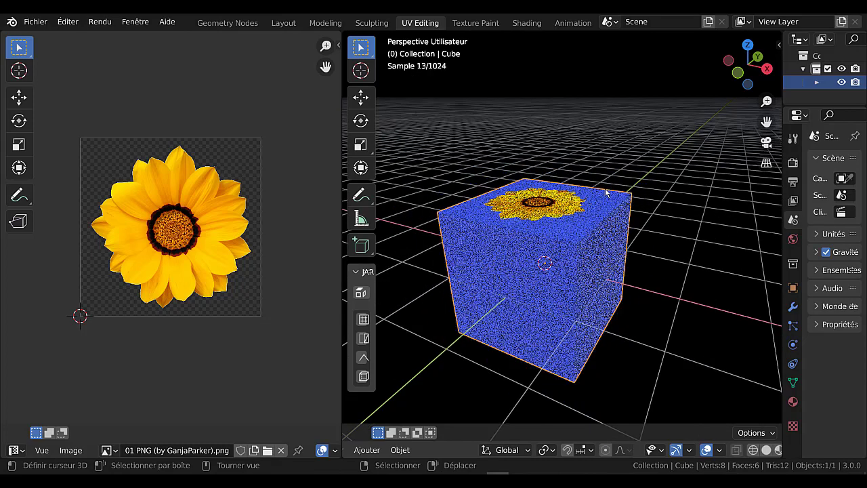
- Switch to the Shading workspace and make the node editor taller to show the node tree of Matériau.002
{"action": "left_click", "coordinate": [526, 23]}
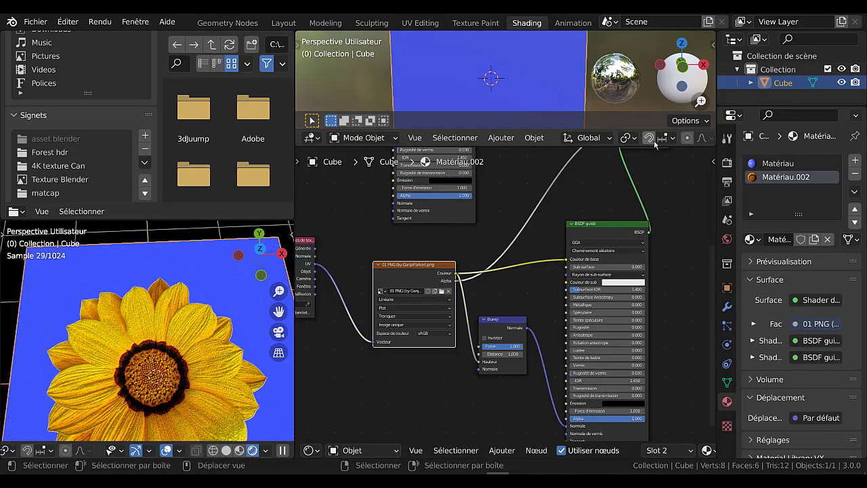
{"action": "left_click_drag", "start_coordinate": [655, 147], "coordinate": [655, 94]}
{"action": "scroll", "coordinate": [667, 191], "scroll_direction": "down", "scroll_amount": 3}
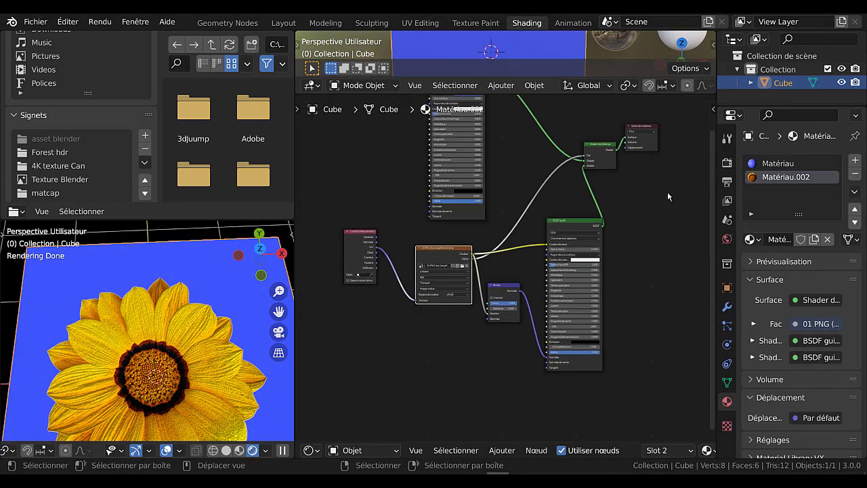
{"action": "scroll", "coordinate": [676, 242], "scroll_direction": "up", "scroll_amount": 3}
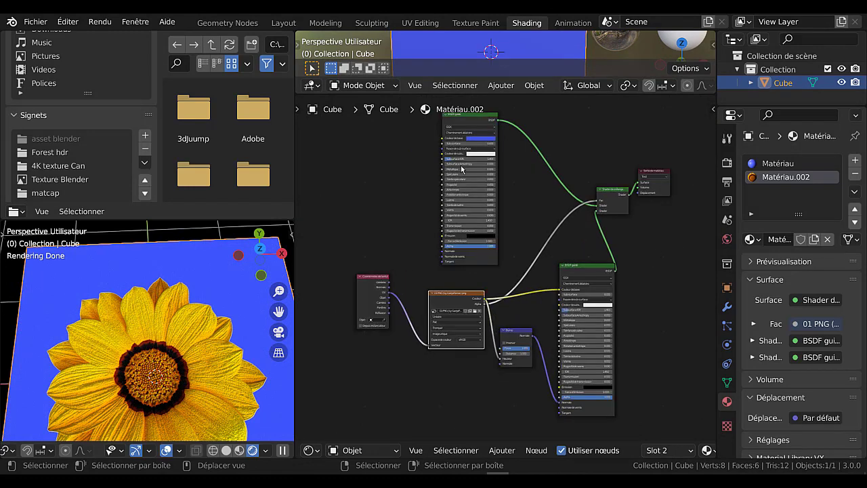
- Spread out the blue BSDF guidé, texture coordinate and Bump nodes so the Matériau.002 node tree is easier to read
{"action": "left_click_drag", "start_coordinate": [461, 124], "coordinate": [449, 137]}
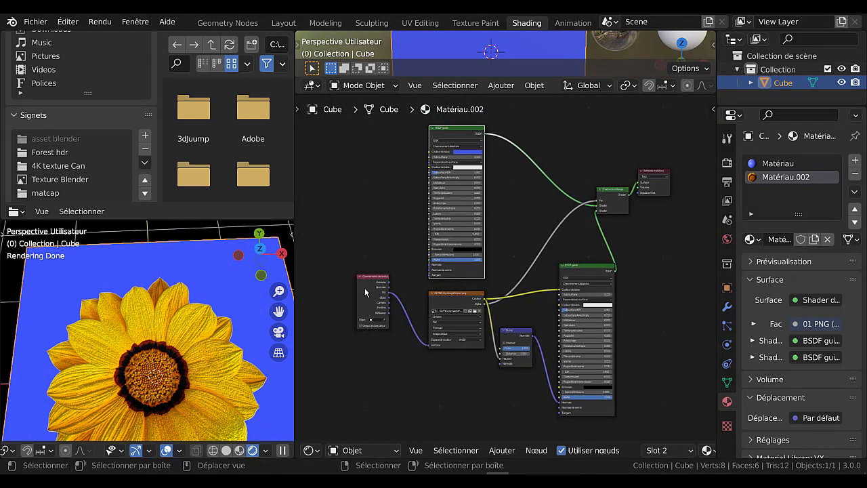
{"action": "left_click_drag", "start_coordinate": [366, 283], "coordinate": [362, 256]}
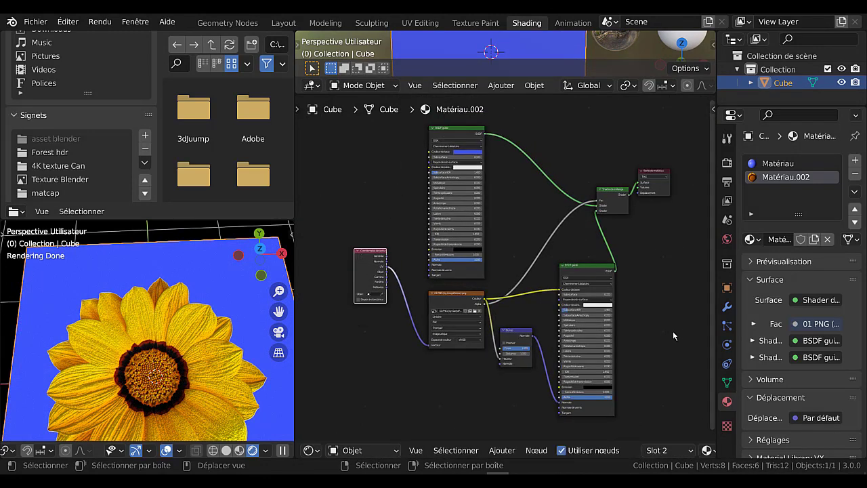
{"action": "scroll", "coordinate": [660, 327], "scroll_direction": "up", "scroll_amount": 2}
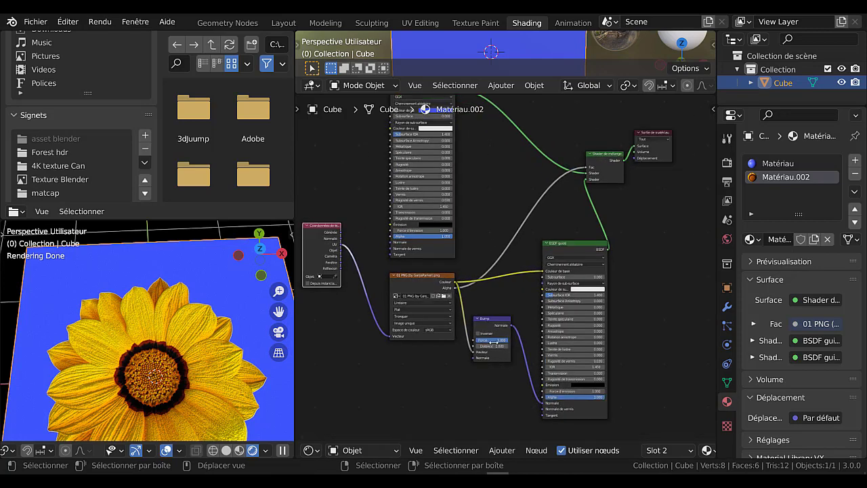
{"action": "left_click_drag", "start_coordinate": [493, 323], "coordinate": [498, 345]}
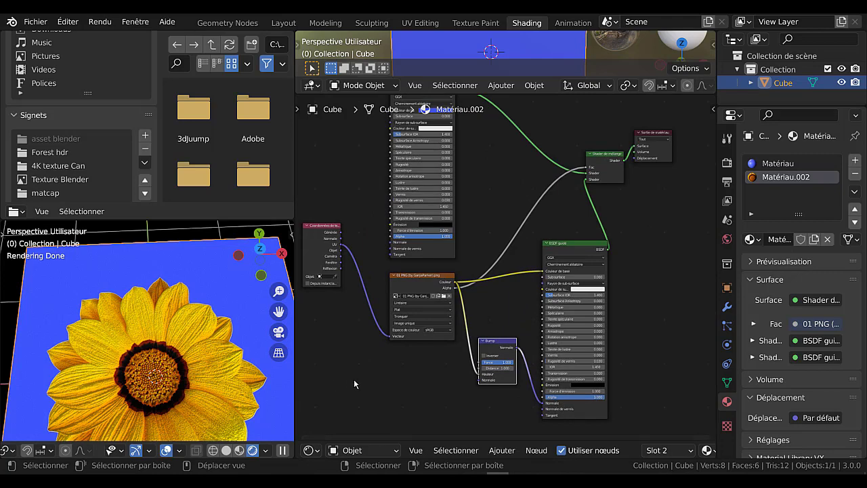
- Nudge the blue BSDF guidé node and the flower's BSDF guidé node into tidier positions
{"action": "middle_click_drag", "start_coordinate": [460, 208], "coordinate": [503, 239]}
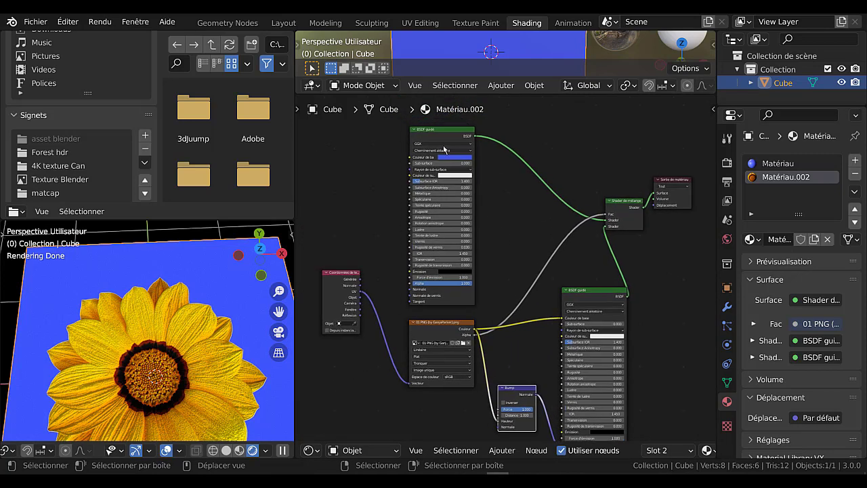
{"action": "left_click_drag", "start_coordinate": [446, 134], "coordinate": [443, 137]}
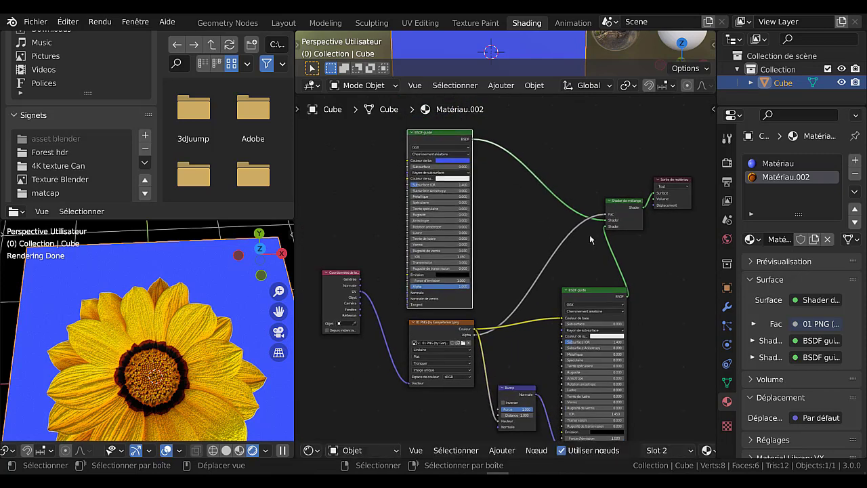
{"action": "middle_click_drag", "start_coordinate": [674, 276], "coordinate": [630, 269]}
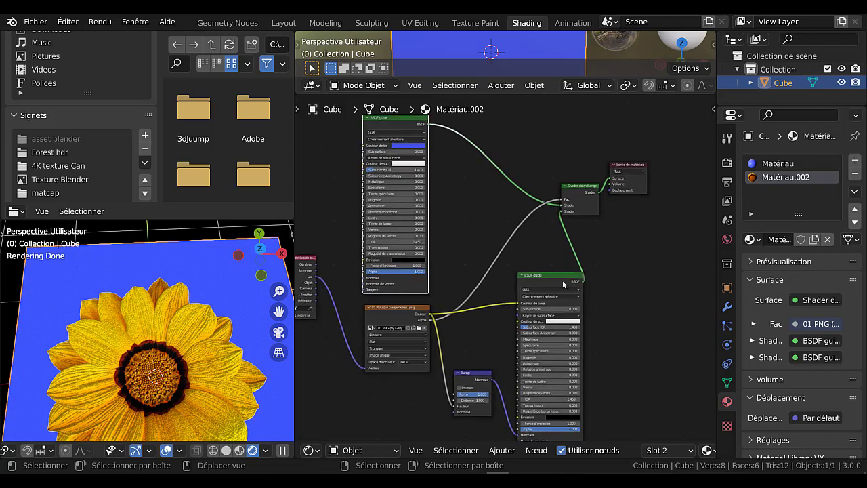
{"action": "left_click_drag", "start_coordinate": [559, 280], "coordinate": [552, 273]}
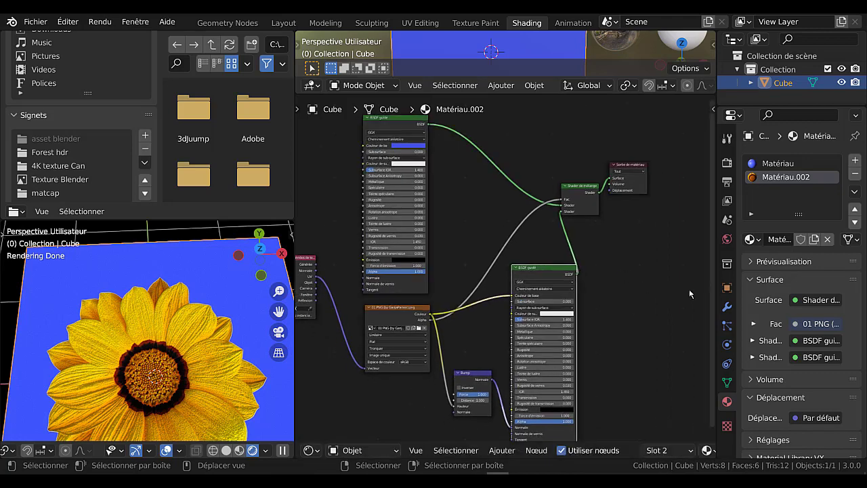
- Widen the node editor and move the Sortie de matériau and Shader de mélange nodes farther from the BSDF nodes
{"action": "left_click_drag", "start_coordinate": [716, 279], "coordinate": [779, 271]}
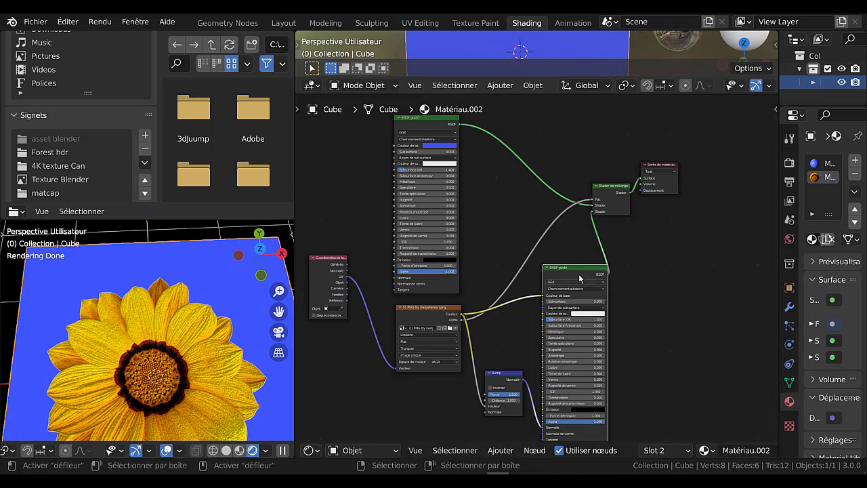
{"action": "middle_click_drag", "start_coordinate": [678, 283], "coordinate": [676, 306]}
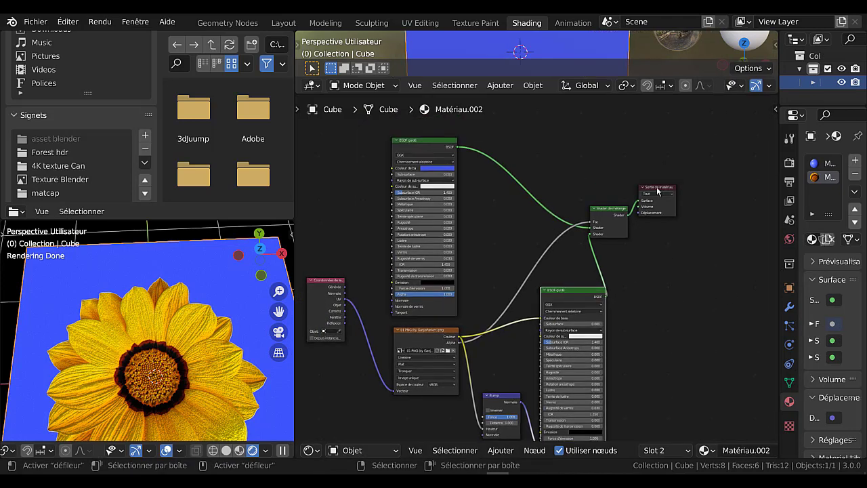
{"action": "left_click_drag", "start_coordinate": [661, 189], "coordinate": [701, 207]}
{"action": "left_click_drag", "start_coordinate": [612, 207], "coordinate": [632, 215]}
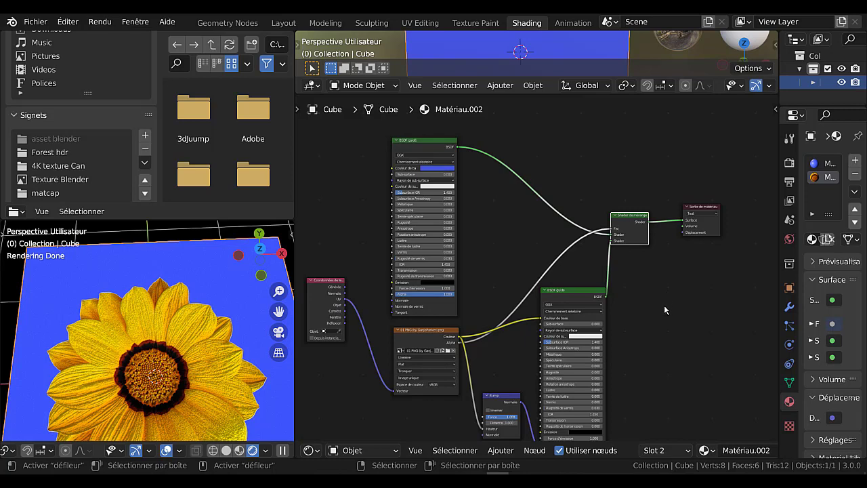
- Place the texture coordinate node directly beside the flower image texture node
{"action": "scroll", "coordinate": [664, 304], "scroll_direction": "down", "scroll_amount": 2}
{"action": "middle_click_drag", "start_coordinate": [651, 307], "coordinate": [669, 291]}
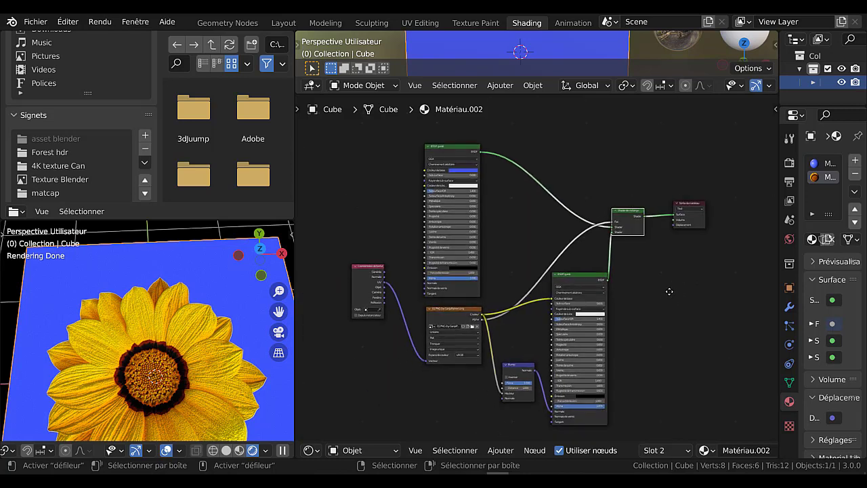
{"action": "left_click_drag", "start_coordinate": [372, 265], "coordinate": [396, 306]}
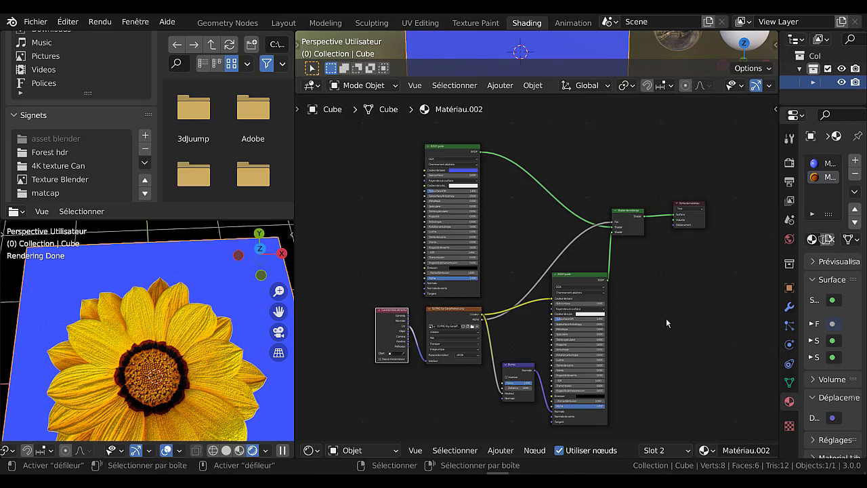
{"action": "scroll", "coordinate": [654, 288], "scroll_direction": "down", "scroll_amount": 1}
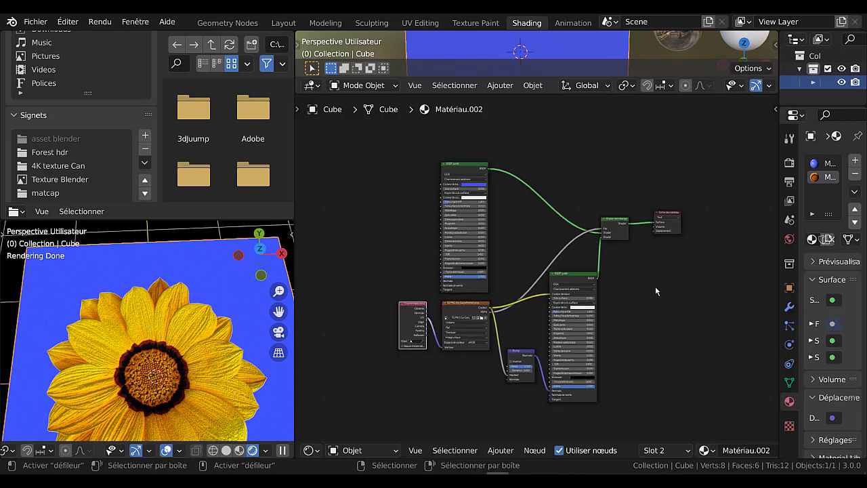
{"action": "middle_click_drag", "start_coordinate": [654, 276], "coordinate": [620, 208]}
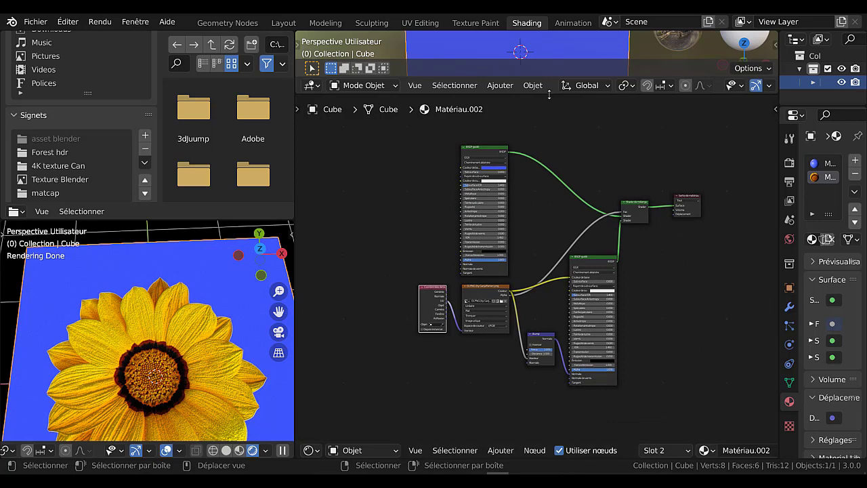
- Enlarge the 3D viewport above the node editor and examine the flower on the cube's upper face up close
{"action": "left_click_drag", "start_coordinate": [549, 95], "coordinate": [549, 212]}
{"action": "scroll", "coordinate": [528, 135], "scroll_direction": "down", "scroll_amount": 3}
{"action": "middle_click_drag", "start_coordinate": [528, 135], "coordinate": [554, 150]}
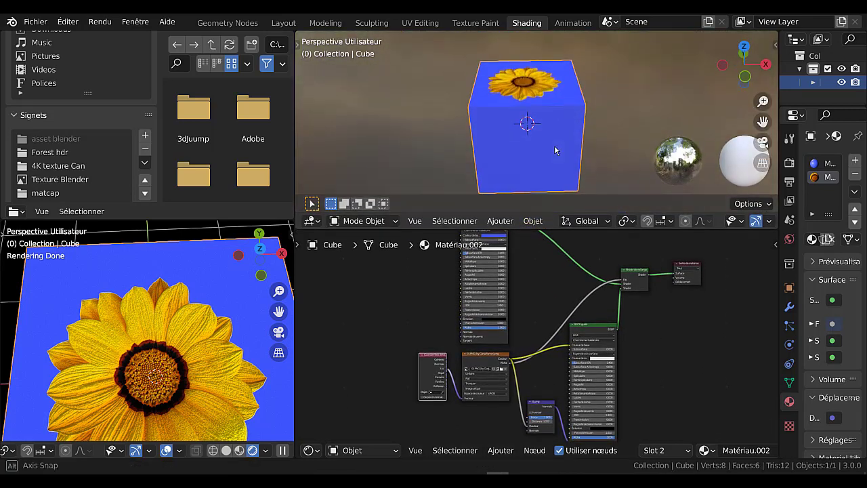
{"action": "scroll", "coordinate": [551, 150], "scroll_direction": "up", "scroll_amount": 3}
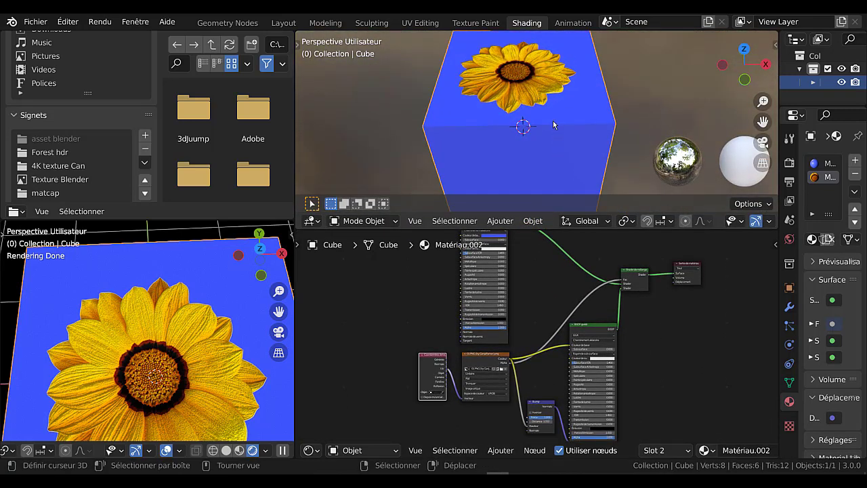
{"action": "middle_click_drag", "start_coordinate": [553, 121], "coordinate": [553, 146]}
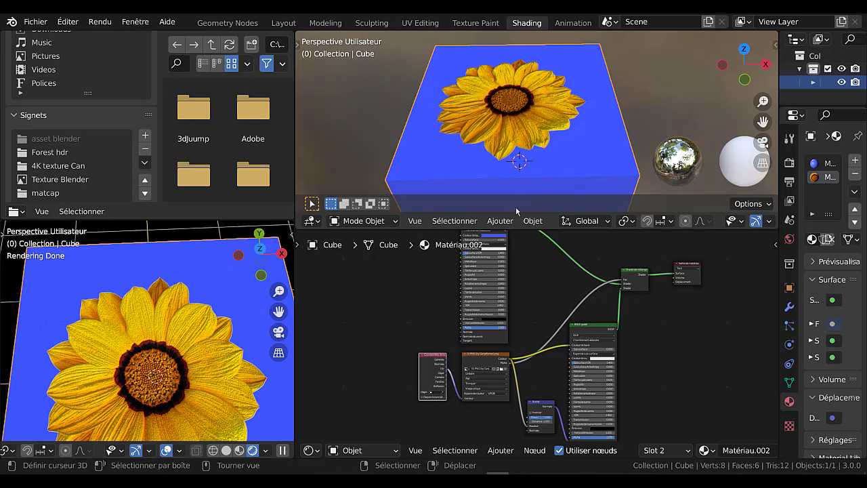
{"action": "middle_click_drag", "start_coordinate": [532, 307], "coordinate": [532, 316]}
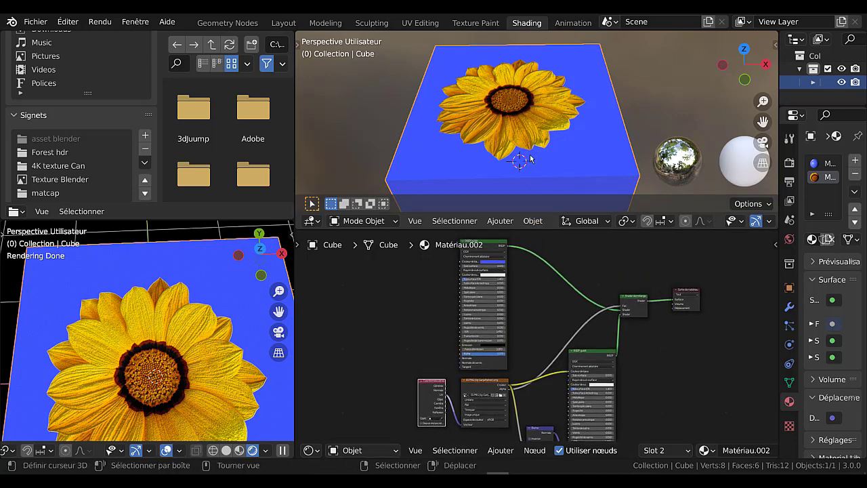
{"action": "scroll", "coordinate": [519, 177], "scroll_direction": "up", "scroll_amount": 2}
{"action": "middle_click_drag", "start_coordinate": [499, 168], "coordinate": [501, 145]}
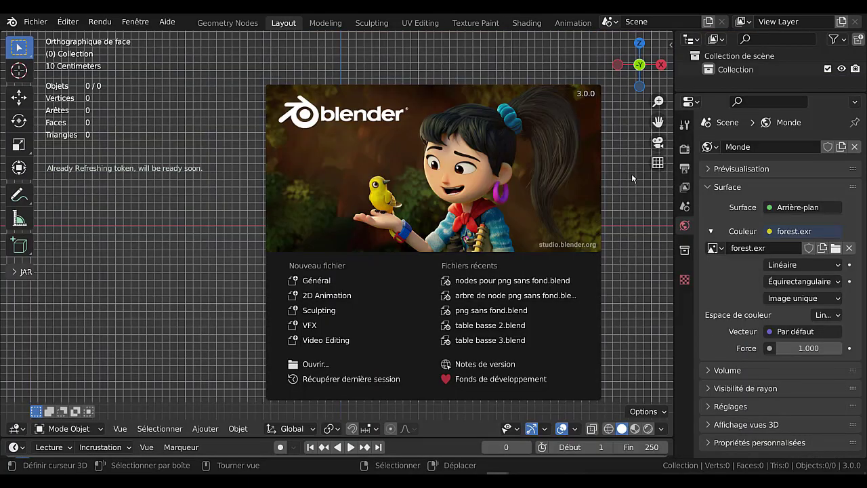
- Dismiss the splash screen and add a cube mesh to the empty scene
{"action": "left_click", "coordinate": [216, 319]}
{"action": "left_click", "coordinate": [238, 429]}
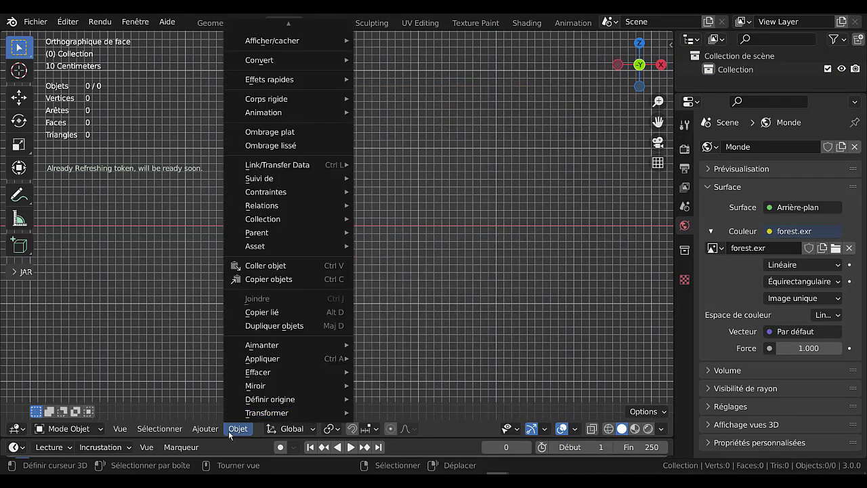
{"action": "mouse_move", "coordinate": [204, 428]}
{"action": "mouse_move", "coordinate": [219, 413]}
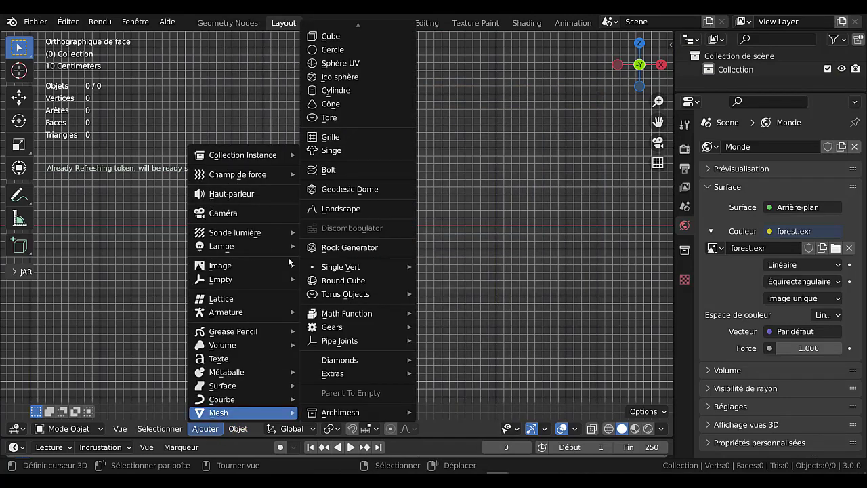
{"action": "left_click", "coordinate": [331, 36]}
{"action": "scroll", "coordinate": [519, 242], "scroll_direction": "down", "scroll_amount": 3}
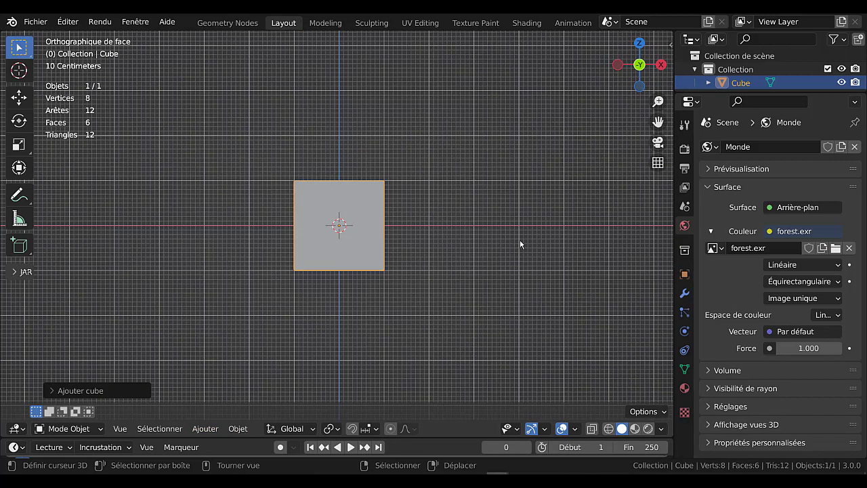
{"action": "middle_click_drag", "start_coordinate": [519, 242], "coordinate": [496, 298]}
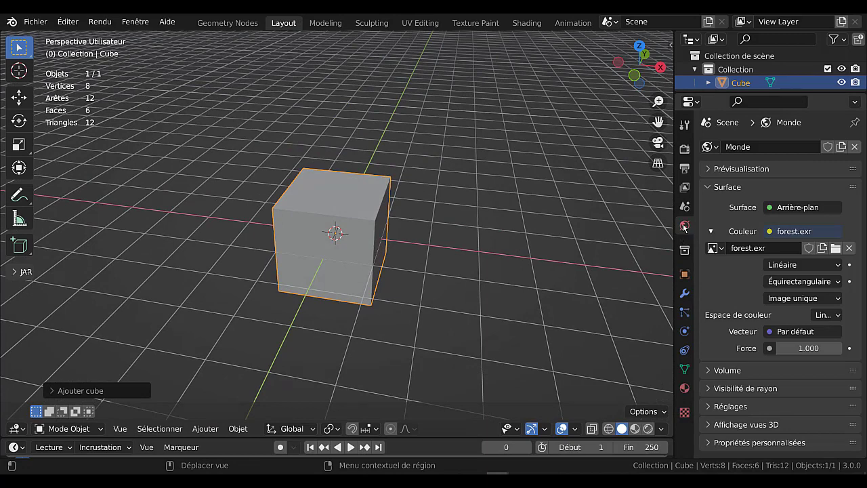
- Widen the properties editor and switch the 3D viewport to rendered shading to display the cube under forest.exr
{"action": "left_click_drag", "start_coordinate": [672, 221], "coordinate": [640, 221]}
{"action": "left_click", "coordinate": [617, 428]}
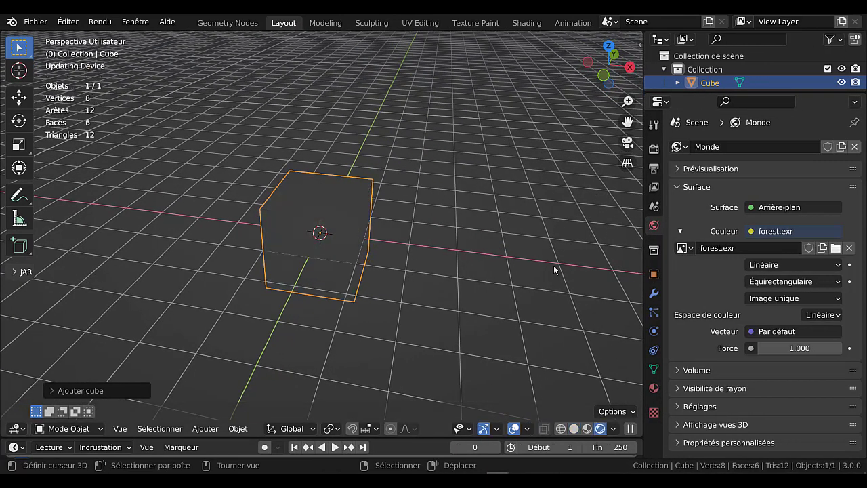
{"action": "scroll", "coordinate": [435, 240], "scroll_direction": "up", "scroll_amount": 1}
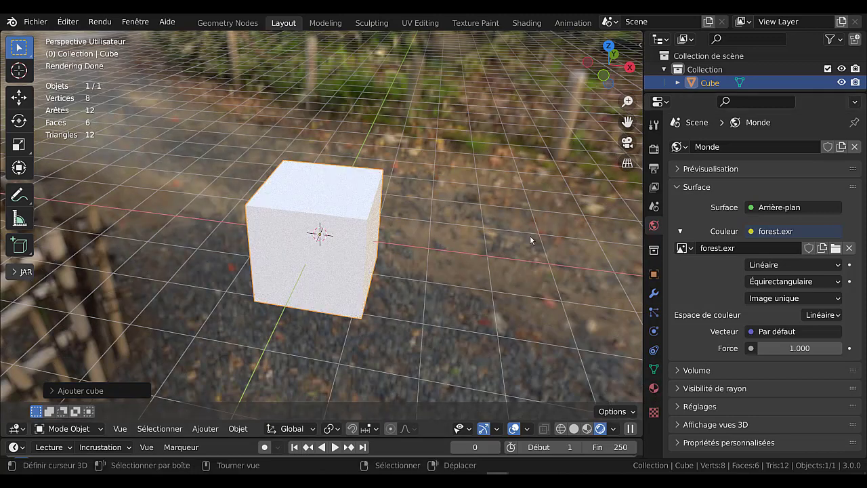
- Locate the command for saving the current scene as the default startup file
{"action": "left_click", "coordinate": [35, 21]}
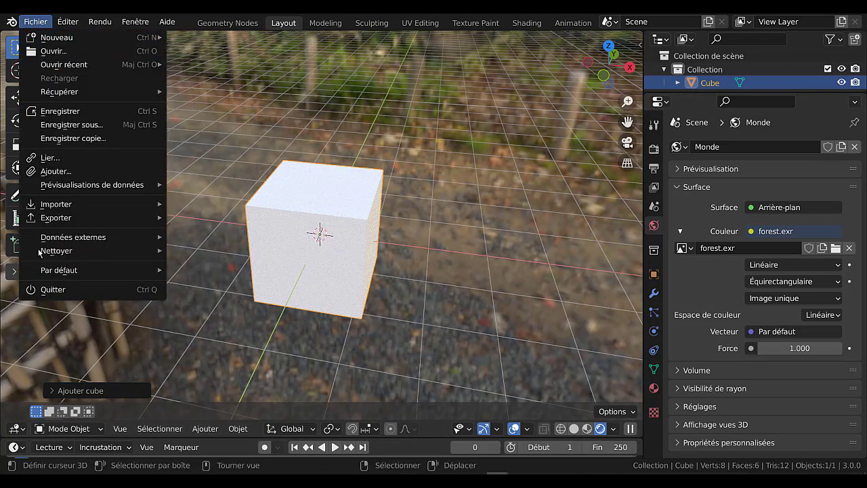
{"action": "mouse_move", "coordinate": [60, 252]}
{"action": "mouse_move", "coordinate": [59, 271]}
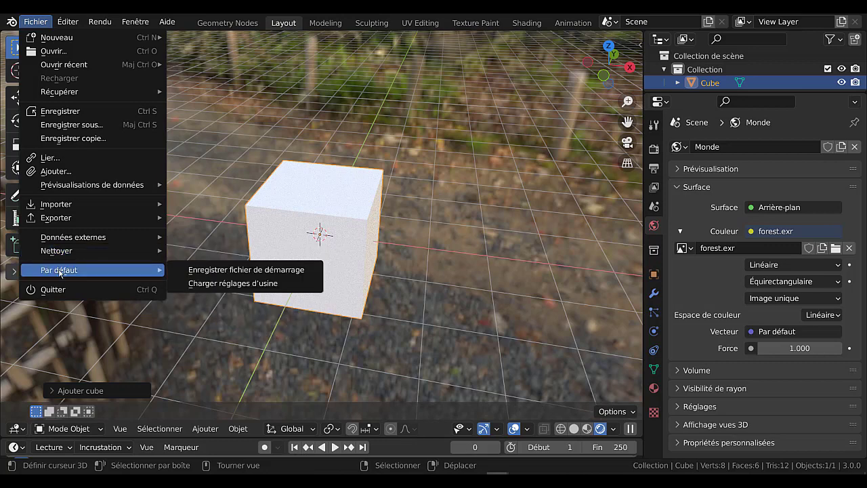
{"action": "left_click", "coordinate": [240, 270]}
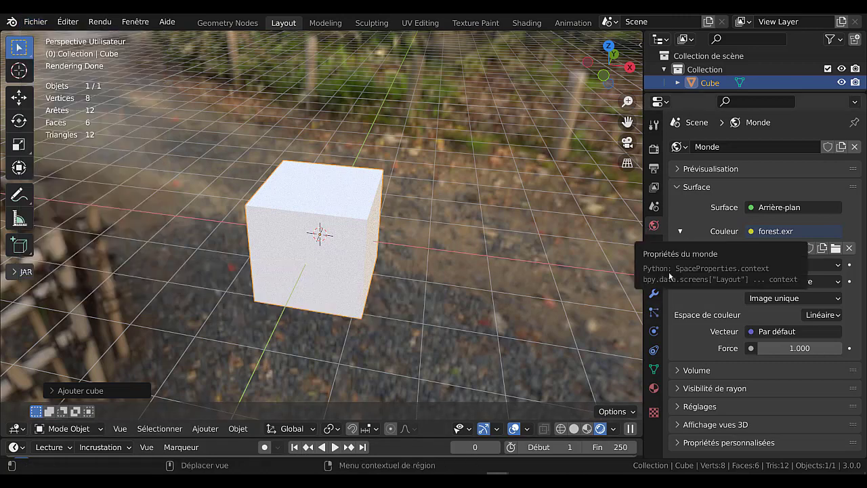
- Turn off the world's Caméra ray visibility to hide the forest.exr background behind the cube
{"action": "left_click", "coordinate": [689, 390]}
{"action": "left_click", "coordinate": [687, 373]}
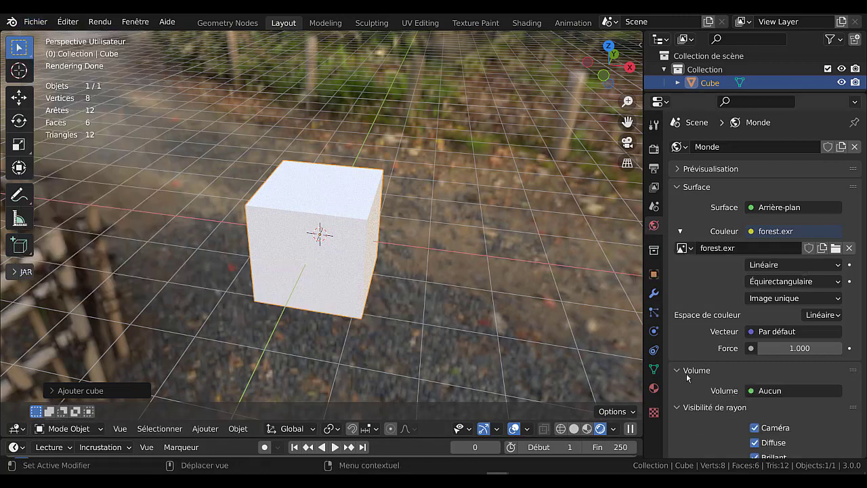
{"action": "left_click", "coordinate": [756, 433]}
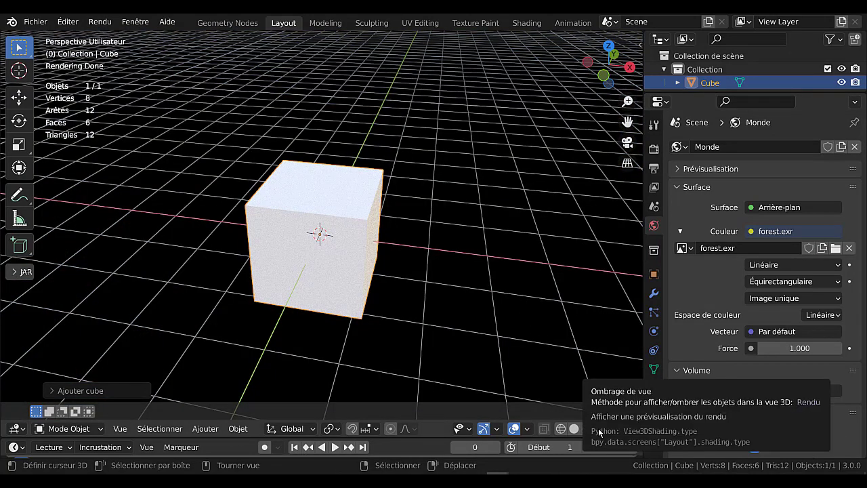
{"action": "mouse_move", "coordinate": [410, 276]}
{"action": "middle_mouse_down"}
{"action": "mouse_move", "coordinate": [401, 267]}
{"action": "mouse_move", "coordinate": [450, 252]}
{"action": "mouse_move", "coordinate": [397, 277]}
{"action": "middle_mouse_up"}
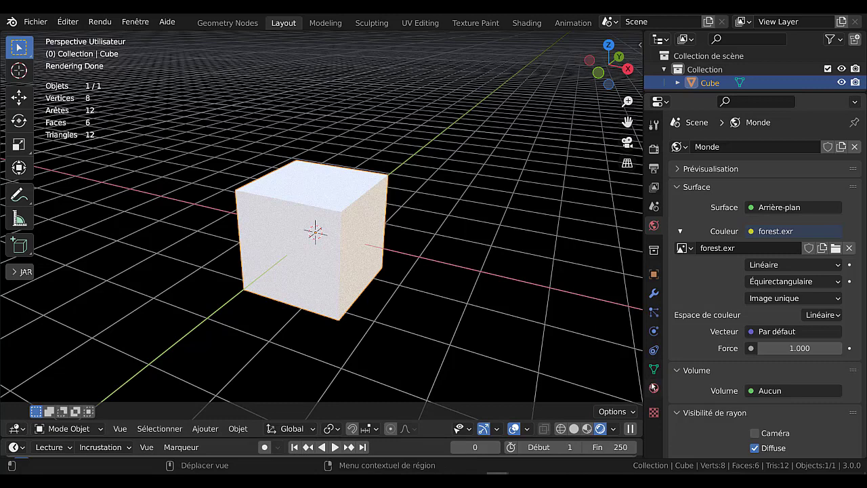
{"action": "scroll", "coordinate": [664, 346], "scroll_direction": "down", "scroll_amount": 3}
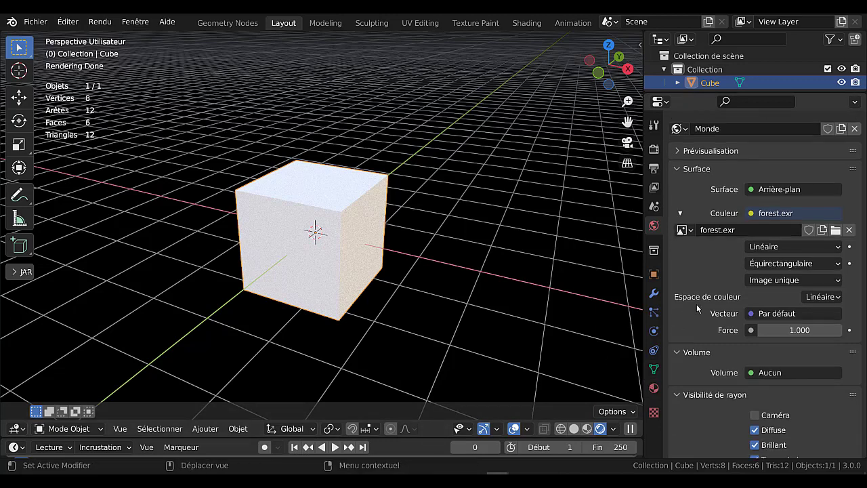
- Create a new material on the cube and set its Couleur de base to bright green
{"action": "left_click", "coordinate": [654, 389]}
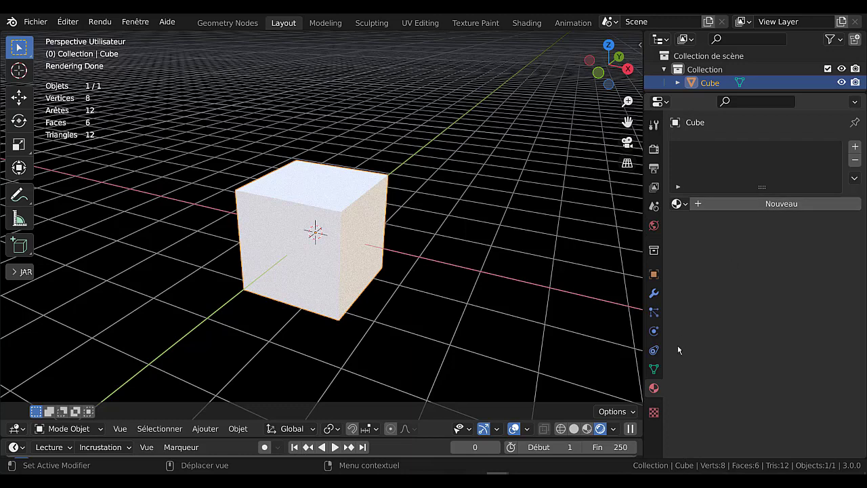
{"action": "left_click", "coordinate": [762, 204]}
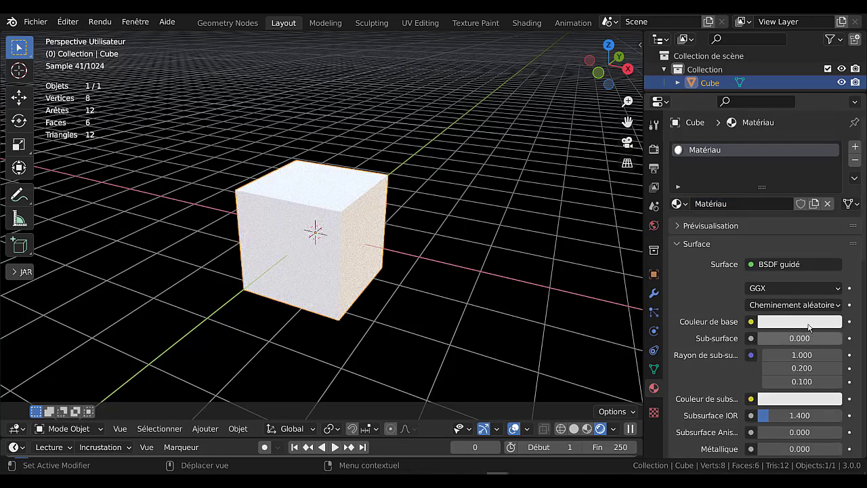
{"action": "left_click", "coordinate": [800, 323]}
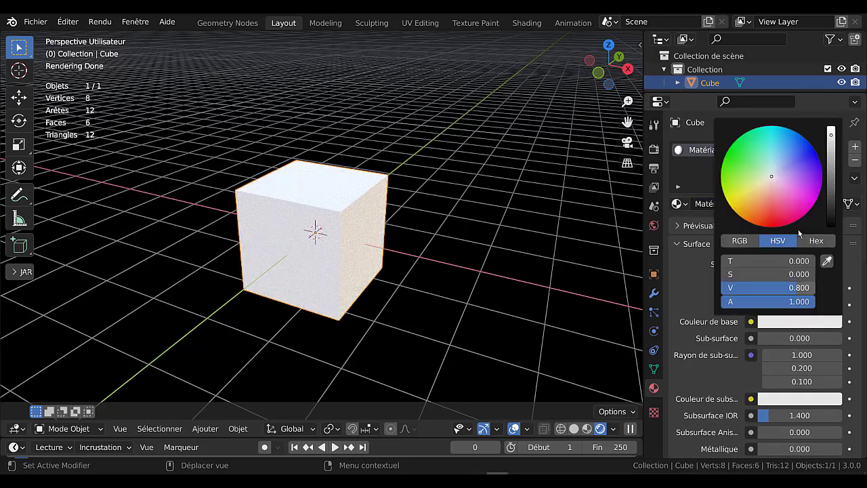
{"action": "left_click", "coordinate": [737, 159]}
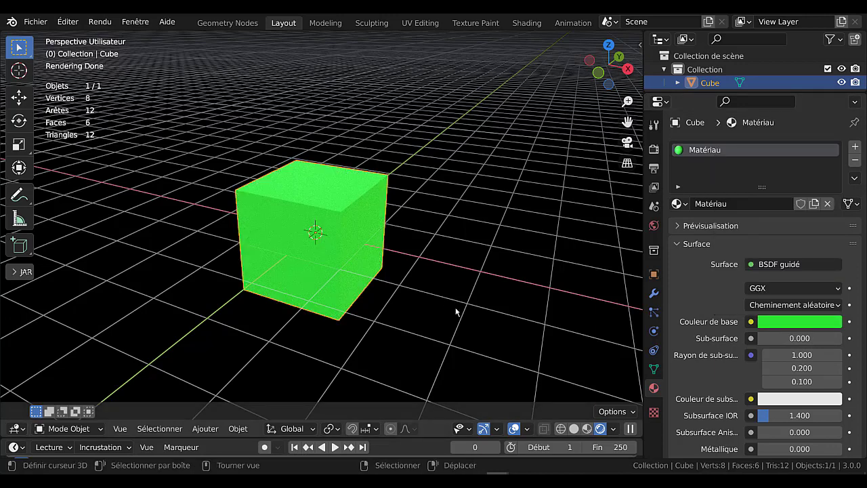
- Enter edit mode on the cube with face selection and select only its upper face
{"action": "middle_click_drag", "start_coordinate": [458, 297], "coordinate": [471, 279]}
{"action": "key", "text": "Tab"}
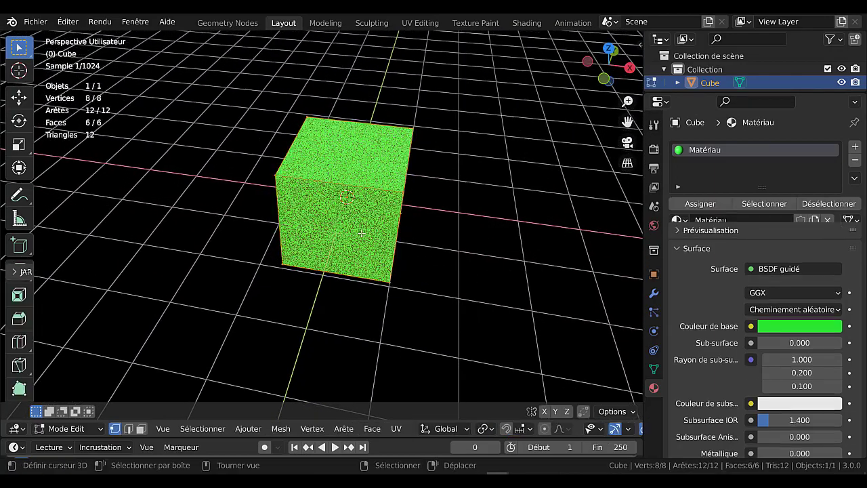
{"action": "left_click", "coordinate": [141, 428]}
{"action": "left_click", "coordinate": [334, 172]}
{"action": "middle_click_drag", "start_coordinate": [364, 145], "coordinate": [401, 142]}
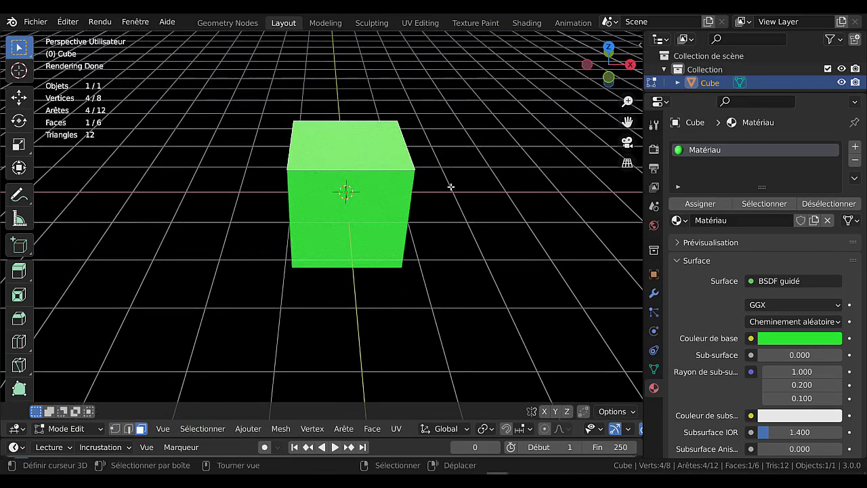
{"action": "middle_click_drag", "start_coordinate": [452, 189], "coordinate": [492, 222]}
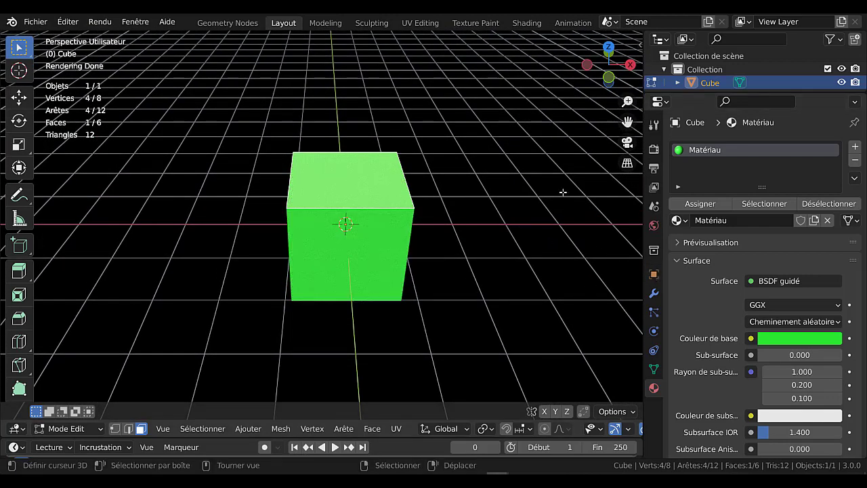
- Add a second material slot holding an independent copy of the green Matériau and assign it to the selected upper face
{"action": "left_click", "coordinate": [855, 146]}
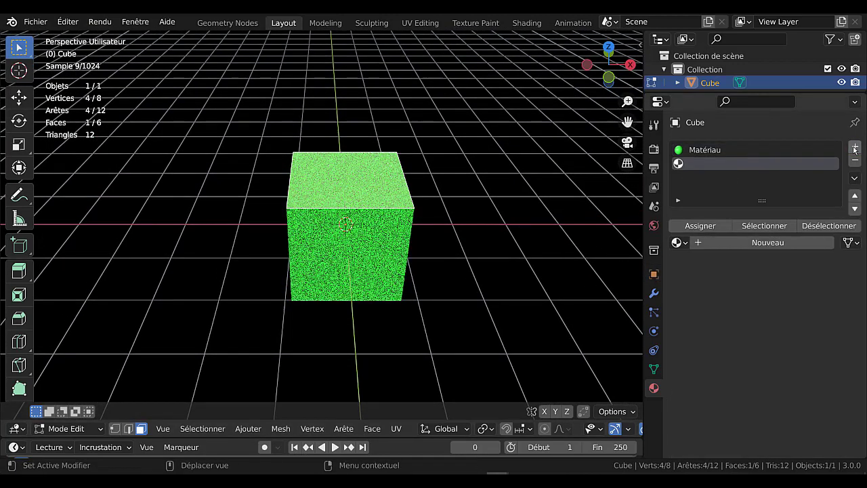
{"action": "left_click", "coordinate": [782, 242]}
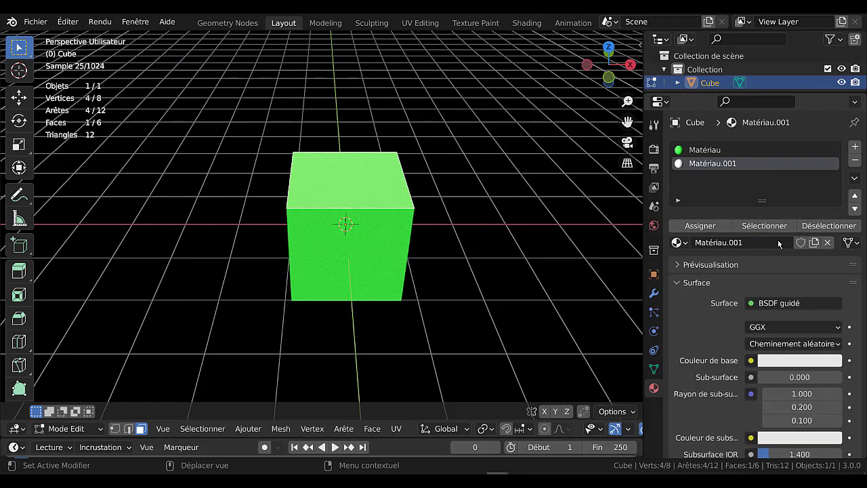
{"action": "left_click", "coordinate": [680, 243]}
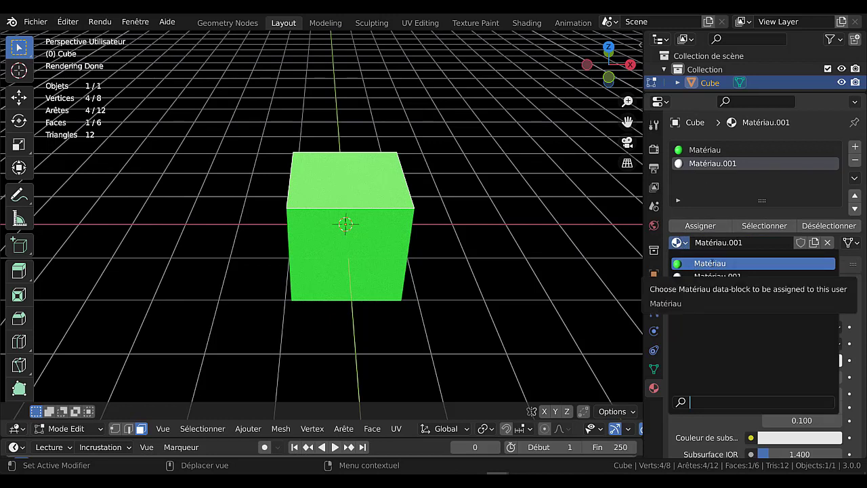
{"action": "left_click", "coordinate": [713, 264]}
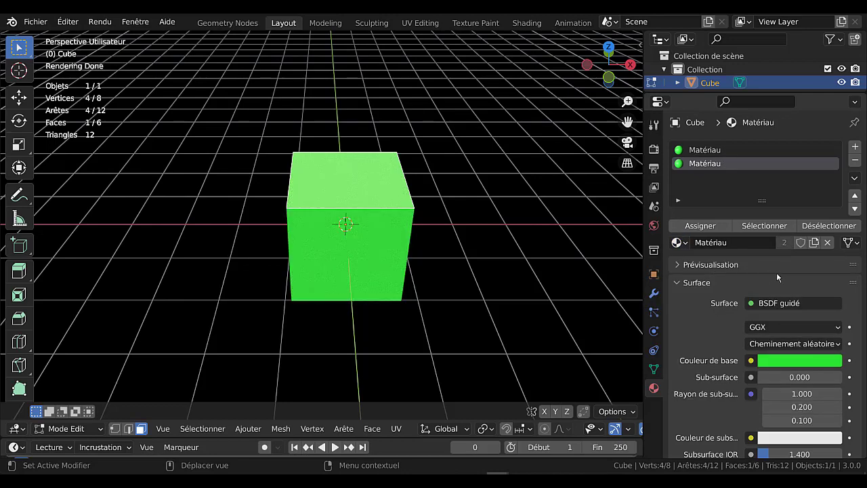
{"action": "left_click", "coordinate": [814, 243]}
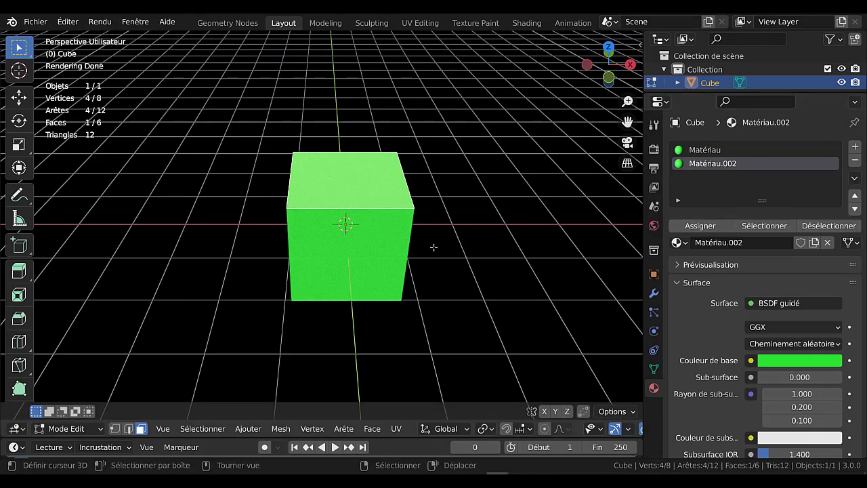
{"action": "left_click", "coordinate": [706, 227]}
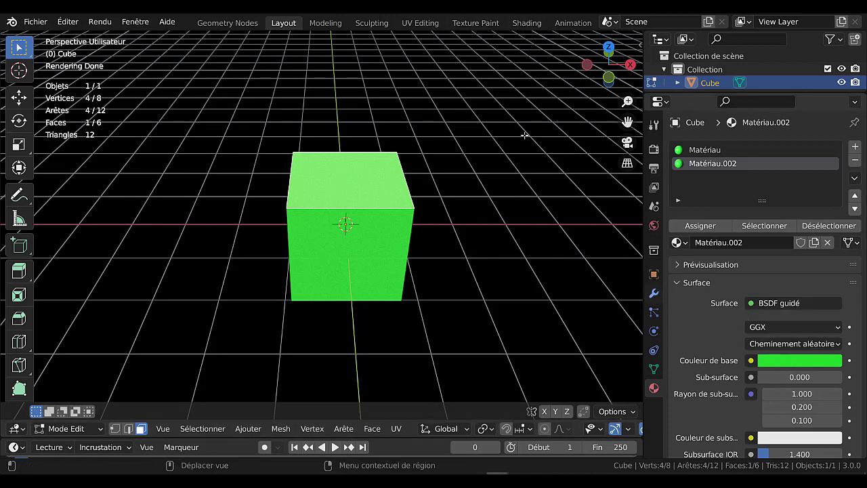
- Switch to the Shading workspace and enlarge the shader node editor upward over the 3D viewport
{"action": "left_click", "coordinate": [527, 23]}
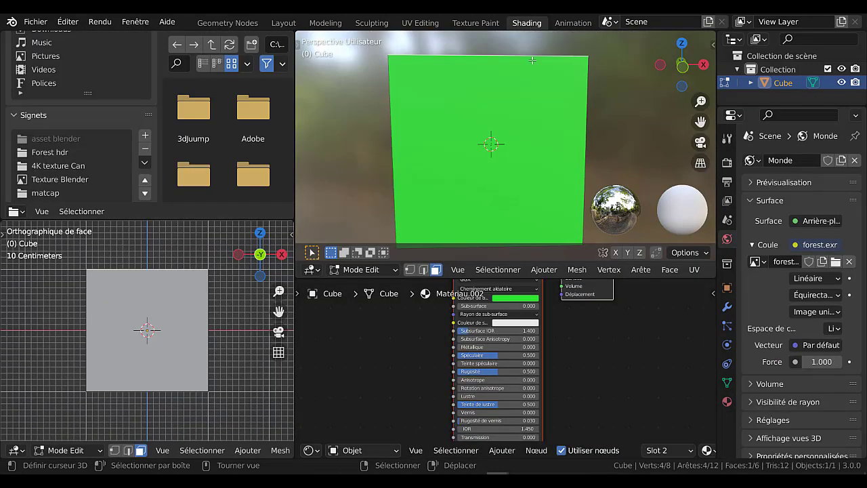
{"action": "left_click_drag", "start_coordinate": [641, 276], "coordinate": [641, 129]}
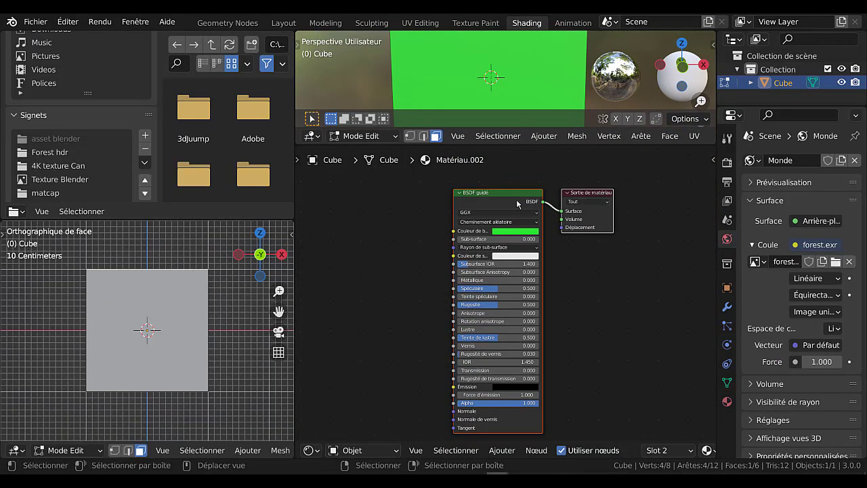
- Space out the nodes by moving Sortie de matériau well to the right of the BSDF guidé node and slightly lower
{"action": "left_click_drag", "start_coordinate": [587, 193], "coordinate": [665, 189]}
{"action": "left_click", "coordinate": [639, 187]}
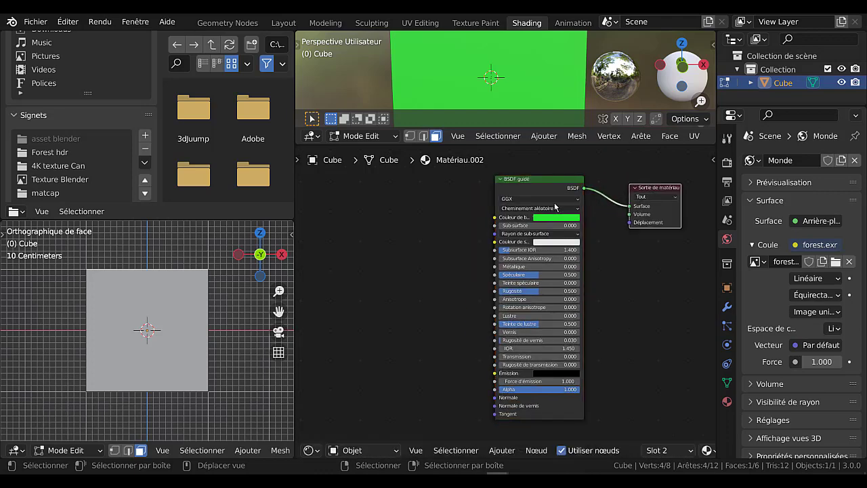
{"action": "scroll", "coordinate": [542, 178], "scroll_direction": "up", "scroll_amount": 1}
{"action": "left_click_drag", "start_coordinate": [543, 176], "coordinate": [535, 179]}
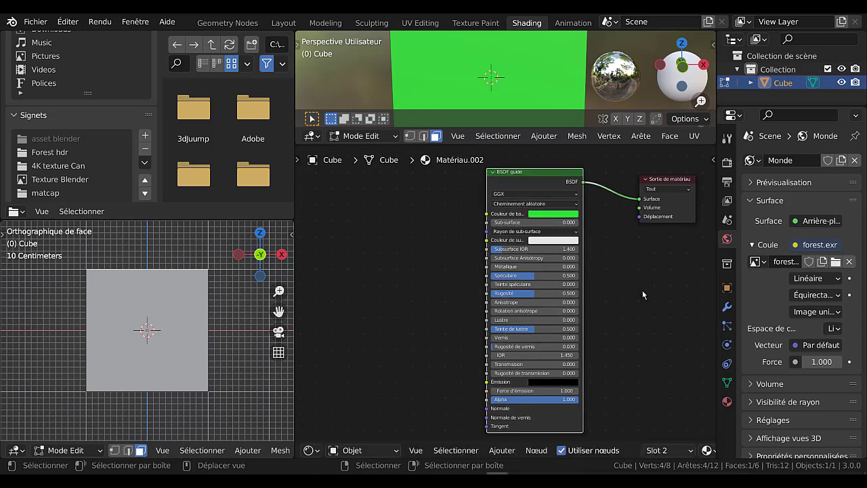
{"action": "scroll", "coordinate": [645, 288], "scroll_direction": "down", "scroll_amount": 2}
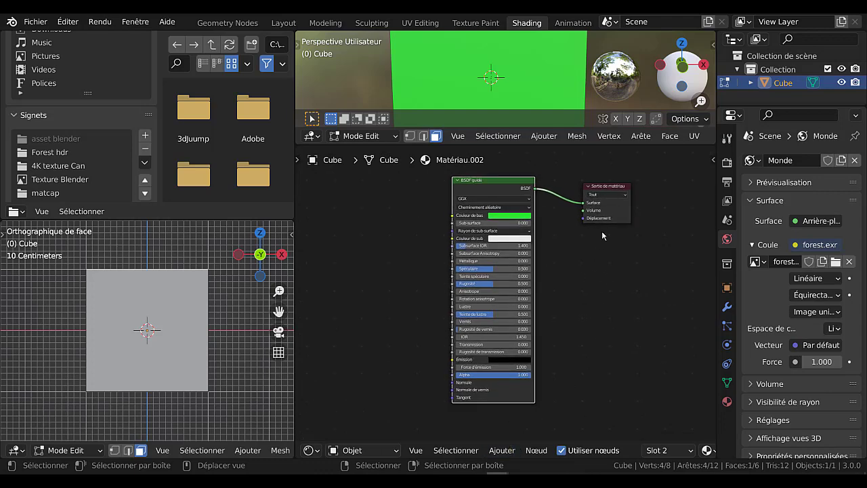
{"action": "left_click_drag", "start_coordinate": [605, 192], "coordinate": [658, 223]}
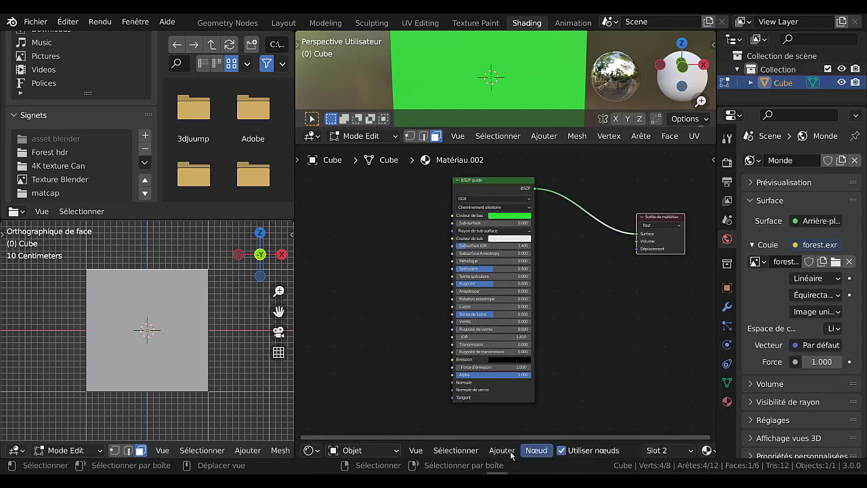
- Insert a Shader de mélange node on the link between BSDF guidé and Sortie de matériau, and move BSDF guidé further left
{"action": "left_click", "coordinate": [503, 451]}
{"action": "mouse_move", "coordinate": [519, 416]}
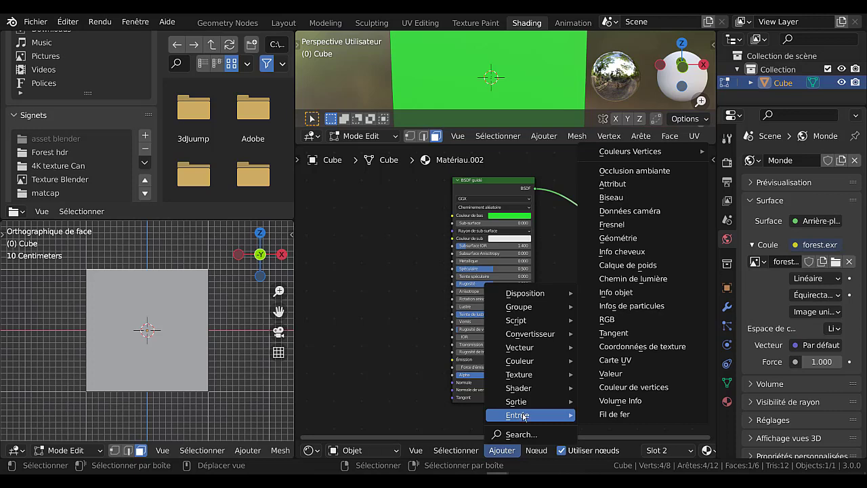
{"action": "mouse_move", "coordinate": [519, 388]}
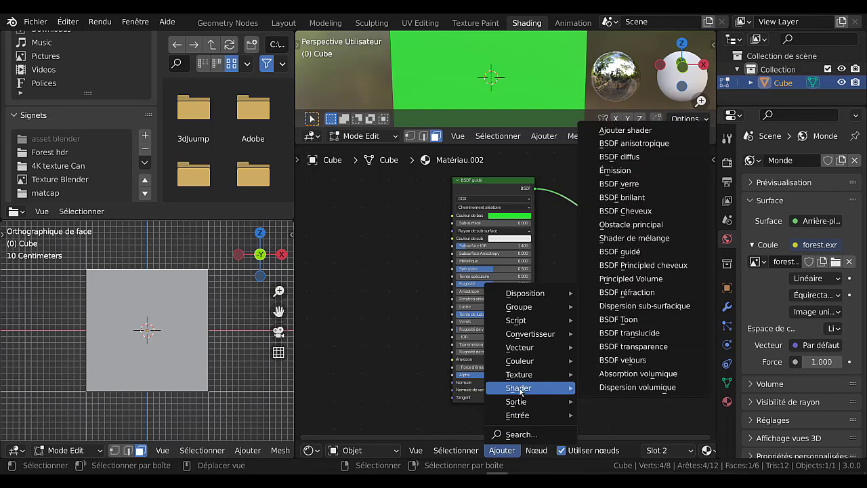
{"action": "left_click", "coordinate": [641, 238]}
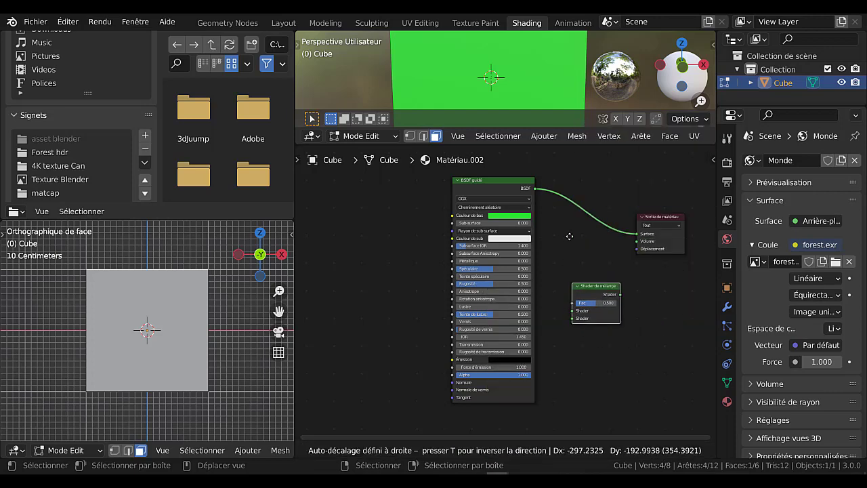
{"action": "left_click", "coordinate": [590, 241]}
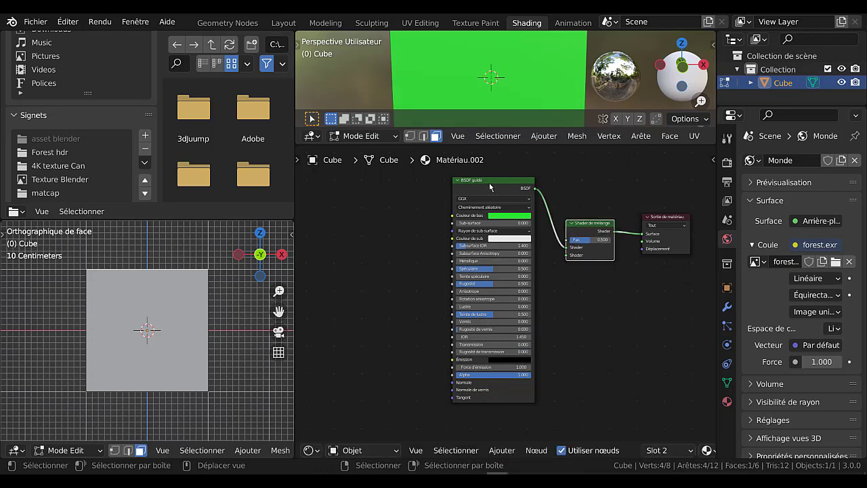
{"action": "left_click_drag", "start_coordinate": [492, 188], "coordinate": [443, 189]}
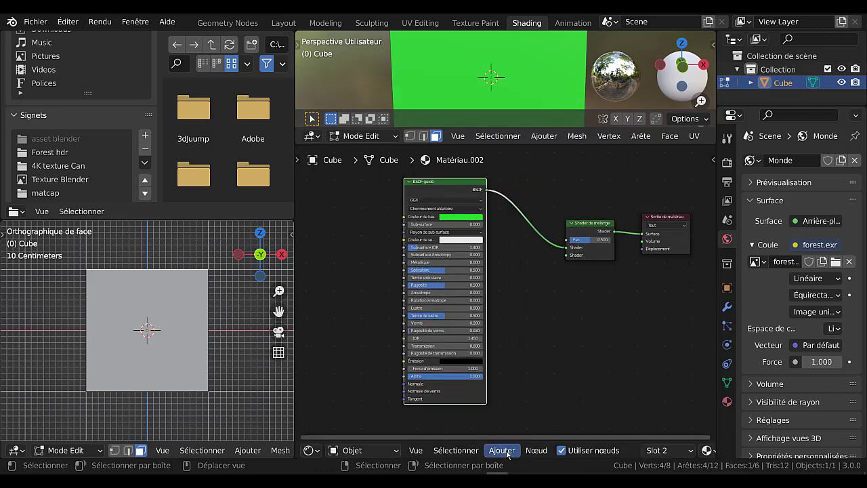
- Add a Texture image node below Shader de mélange and shift the mix node slightly up and to the right
{"action": "left_click", "coordinate": [503, 451]}
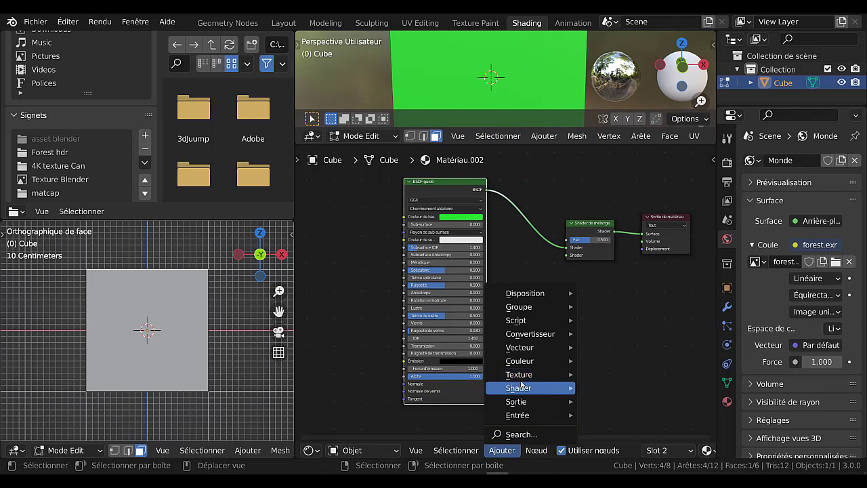
{"action": "mouse_move", "coordinate": [522, 375]}
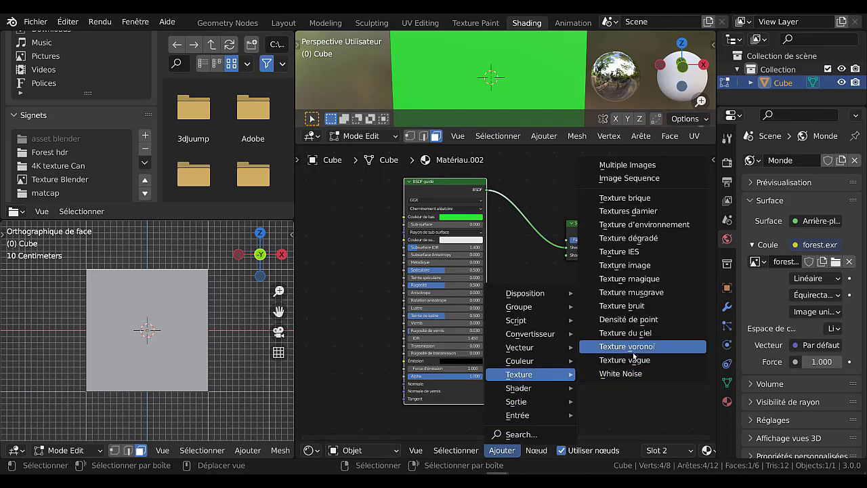
{"action": "left_click", "coordinate": [636, 265]}
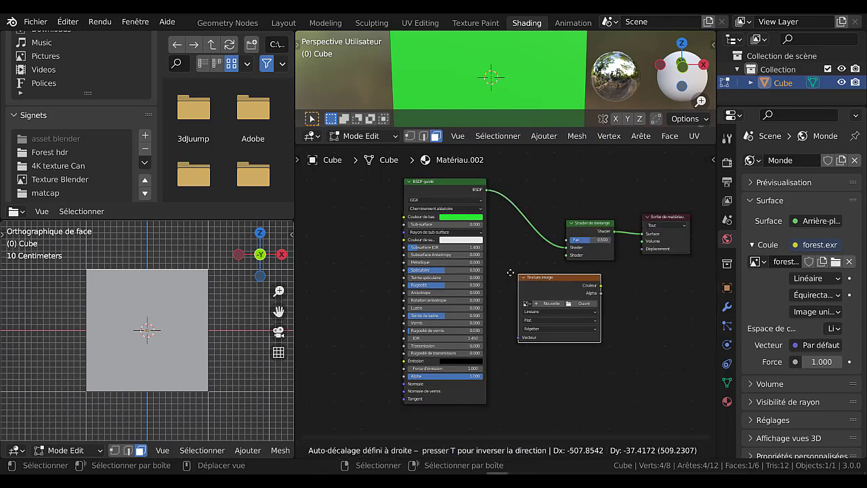
{"action": "left_click", "coordinate": [518, 275]}
{"action": "left_click_drag", "start_coordinate": [603, 231], "coordinate": [616, 224]}
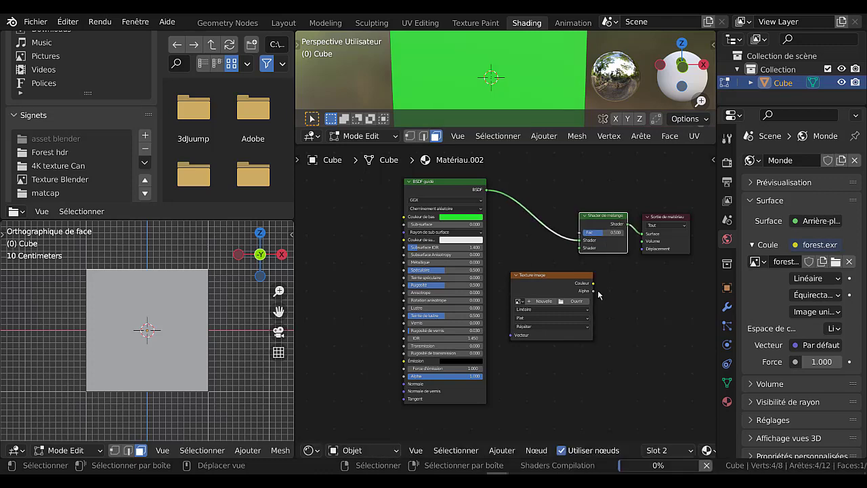
- Link the Texture image's Couleur output to the second Shader input of Shader de mélange, and spread the BSDF guidé and image nodes leftward
{"action": "left_click_drag", "start_coordinate": [594, 284], "coordinate": [581, 253]}
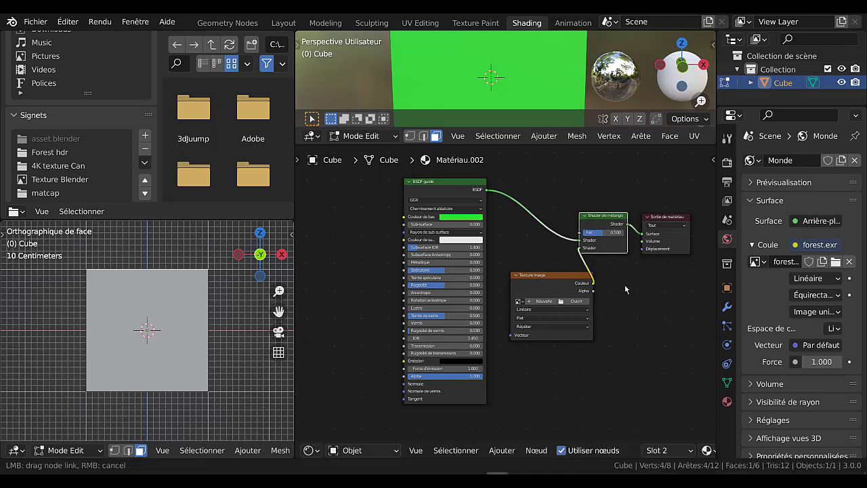
{"action": "scroll", "coordinate": [626, 337], "scroll_direction": "down", "scroll_amount": 1}
{"action": "middle_click_drag", "start_coordinate": [652, 341], "coordinate": [696, 353]}
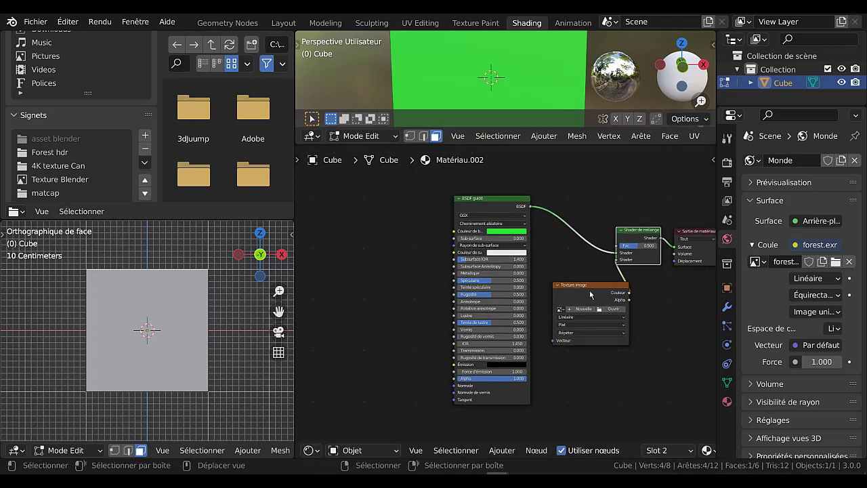
{"action": "left_click_drag", "start_coordinate": [508, 210], "coordinate": [435, 201]}
{"action": "left_click_drag", "start_coordinate": [596, 287], "coordinate": [545, 277]}
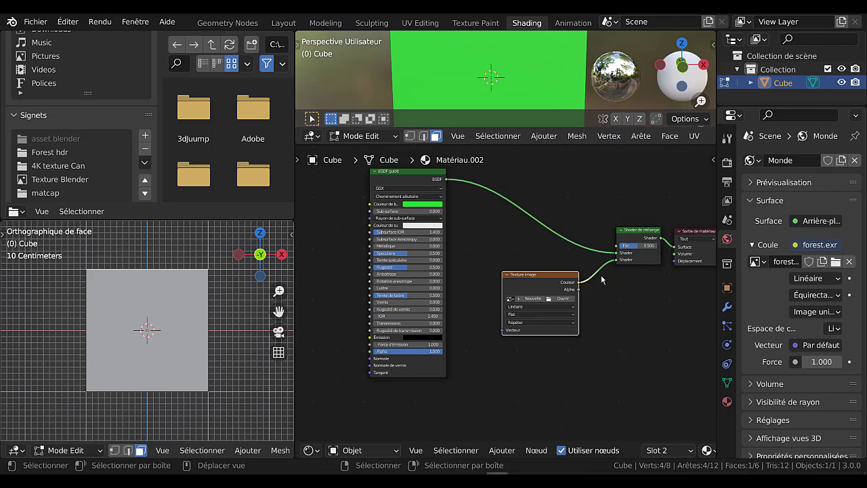
- Disconnect the image from Shader de mélange and place a second BSDF guidé node below the mix node
{"action": "left_click_drag", "start_coordinate": [617, 263], "coordinate": [621, 333]}
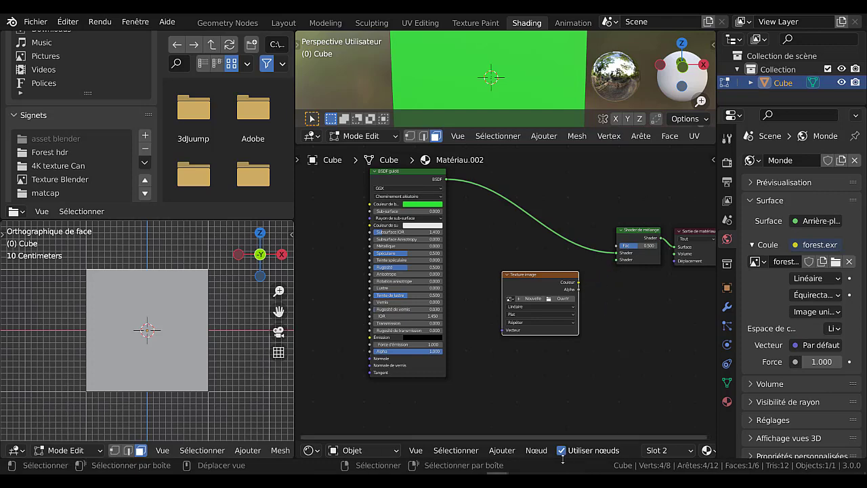
{"action": "left_click", "coordinate": [502, 451]}
{"action": "mouse_move", "coordinate": [518, 388]}
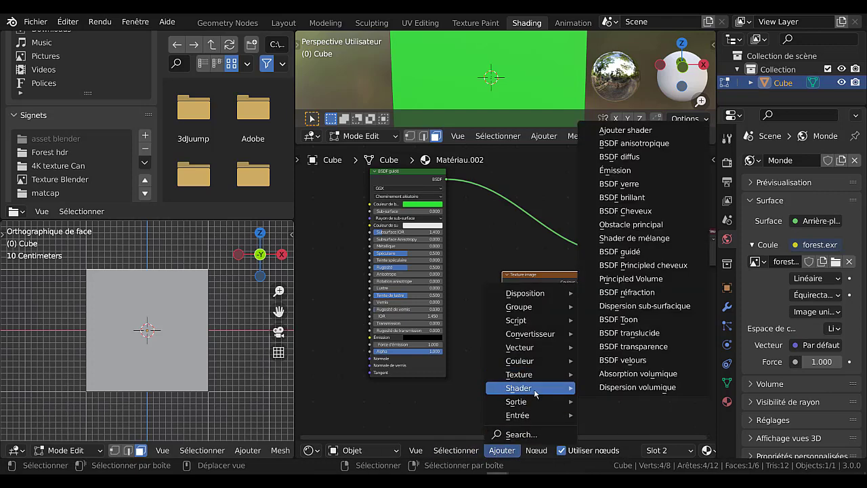
{"action": "left_click", "coordinate": [629, 252]}
{"action": "left_click", "coordinate": [600, 285]}
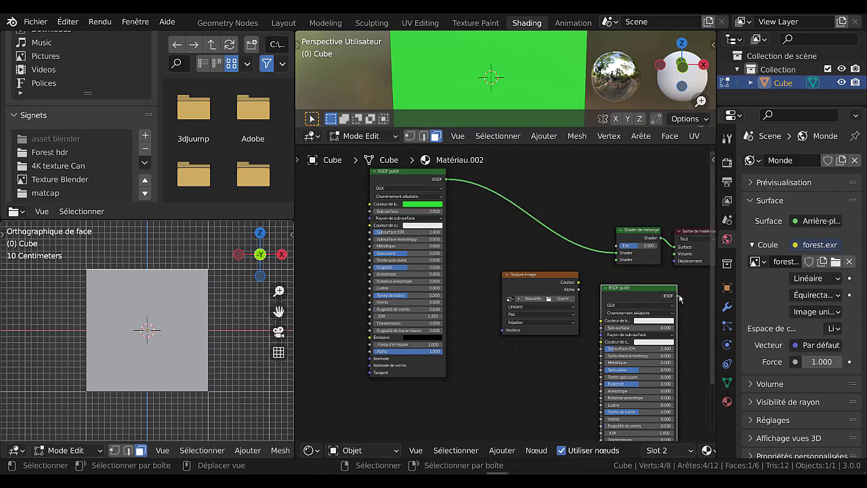
- Link the new BSDF guidé to the mix node's second Shader input and the image's Couleur to the new node's Couleur de base
{"action": "left_click_drag", "start_coordinate": [677, 296], "coordinate": [616, 260]}
{"action": "left_click_drag", "start_coordinate": [577, 283], "coordinate": [602, 324]}
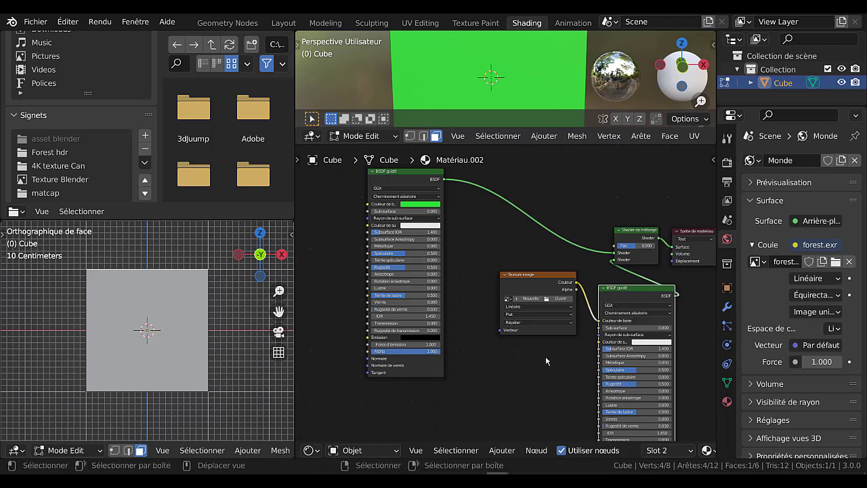
{"action": "scroll", "coordinate": [596, 305], "scroll_direction": "up", "scroll_amount": 2}
{"action": "left_click_drag", "start_coordinate": [582, 266], "coordinate": [549, 274]}
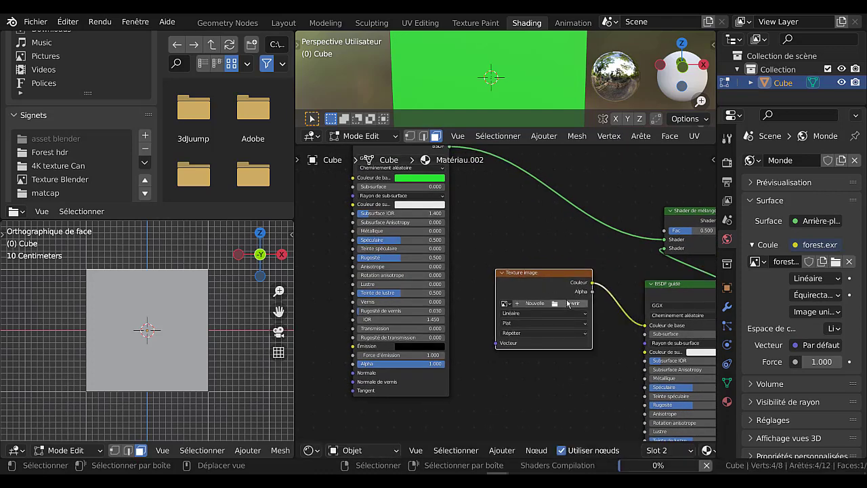
- Start opening an image for the Texture image node and go to the folder D:\Texture Blender\2 PNG\Logo PNG
{"action": "left_click", "coordinate": [569, 304]}
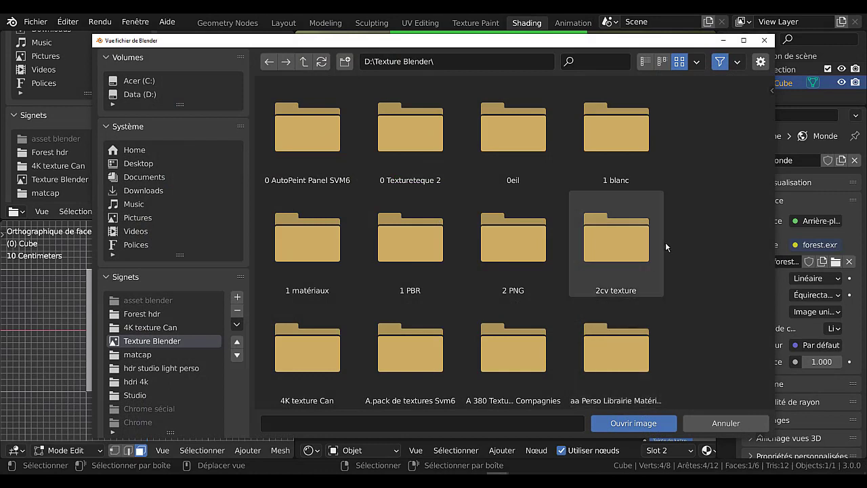
{"action": "left_click", "coordinate": [523, 237]}
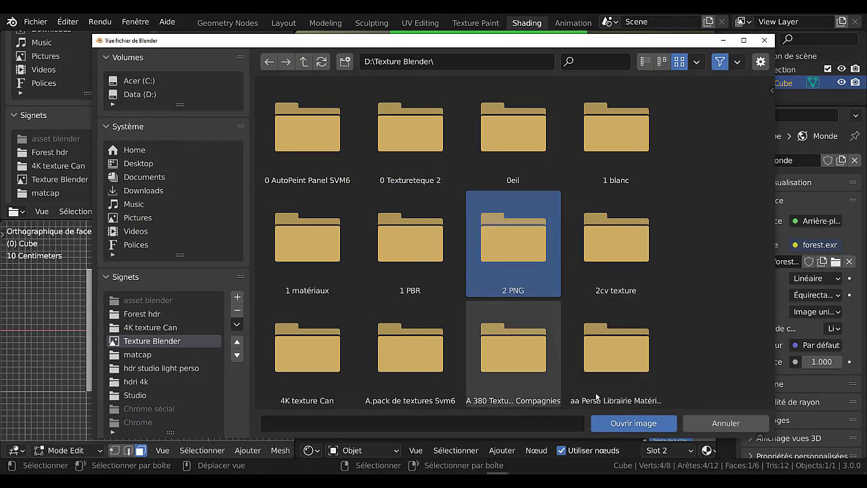
{"action": "left_click", "coordinate": [625, 424]}
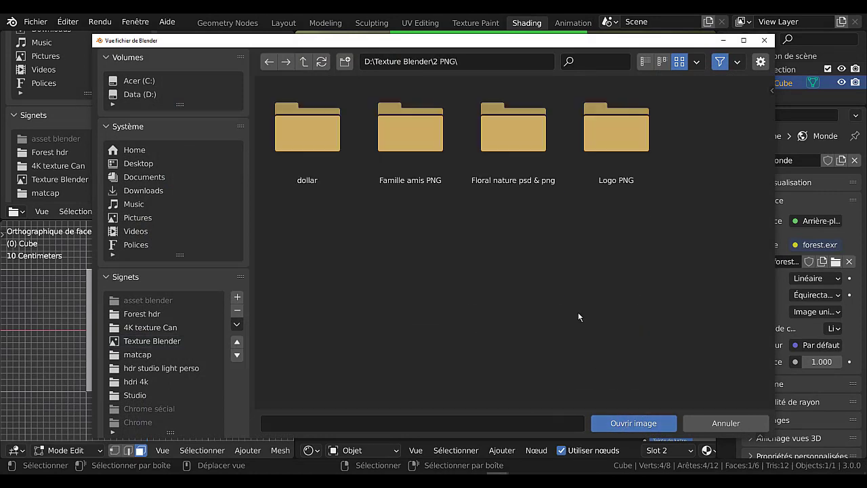
{"action": "left_click", "coordinate": [515, 148]}
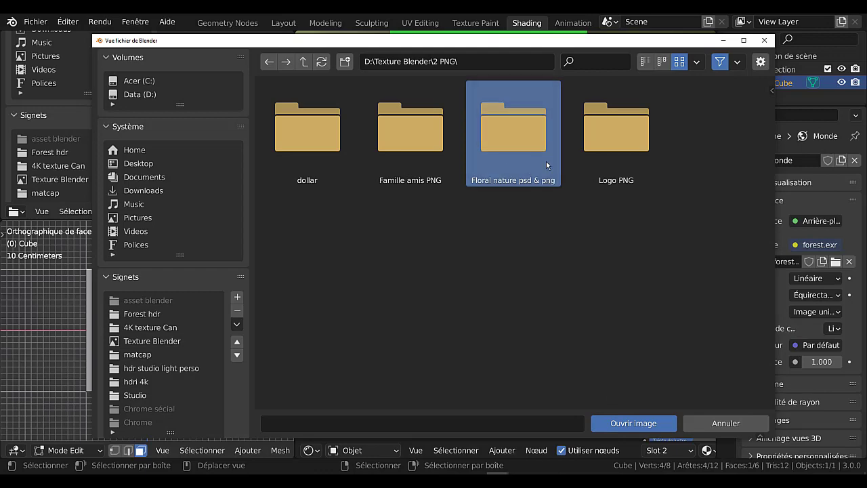
{"action": "left_click", "coordinate": [608, 134]}
{"action": "left_click", "coordinate": [622, 423]}
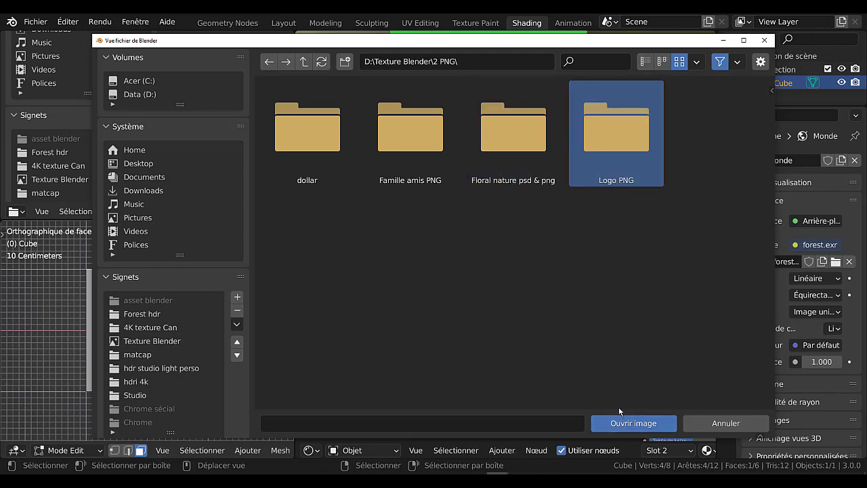
- Load the red and yellow Superman logo 9549_render_JLA_Symbol_Collage_copie.png into the Texture image node
{"action": "scroll", "coordinate": [681, 329], "scroll_direction": "down", "scroll_amount": 3}
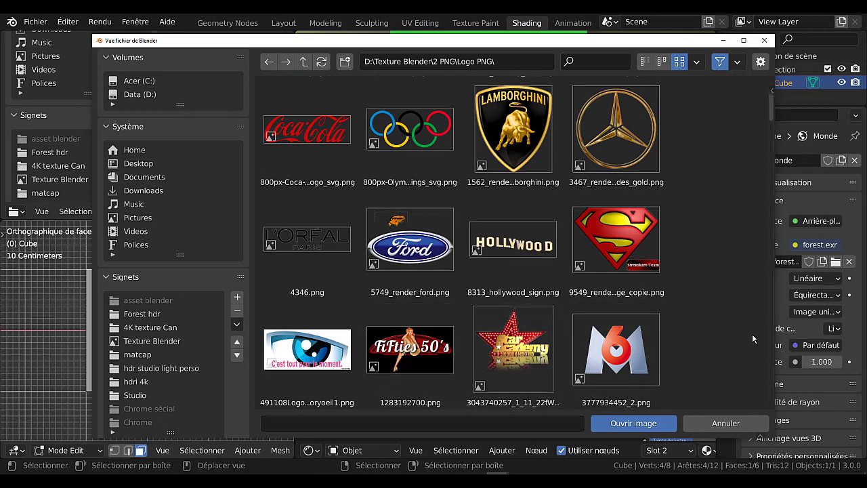
{"action": "scroll", "coordinate": [718, 316], "scroll_direction": "down", "scroll_amount": 3}
{"action": "scroll", "coordinate": [718, 316], "scroll_direction": "down", "scroll_amount": 9}
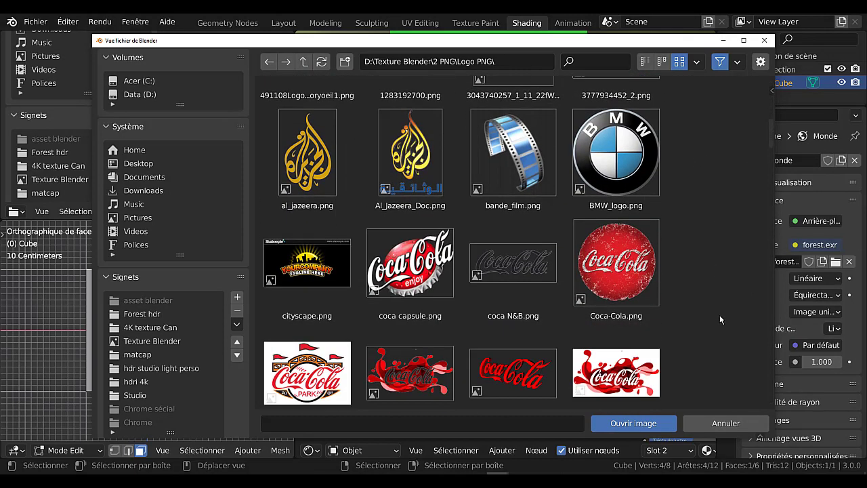
{"action": "scroll", "coordinate": [721, 319], "scroll_direction": "down", "scroll_amount": 9}
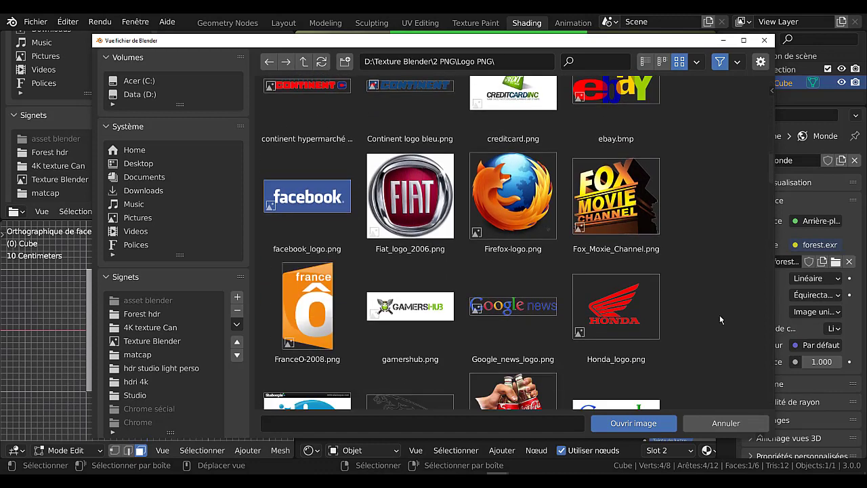
{"action": "scroll", "coordinate": [720, 319], "scroll_direction": "down", "scroll_amount": 1}
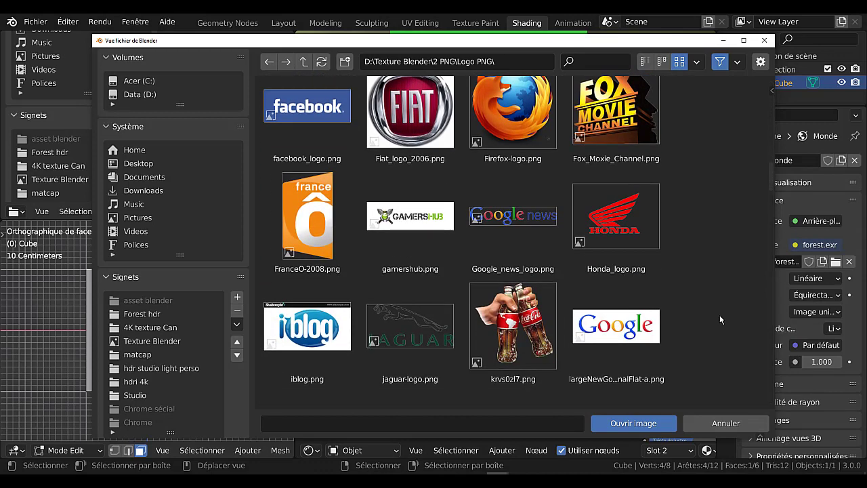
{"action": "scroll", "coordinate": [719, 315], "scroll_direction": "up", "scroll_amount": 4}
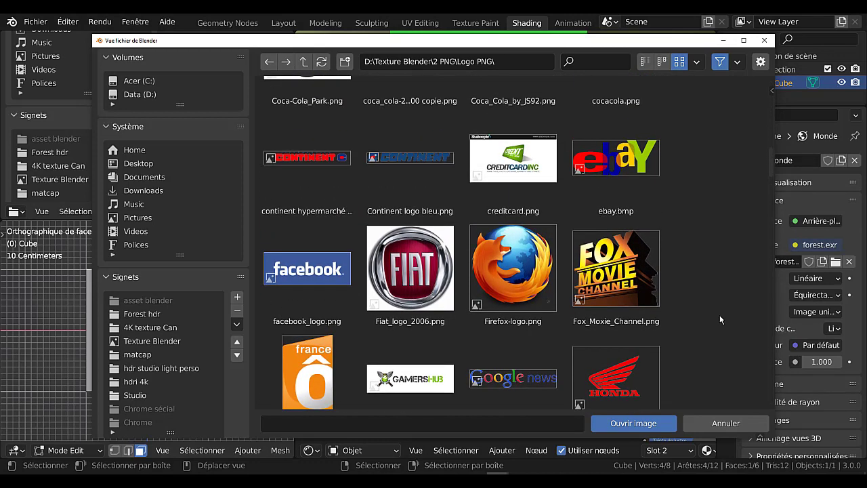
{"action": "scroll", "coordinate": [720, 316], "scroll_direction": "up", "scroll_amount": 18}
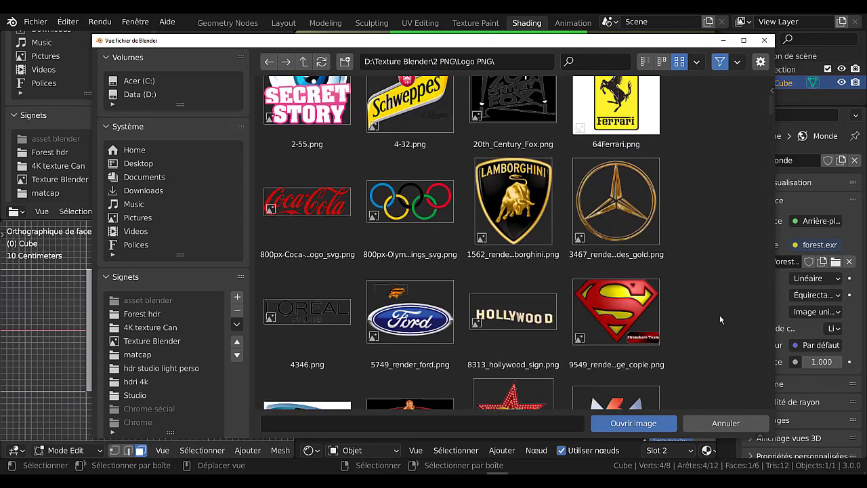
{"action": "left_click", "coordinate": [633, 311]}
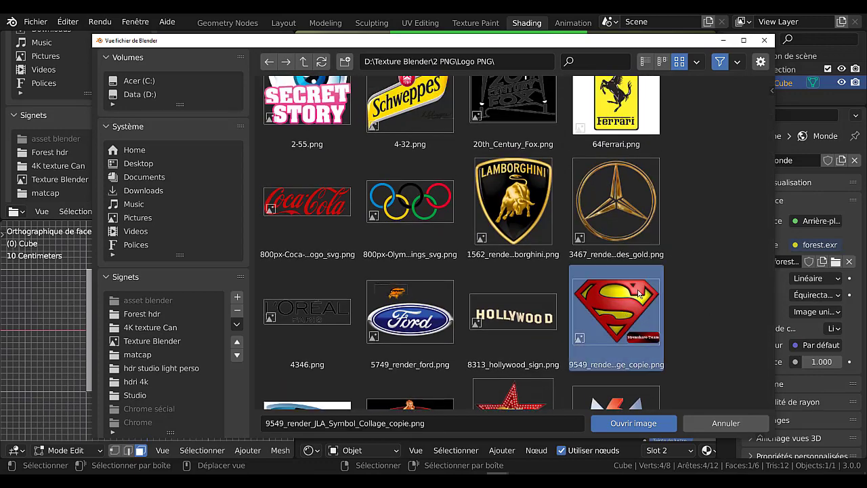
{"action": "left_click", "coordinate": [633, 423]}
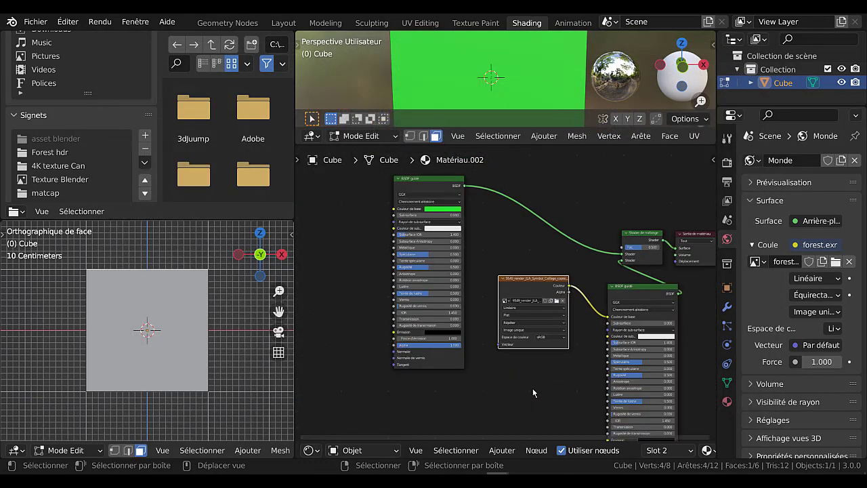
- Switch the small front-view 3D viewport to rendered shading and show the cube's textured upper face in it
{"action": "middle_click_drag", "start_coordinate": [578, 388], "coordinate": [541, 412]}
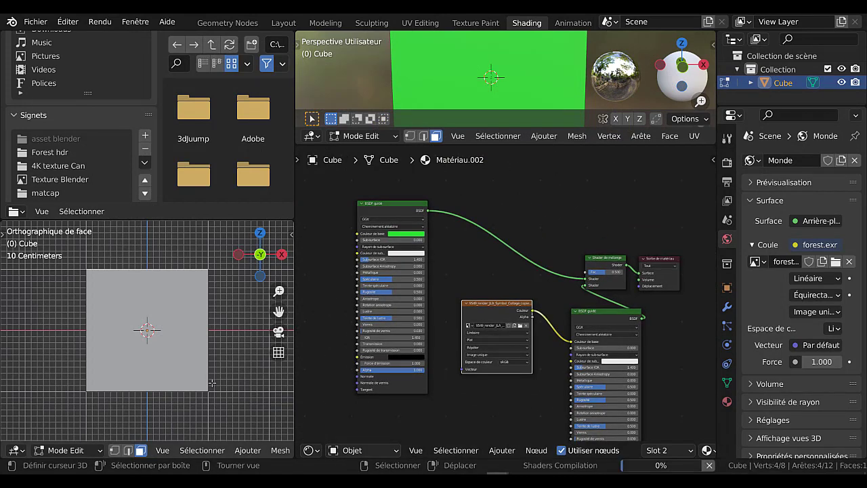
{"action": "scroll", "coordinate": [257, 453], "scroll_direction": "down", "scroll_amount": 8}
{"action": "scroll", "coordinate": [258, 453], "scroll_direction": "down", "scroll_amount": 8}
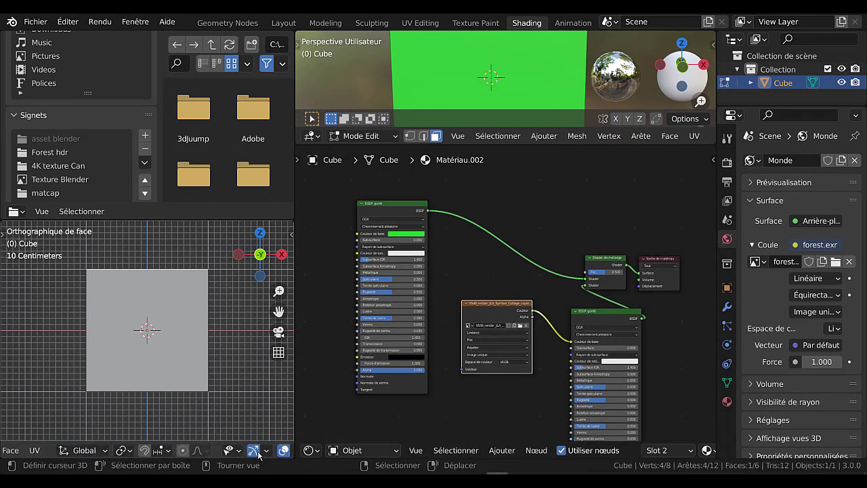
{"action": "left_click", "coordinate": [269, 451]}
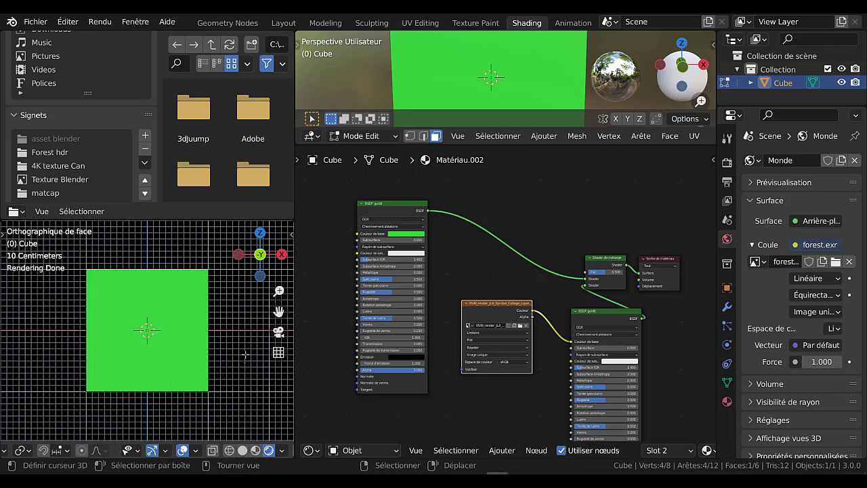
{"action": "mouse_move", "coordinate": [223, 400]}
{"action": "middle_mouse_down"}
{"action": "mouse_move", "coordinate": [232, 364]}
{"action": "mouse_move", "coordinate": [163, 305]}
{"action": "middle_mouse_up"}
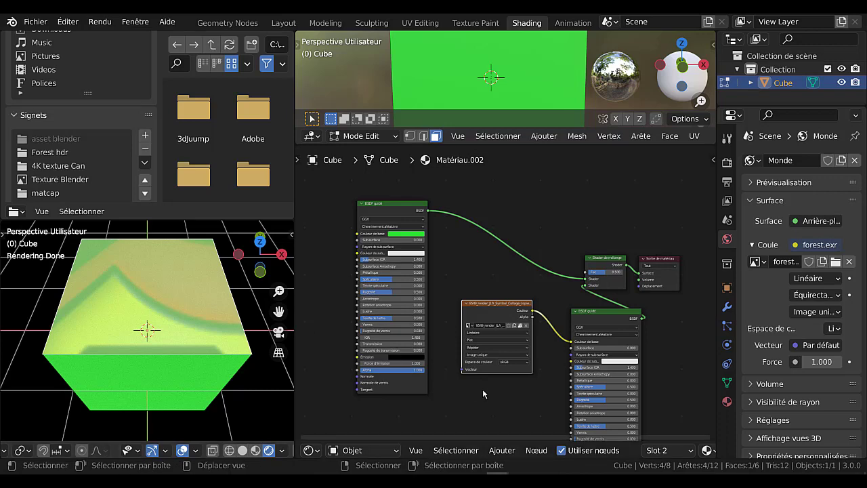
- Move the image texture node down and left, directly beneath the green BSDF guidé node
{"action": "middle_click_drag", "start_coordinate": [485, 337], "coordinate": [542, 285]}
{"action": "left_click_drag", "start_coordinate": [552, 251], "coordinate": [444, 353]}
{"action": "middle_click_drag", "start_coordinate": [529, 375], "coordinate": [546, 329]}
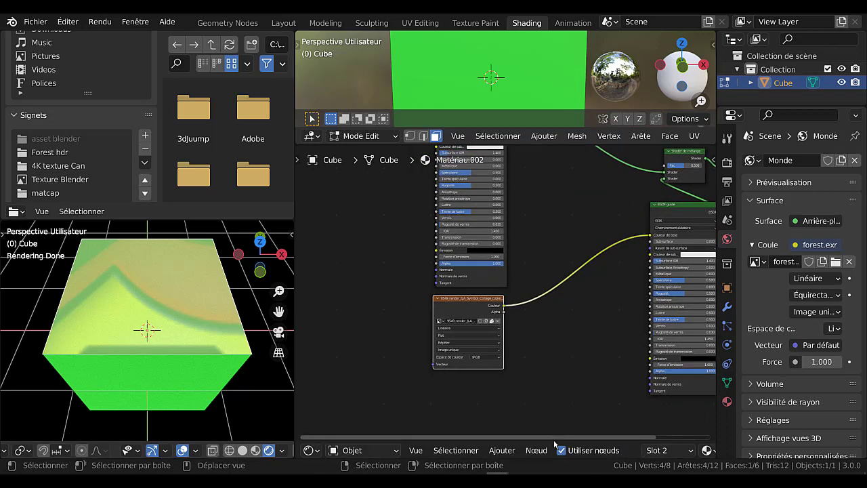
- Add a Coordonnées de texture input node just to the left of the Superman image texture node
{"action": "left_click", "coordinate": [502, 450]}
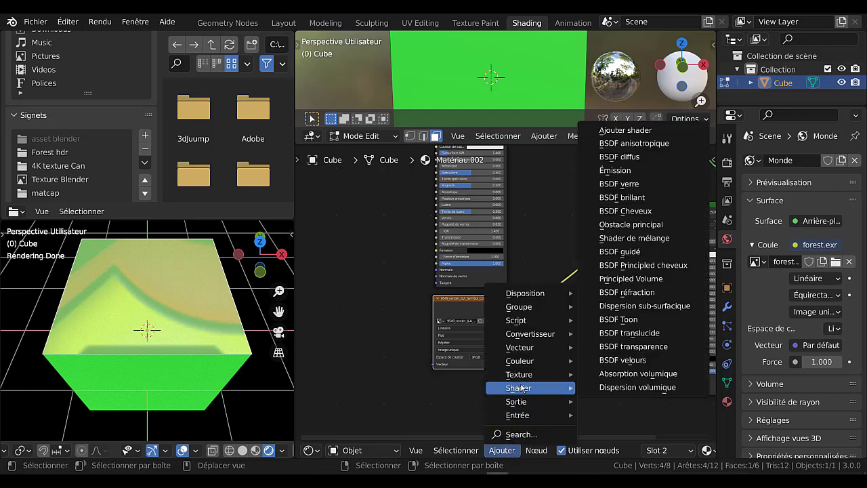
{"action": "mouse_move", "coordinate": [521, 377]}
{"action": "mouse_move", "coordinate": [527, 420]}
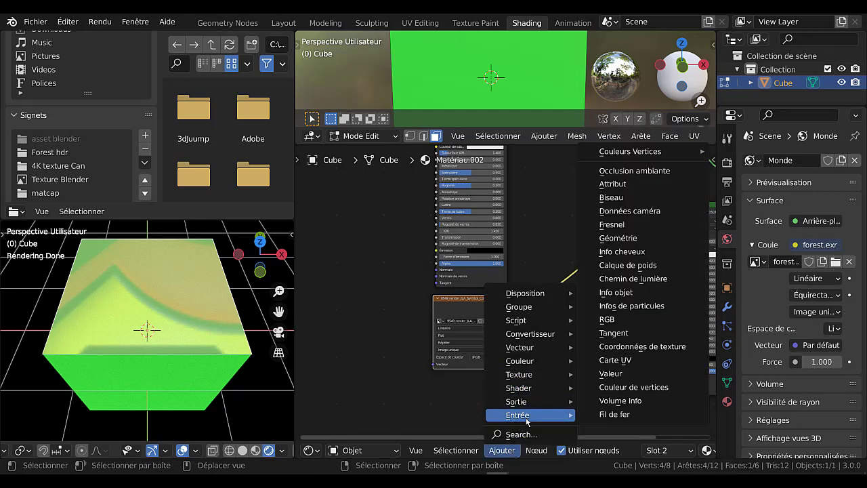
{"action": "left_click", "coordinate": [645, 349]}
{"action": "left_click", "coordinate": [382, 378]}
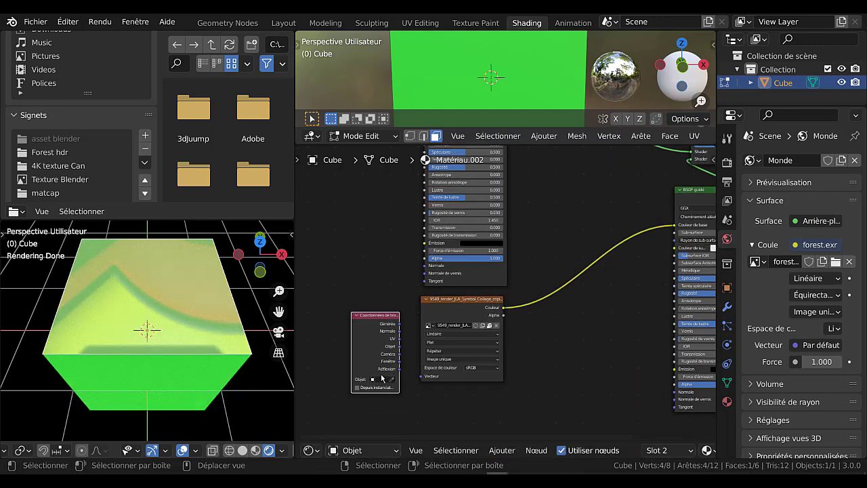
- Connect the UV output of the Coordonnées de texture node to the Vecteur input of the image texture node
{"action": "scroll", "coordinate": [383, 378], "scroll_direction": "up", "scroll_amount": 1}
{"action": "left_click_drag", "start_coordinate": [390, 344], "coordinate": [403, 298]}
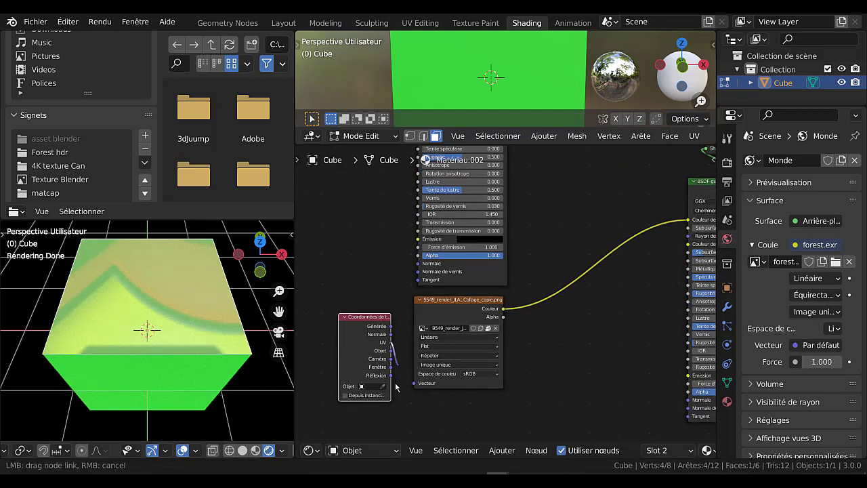
{"action": "left_click_drag", "start_coordinate": [414, 386], "coordinate": [414, 383]}
- Set the image texture's extension mode to Tronquer and shift the Coordonnées de texture node slightly upward
{"action": "scroll", "coordinate": [494, 326], "scroll_direction": "up", "scroll_amount": 2}
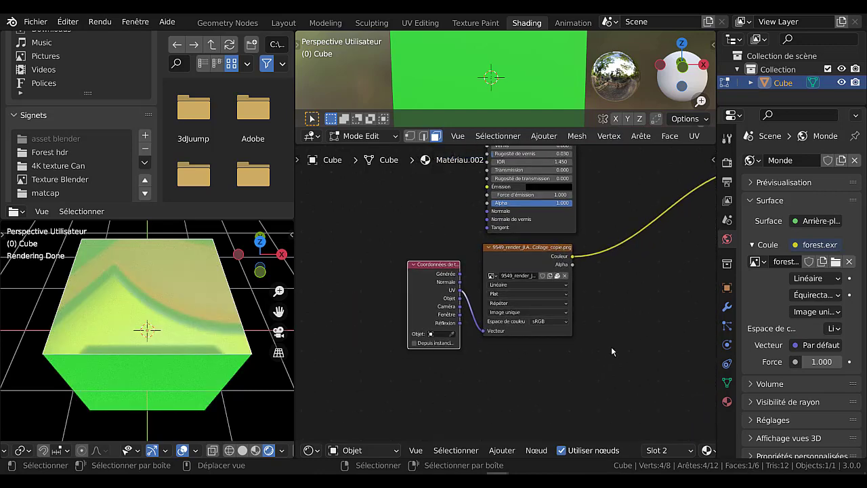
{"action": "left_click", "coordinate": [498, 307]}
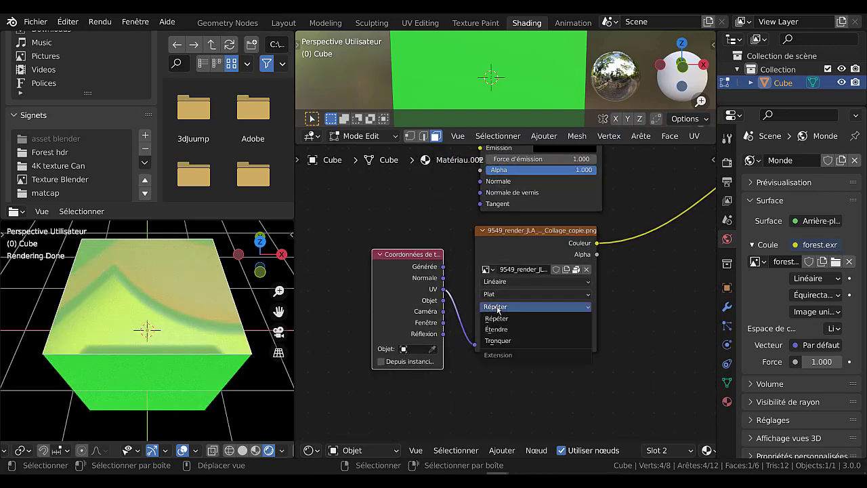
{"action": "left_click", "coordinate": [503, 342]}
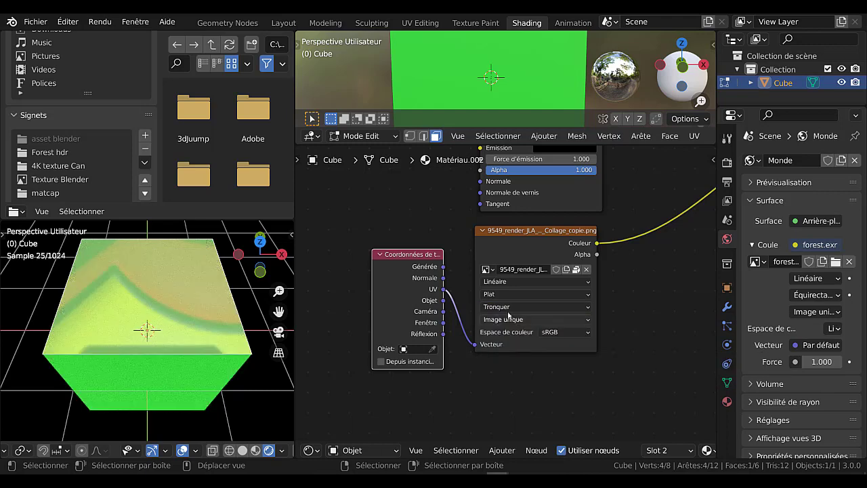
{"action": "left_click_drag", "start_coordinate": [405, 256], "coordinate": [408, 258]}
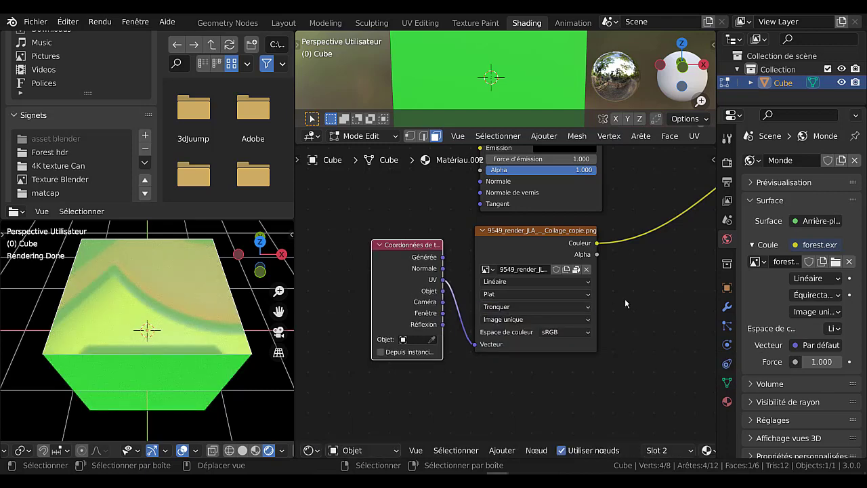
- Connect the image texture's Alpha output to the Fac input of the Shader de mélange node
{"action": "middle_click_drag", "start_coordinate": [625, 298], "coordinate": [508, 373]}
{"action": "scroll", "coordinate": [508, 373], "scroll_direction": "down", "scroll_amount": 5}
{"action": "middle_click_drag", "start_coordinate": [575, 330], "coordinate": [552, 384]}
{"action": "scroll", "coordinate": [504, 272], "scroll_direction": "down", "scroll_amount": 5}
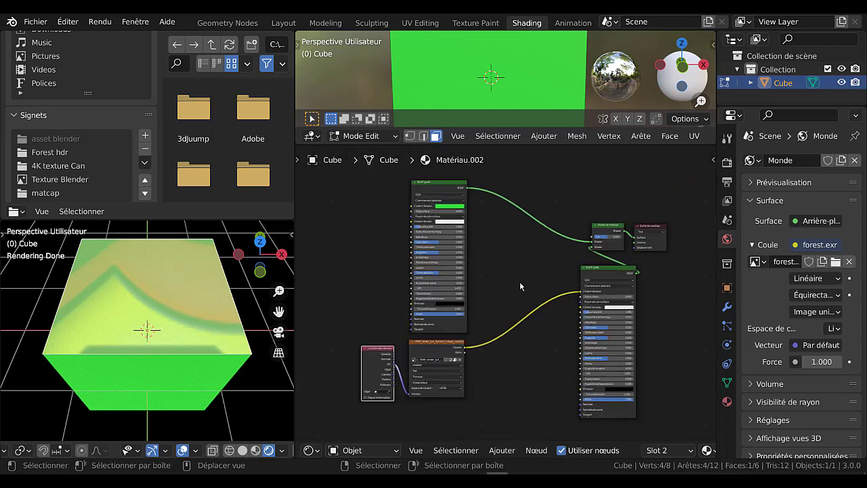
{"action": "middle_click_drag", "start_coordinate": [520, 270], "coordinate": [494, 274]}
{"action": "scroll", "coordinate": [482, 340], "scroll_direction": "up", "scroll_amount": 3}
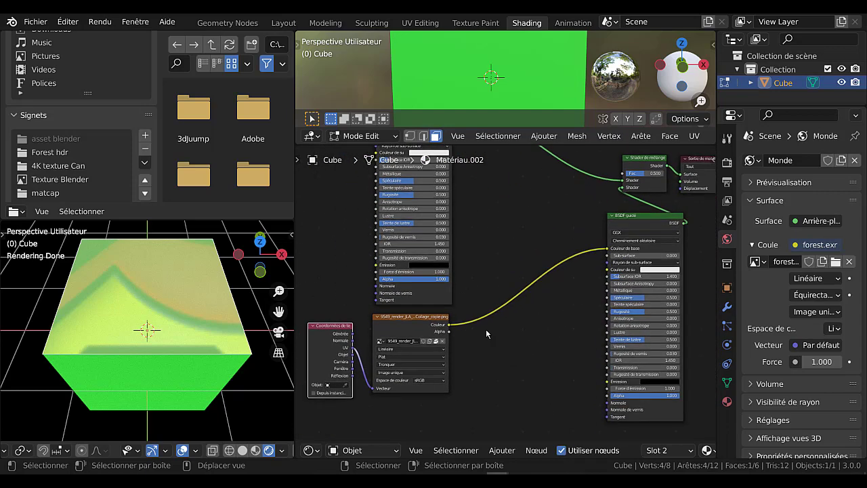
{"action": "middle_click_drag", "start_coordinate": [490, 334], "coordinate": [467, 383]}
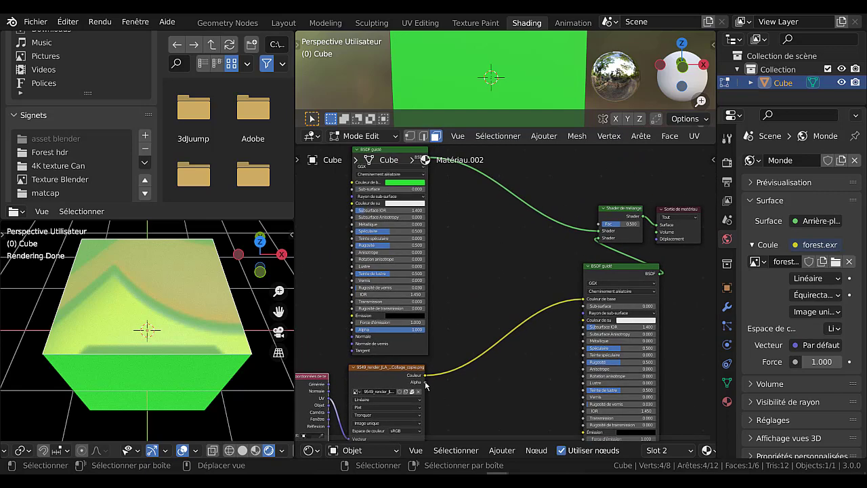
{"action": "left_click_drag", "start_coordinate": [425, 384], "coordinate": [580, 238]}
{"action": "left_click_drag", "start_coordinate": [427, 384], "coordinate": [598, 224]}
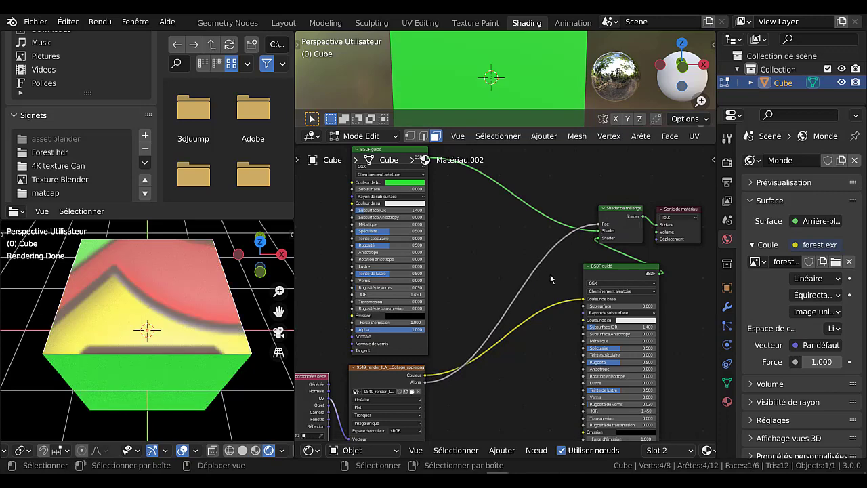
- Spread out the end of the node tree by moving the Sortie de matériau node up and right and repositioning the Shader de mélange node
{"action": "key", "text": "Home"}
{"action": "middle_click_drag", "start_coordinate": [659, 331], "coordinate": [638, 347]}
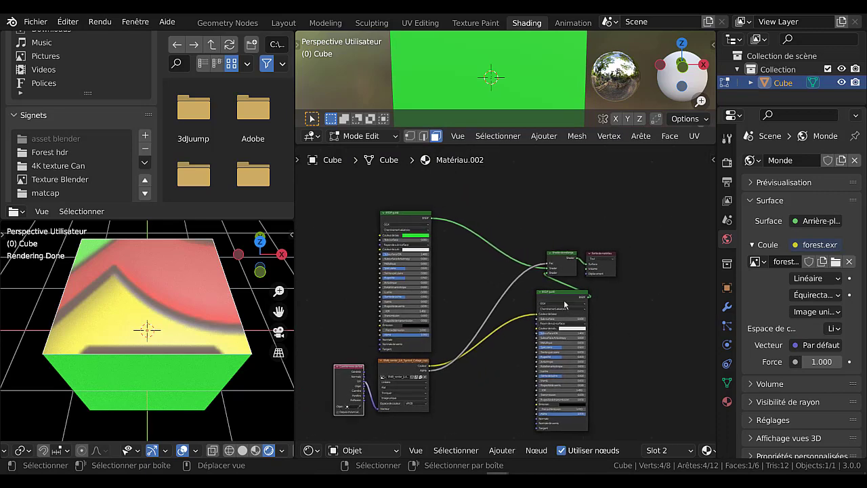
{"action": "left_click_drag", "start_coordinate": [605, 256], "coordinate": [657, 239]}
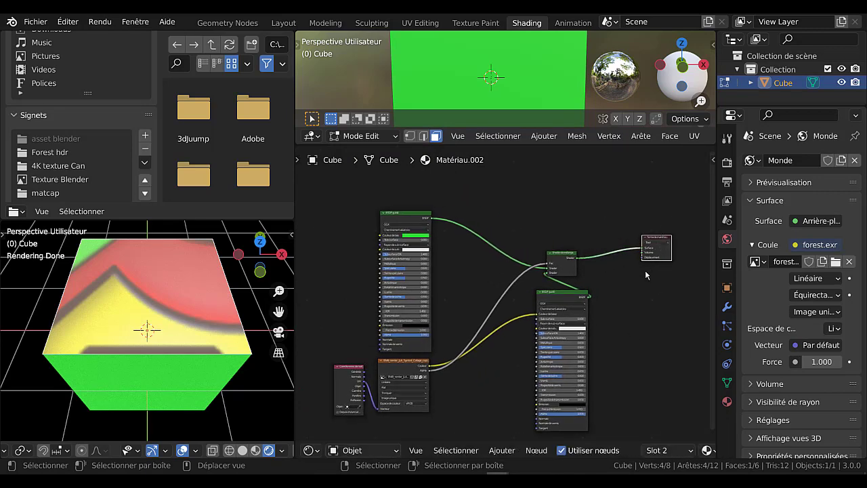
{"action": "left_click_drag", "start_coordinate": [569, 261], "coordinate": [561, 288]}
- On the BSDF guidé fed by the image, set Spéculaire, Rugosité and Teinte de lustre to 0 and Subsurface IOR to 1.010
{"action": "middle_click_drag", "start_coordinate": [561, 288], "coordinate": [553, 273]}
{"action": "scroll", "coordinate": [561, 275], "scroll_direction": "up", "scroll_amount": 4}
{"action": "middle_click_drag", "start_coordinate": [568, 335], "coordinate": [634, 274]}
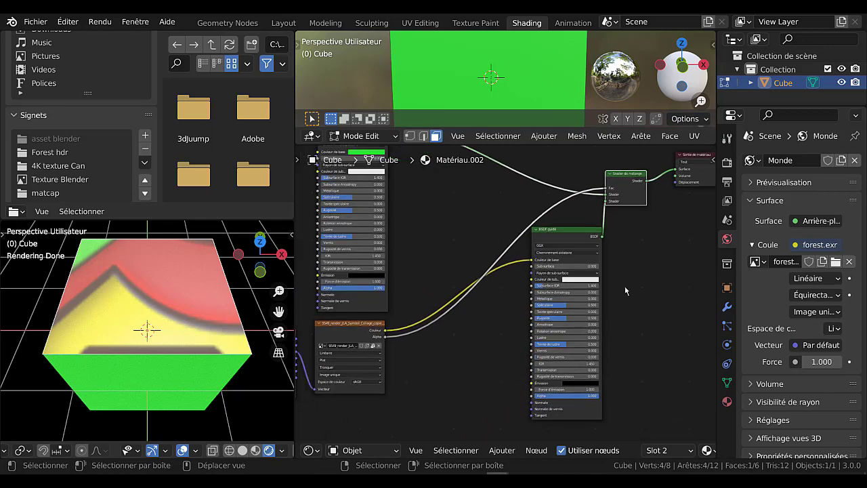
{"action": "left_click_drag", "start_coordinate": [561, 306], "coordinate": [532, 318]}
{"action": "left_click_drag", "start_coordinate": [561, 344], "coordinate": [536, 343]}
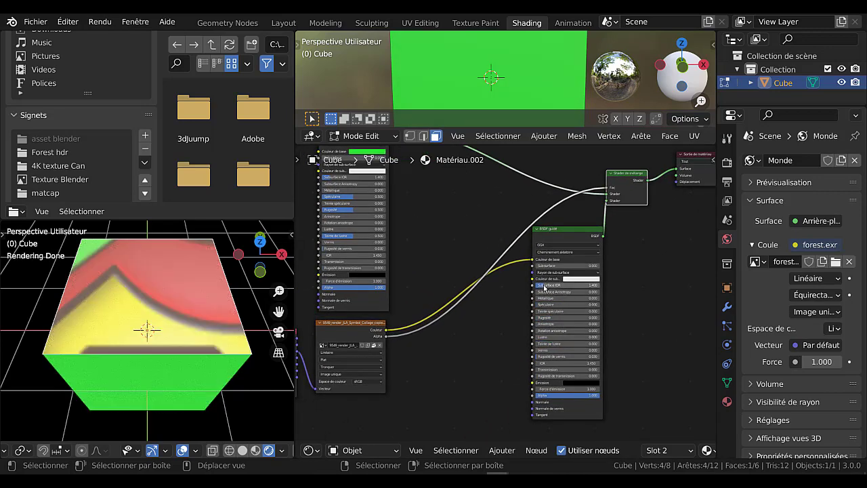
{"action": "left_click_drag", "start_coordinate": [545, 287], "coordinate": [535, 288]}
- Set Teinte de lustre, Spéculaire and Rugosité to 0 on the green BSDF guidé node
{"action": "middle_click_drag", "start_coordinate": [434, 235], "coordinate": [576, 280]}
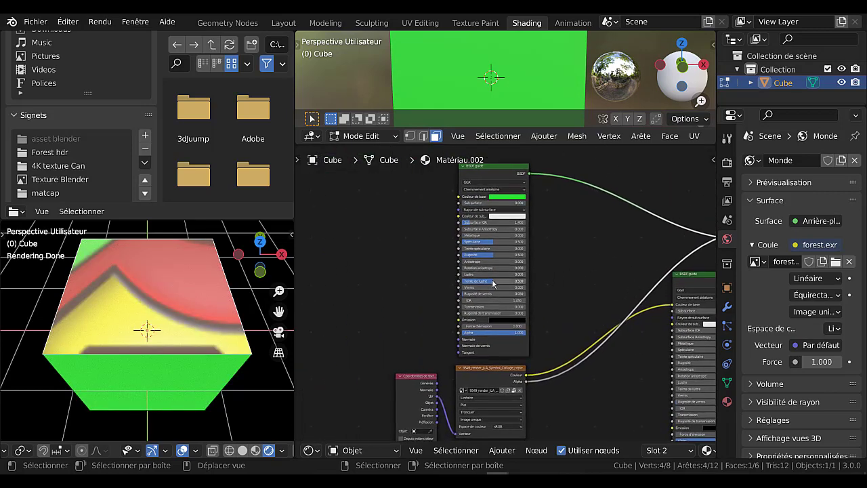
{"action": "left_click_drag", "start_coordinate": [484, 280], "coordinate": [452, 281]}
{"action": "left_click_drag", "start_coordinate": [489, 255], "coordinate": [465, 248]}
- Tidy the node layout by shifting the Shader de mélange and green BSDF guidé nodes slightly up and the textured BSDF guidé slightly down
{"action": "middle_click_drag", "start_coordinate": [546, 299], "coordinate": [439, 305]}
{"action": "scroll", "coordinate": [465, 276], "scroll_direction": "down", "scroll_amount": 4}
{"action": "scroll", "coordinate": [603, 281], "scroll_direction": "up", "scroll_amount": 3}
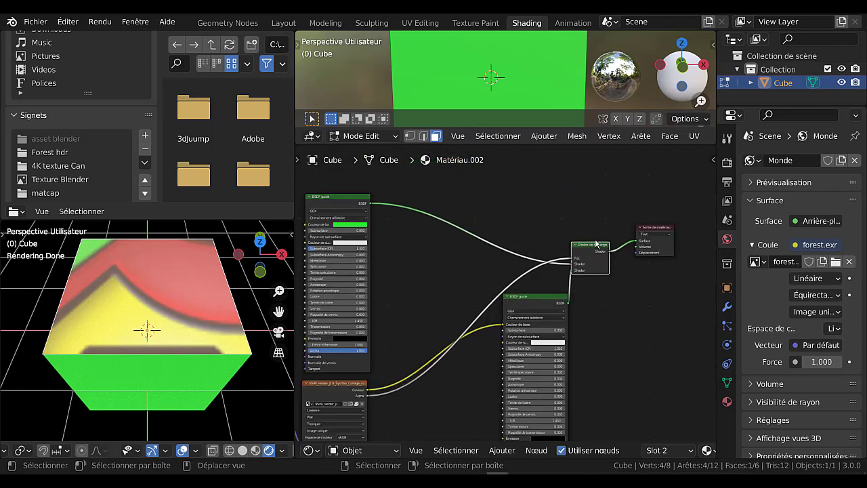
{"action": "left_click_drag", "start_coordinate": [597, 245], "coordinate": [604, 242]}
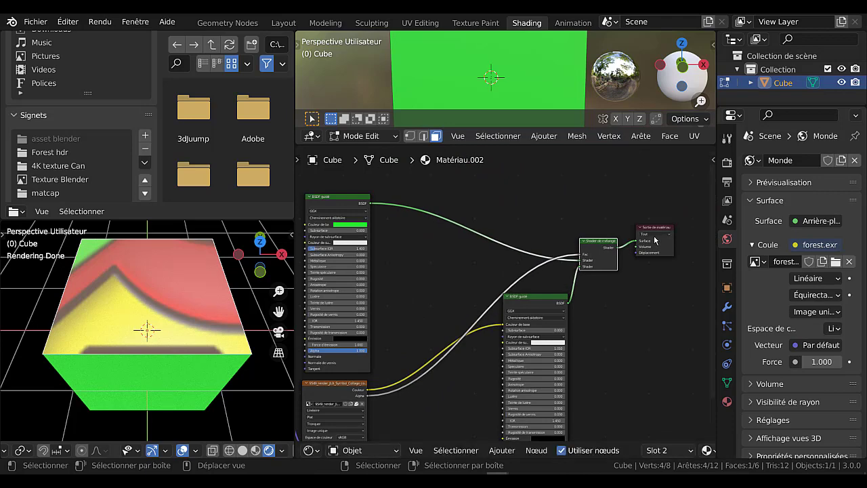
{"action": "left_click_drag", "start_coordinate": [352, 194], "coordinate": [355, 187]}
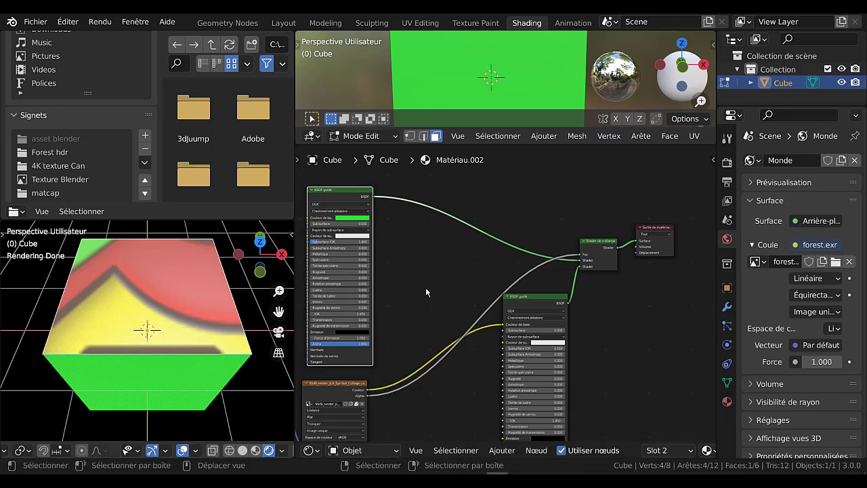
{"action": "scroll", "coordinate": [591, 271], "scroll_direction": "up", "scroll_amount": 2}
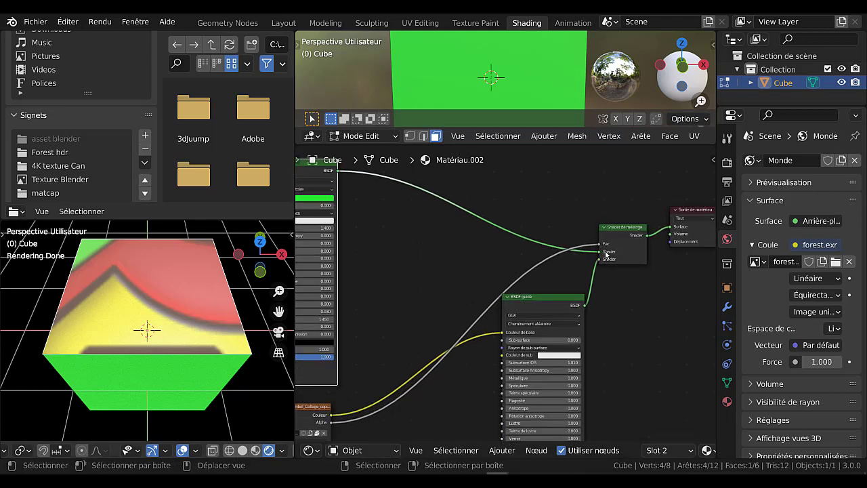
{"action": "left_click_drag", "start_coordinate": [620, 231], "coordinate": [620, 229]}
{"action": "left_click_drag", "start_coordinate": [567, 300], "coordinate": [566, 310]}
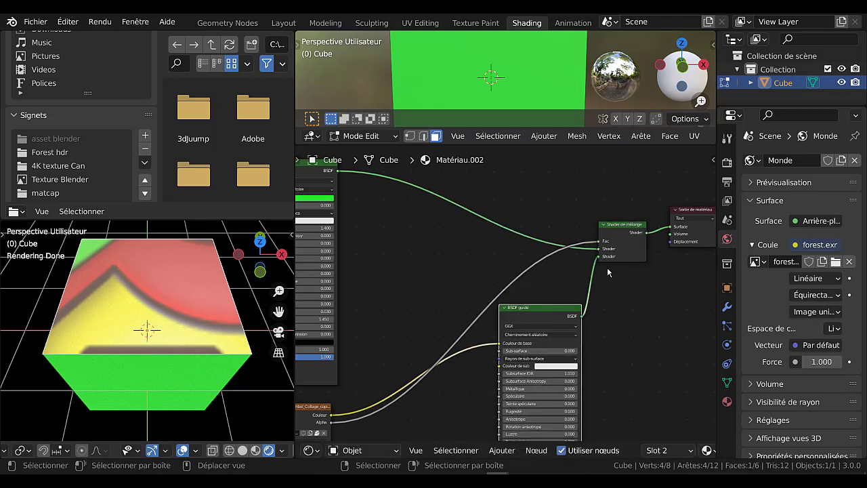
- Examine the links running from the image texture and both BSDF guidé nodes into the Shader de mélange node
{"action": "scroll", "coordinate": [631, 334], "scroll_direction": "down", "scroll_amount": 2}
{"action": "middle_click_drag", "start_coordinate": [482, 406], "coordinate": [539, 355]}
{"action": "scroll", "coordinate": [504, 364], "scroll_direction": "up", "scroll_amount": 3}
{"action": "left_click_drag", "start_coordinate": [444, 315], "coordinate": [447, 313]}
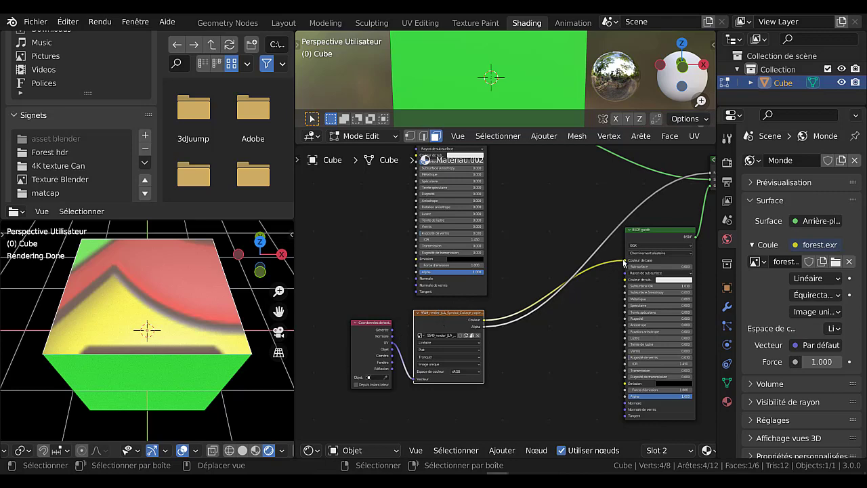
{"action": "middle_click_drag", "start_coordinate": [546, 340], "coordinate": [470, 362]}
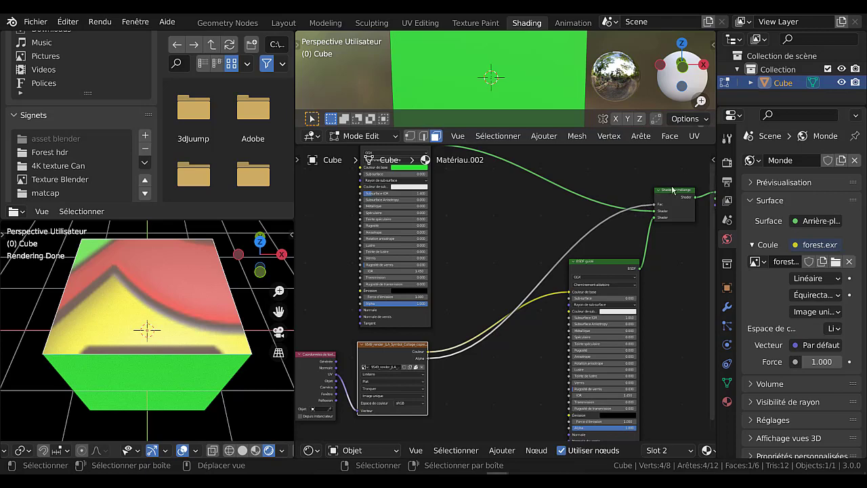
{"action": "mouse_move", "coordinate": [675, 191]}
{"action": "left_mouse_down"}
{"action": "mouse_move", "coordinate": [658, 201]}
{"action": "mouse_move", "coordinate": [681, 197]}
{"action": "left_mouse_up"}
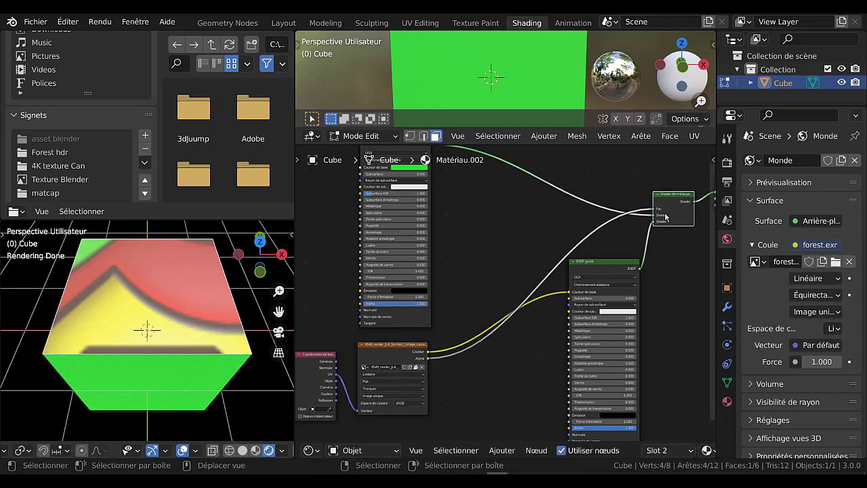
{"action": "scroll", "coordinate": [678, 206], "scroll_direction": "up", "scroll_amount": 1}
{"action": "middle_click_drag", "start_coordinate": [677, 206], "coordinate": [608, 208]}
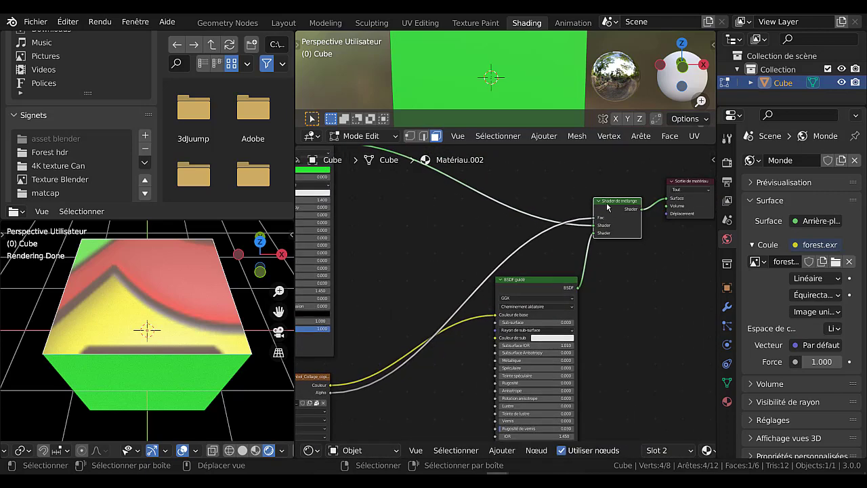
{"action": "scroll", "coordinate": [514, 273], "scroll_direction": "down", "scroll_amount": 1}
{"action": "middle_click_drag", "start_coordinate": [404, 289], "coordinate": [550, 305]}
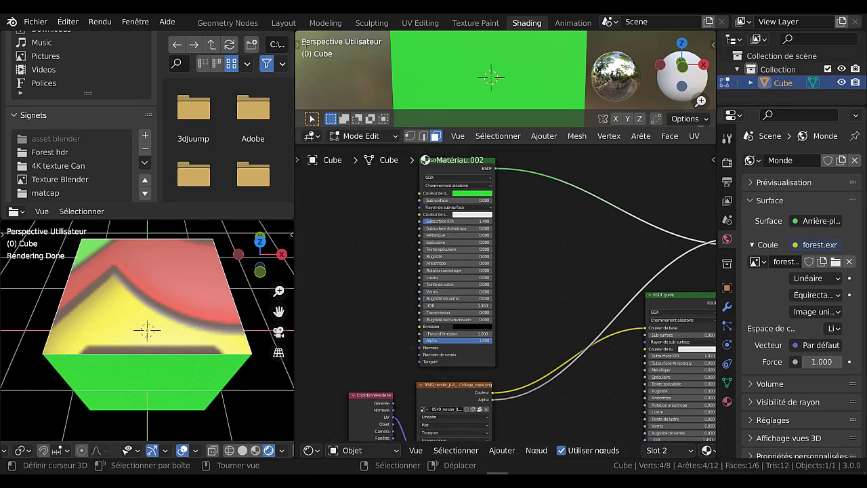
- Switch to the UV Editing workspace and show the cube's upper face from above in rendered shading in its 3D viewport
{"action": "left_click", "coordinate": [418, 24]}
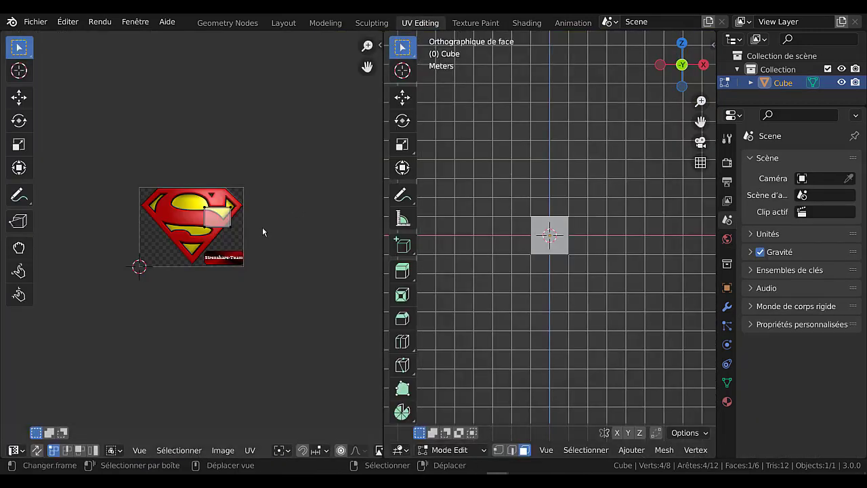
{"action": "scroll", "coordinate": [262, 227], "scroll_direction": "up", "scroll_amount": 3}
{"action": "middle_click_drag", "start_coordinate": [659, 207], "coordinate": [654, 301]}
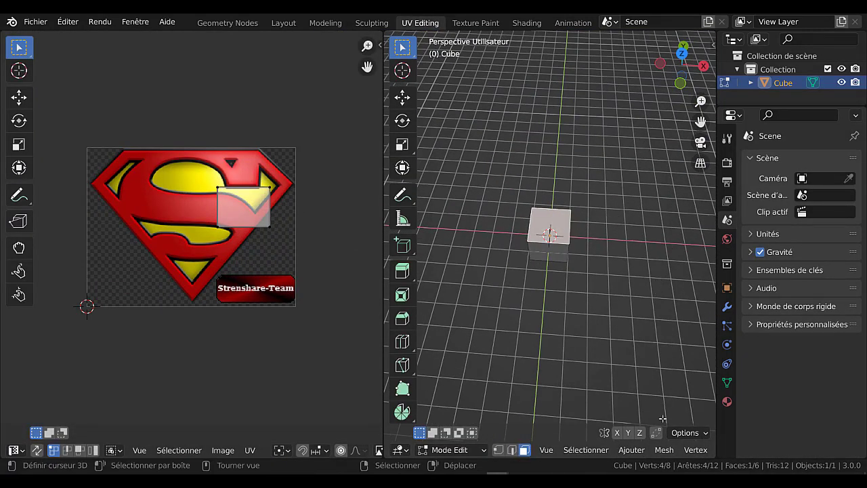
{"action": "scroll", "coordinate": [698, 451], "scroll_direction": "right", "scroll_amount": 10}
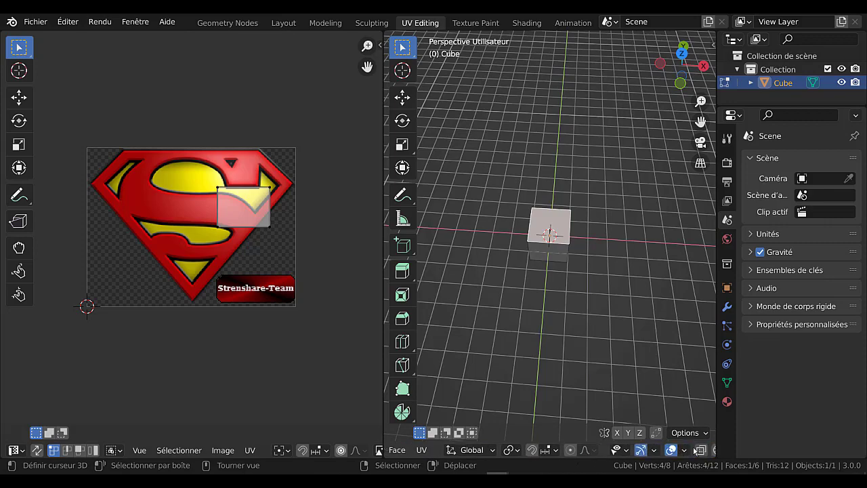
{"action": "scroll", "coordinate": [698, 451], "scroll_direction": "right", "scroll_amount": 5}
{"action": "left_click", "coordinate": [691, 449]}
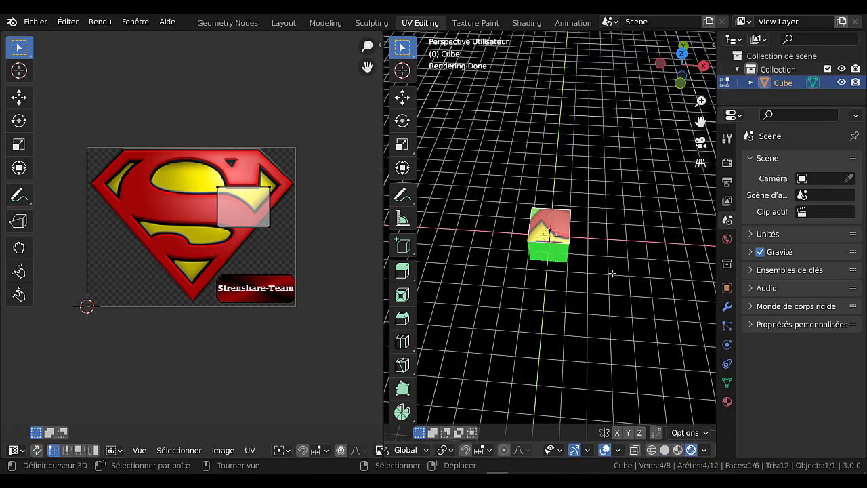
{"action": "scroll", "coordinate": [612, 274], "scroll_direction": "up", "scroll_amount": 3}
{"action": "middle_click_drag", "start_coordinate": [569, 300], "coordinate": [569, 353]}
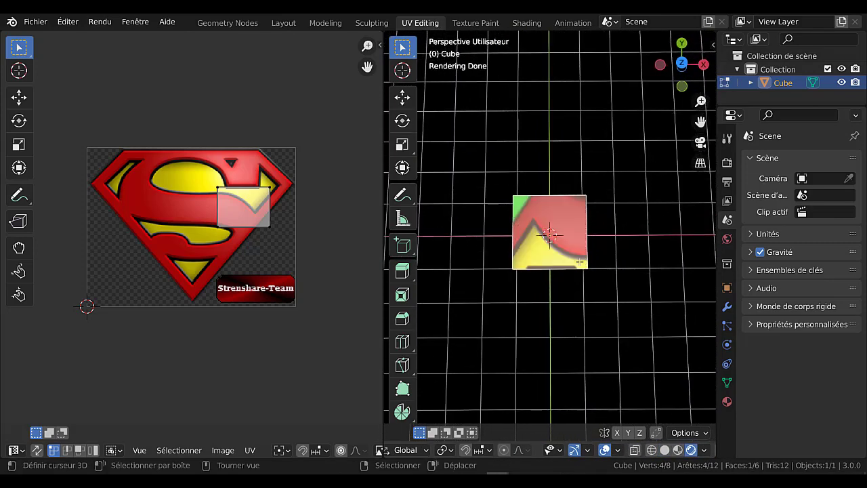
- Move the upper face's UV island to the centre of the logo image and scale it about 4 times to cover the whole image
{"action": "left_click", "coordinate": [246, 210]}
{"action": "key", "text": "g"}
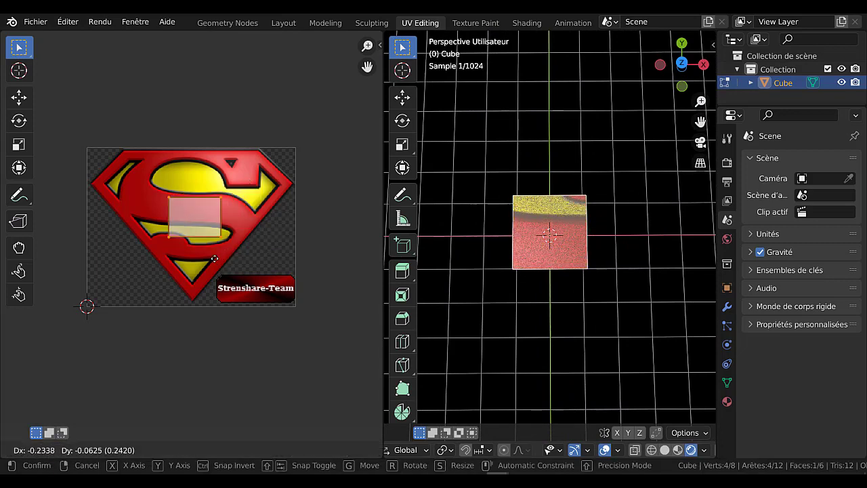
{"action": "left_click", "coordinate": [207, 249]}
{"action": "key", "text": "s"}
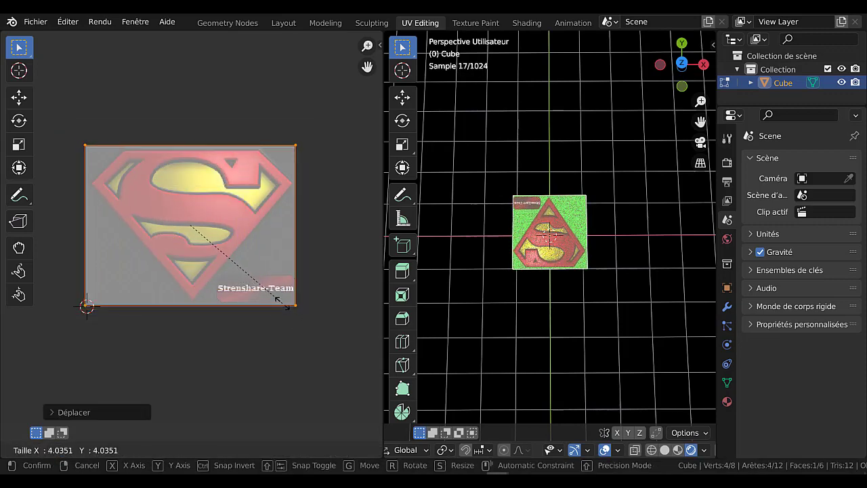
{"action": "left_click", "coordinate": [283, 308]}
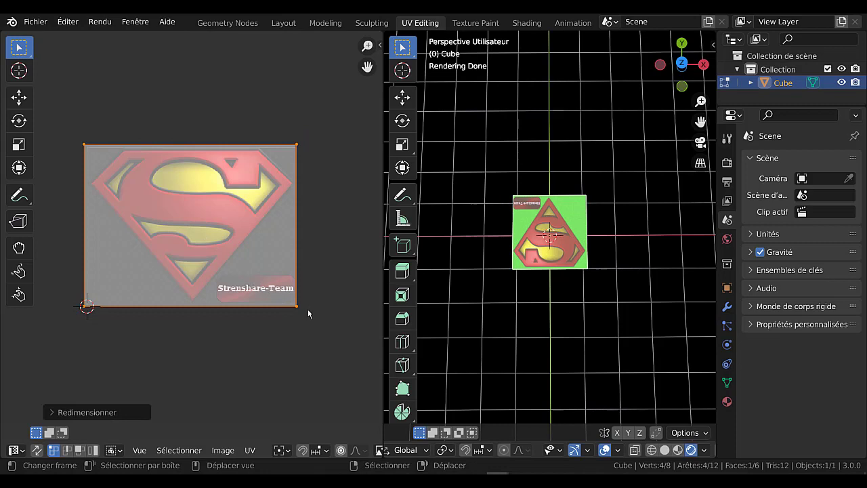
{"action": "type", "text": "r"}
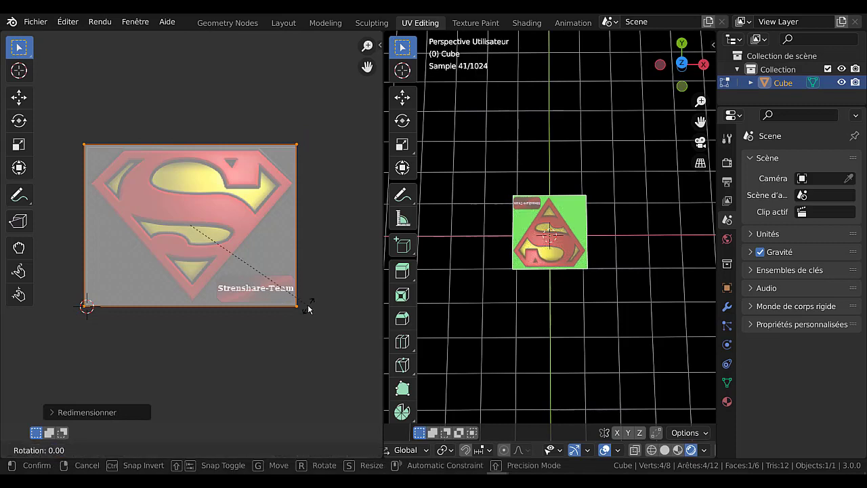
{"action": "type", "text": "90"}
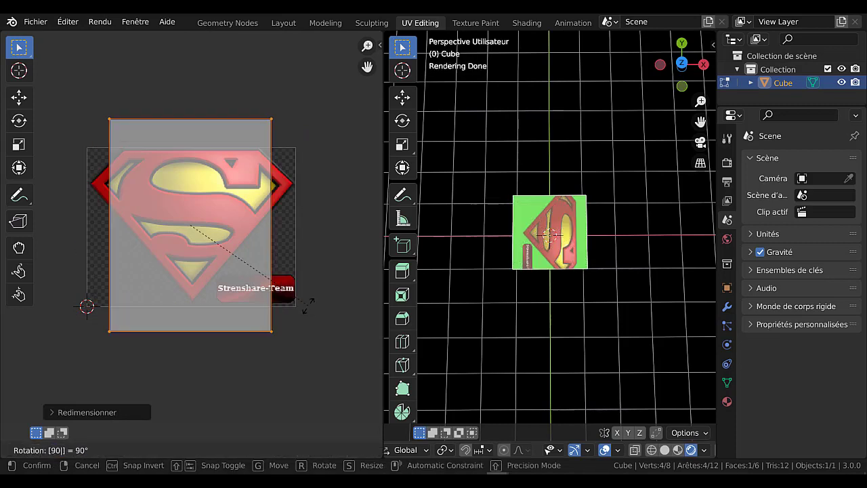
{"action": "key", "text": "Escape"}
- Rotate the upper face's UV island 180° and view the cube at an angle to show the upright logo
{"action": "type", "text": "r"}
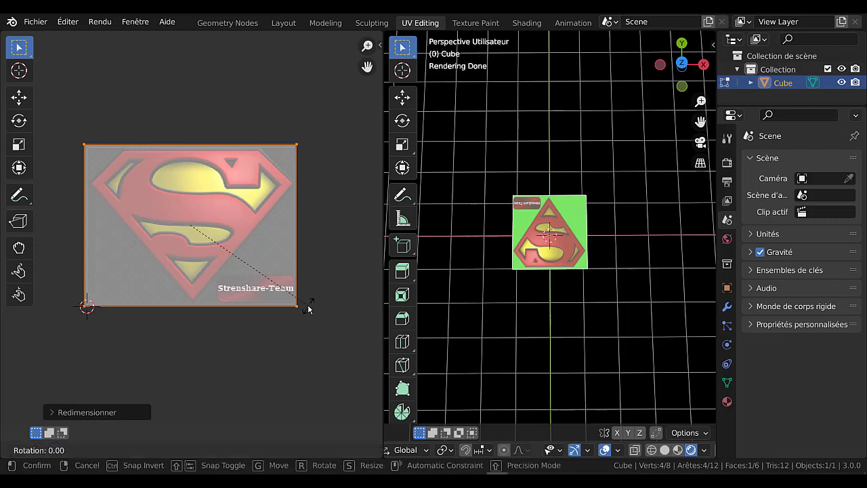
{"action": "type", "text": "180"}
{"action": "key", "text": "Return"}
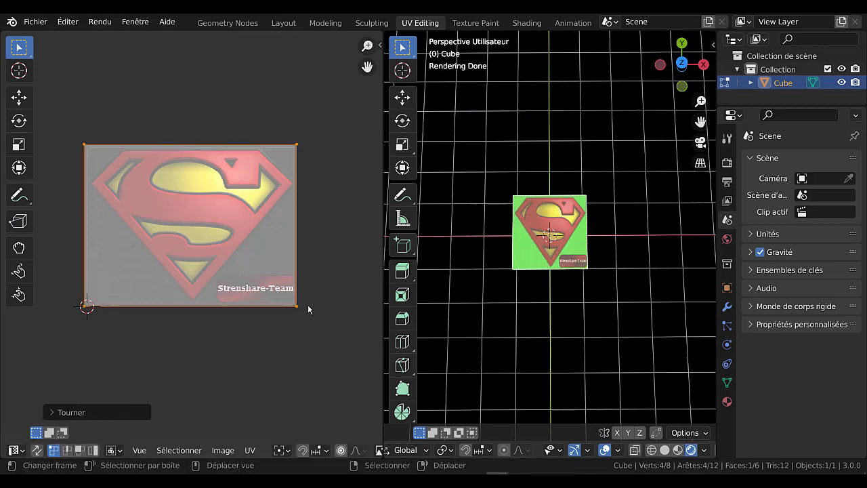
{"action": "scroll", "coordinate": [618, 315], "scroll_direction": "up", "scroll_amount": 2}
{"action": "middle_click_drag", "start_coordinate": [609, 305], "coordinate": [589, 269]}
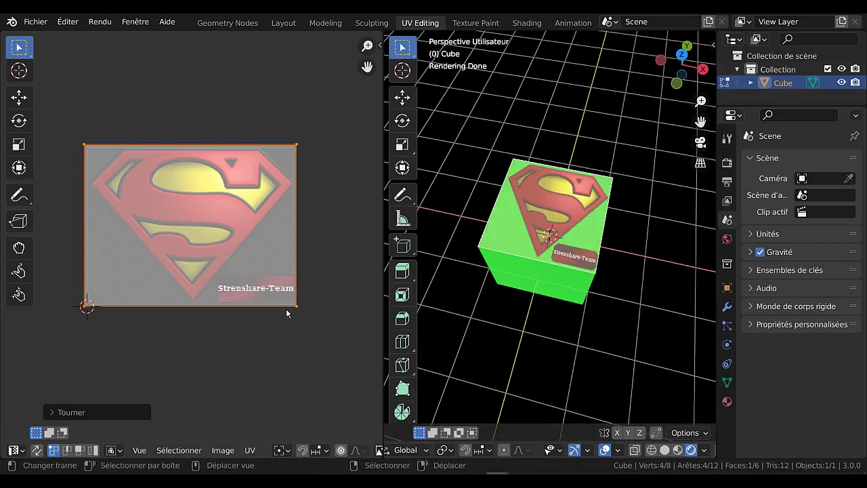
- Try to move only the lower-right corner vertex of the upper face's UV island
{"action": "key", "text": "alt+a"}
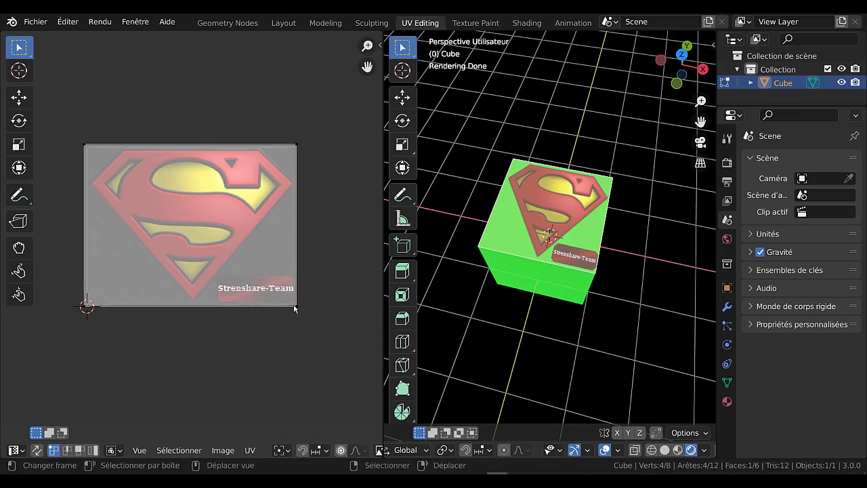
{"action": "left_click", "coordinate": [294, 308]}
{"action": "key", "text": "g"}
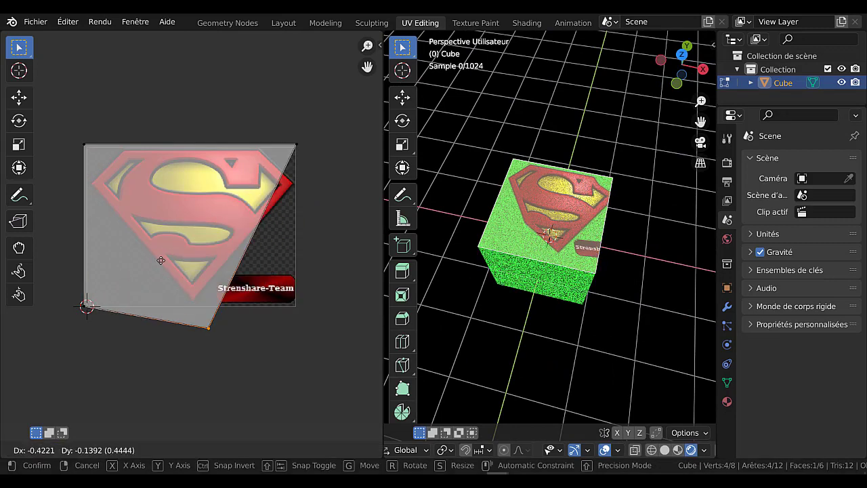
{"action": "left_click", "coordinate": [250, 238]}
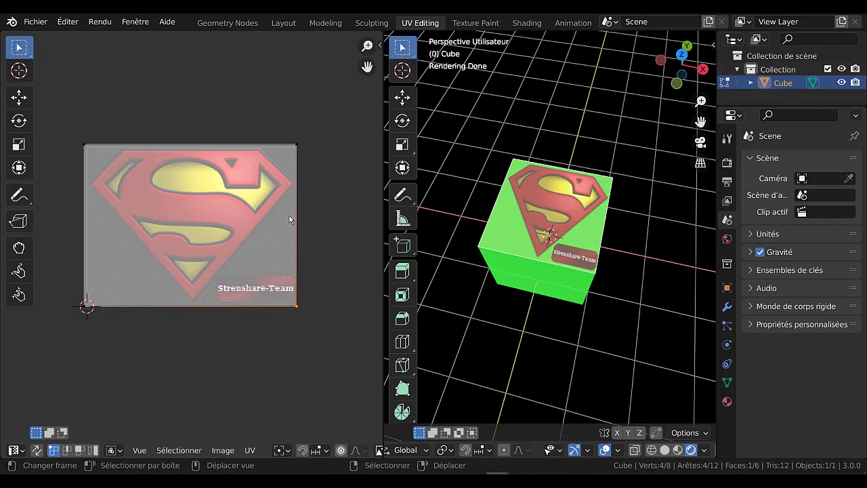
- Try to scale the whole UV island up about 2.6 times around its centre
{"action": "key", "text": "a"}
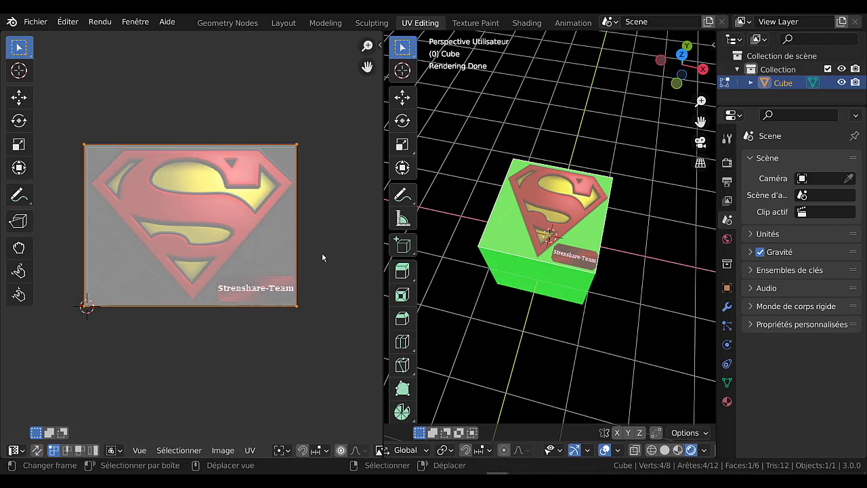
{"action": "key", "text": "s"}
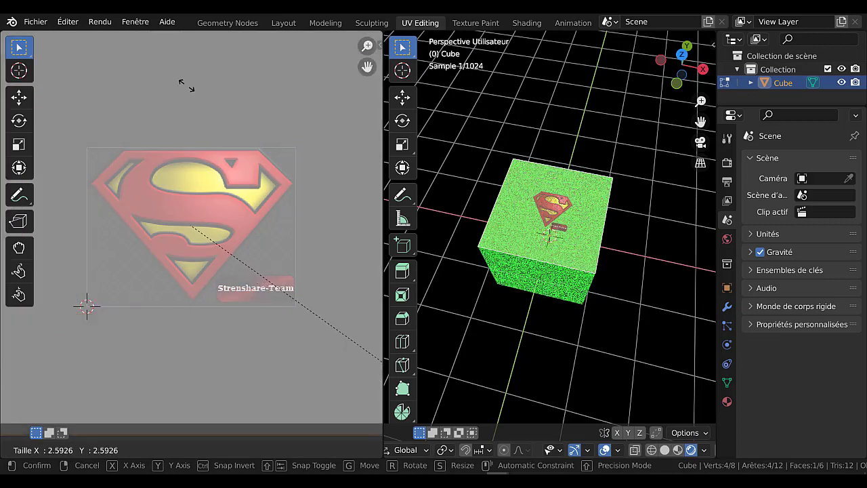
{"action": "key", "text": "Escape"}
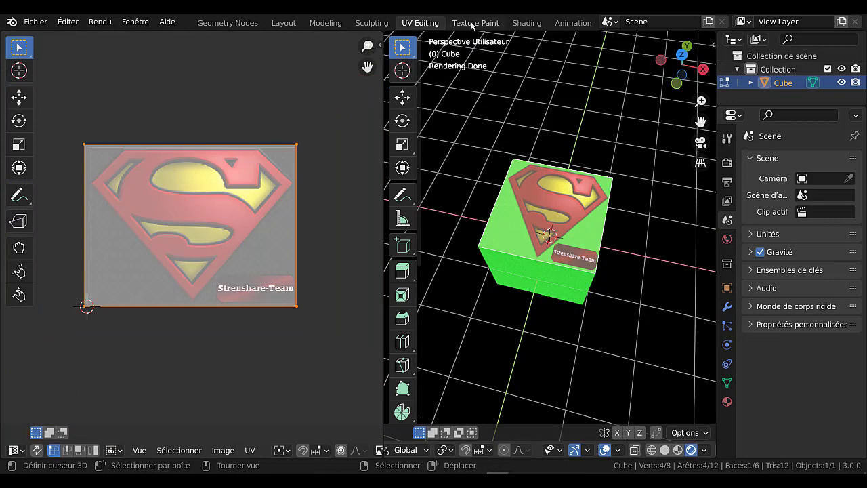
- Switch to the Shading workspace and set the logo image texture's extension to Répéter
{"action": "left_click", "coordinate": [527, 22]}
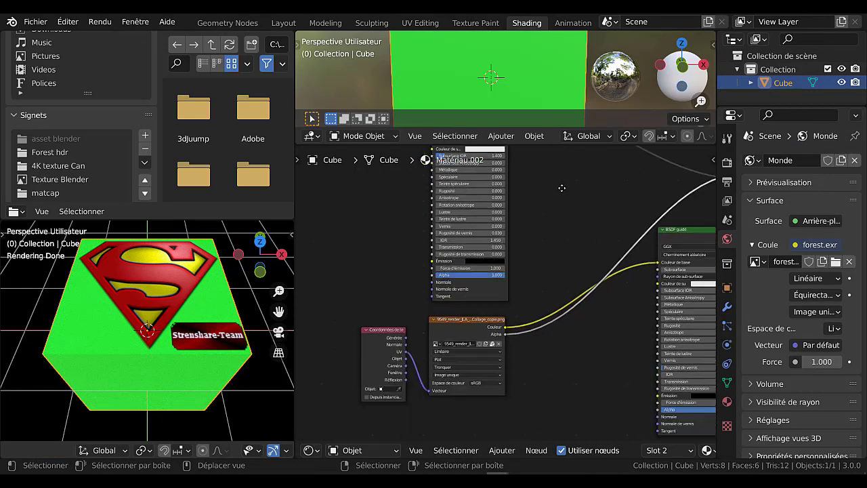
{"action": "scroll", "coordinate": [457, 391], "scroll_direction": "up", "scroll_amount": 3}
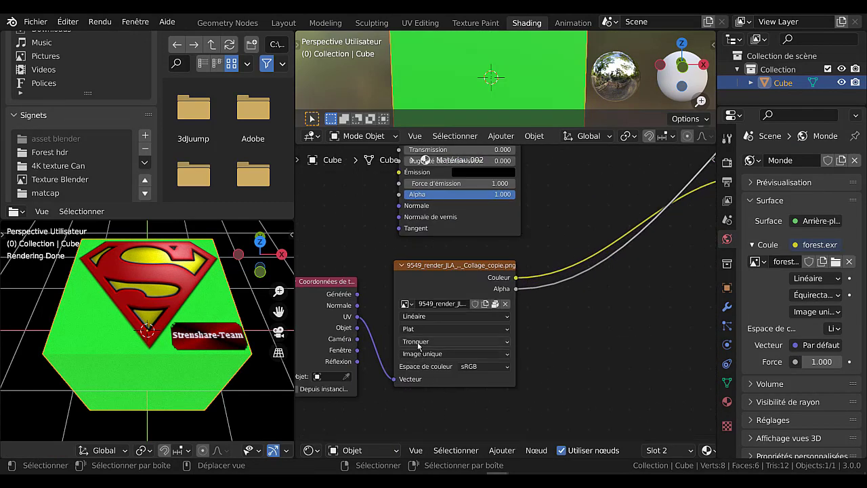
{"action": "left_click", "coordinate": [427, 341]}
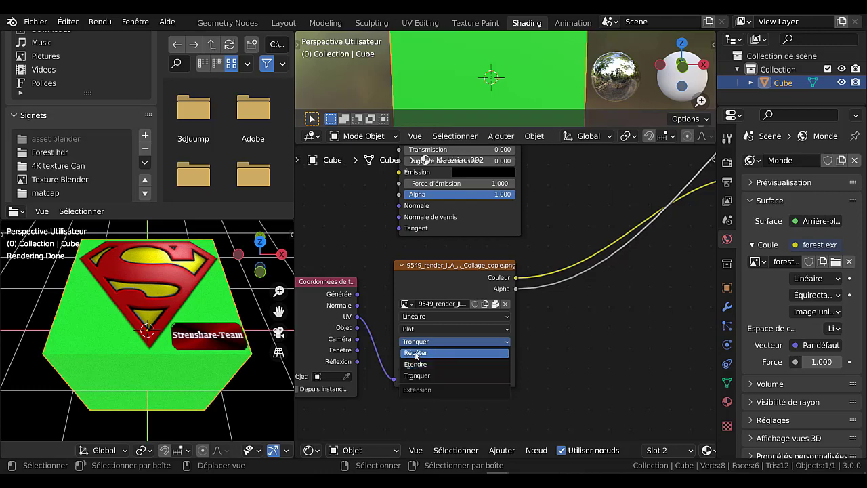
{"action": "left_click", "coordinate": [416, 353]}
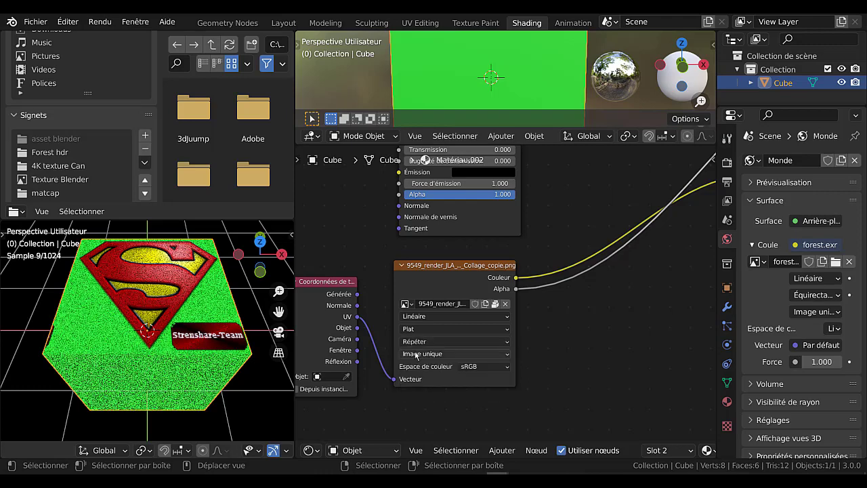
- Return to the UV Editing workspace and try to scale the UV island up about 13 times to tile the logo
{"action": "left_click", "coordinate": [420, 23]}
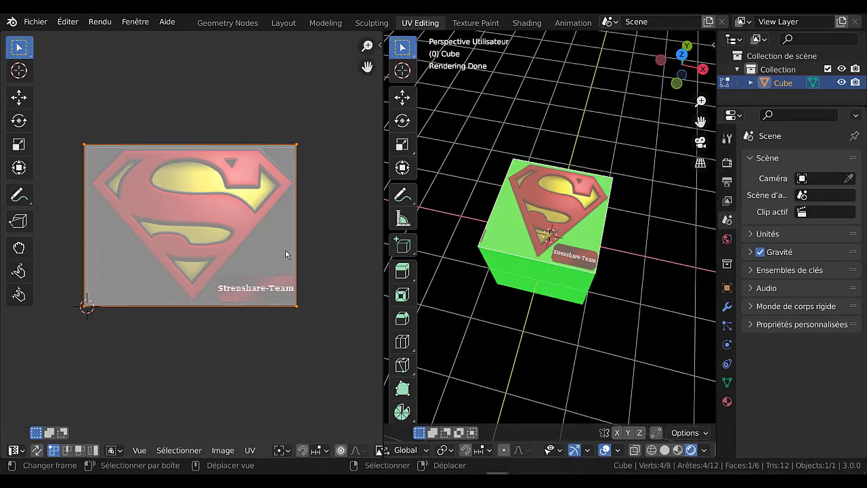
{"action": "key", "text": "s"}
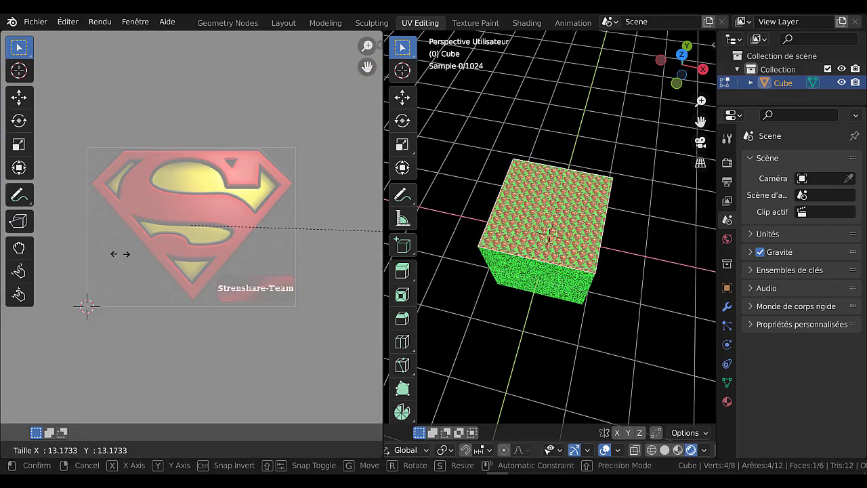
{"action": "right_click", "coordinate": [101, 345]}
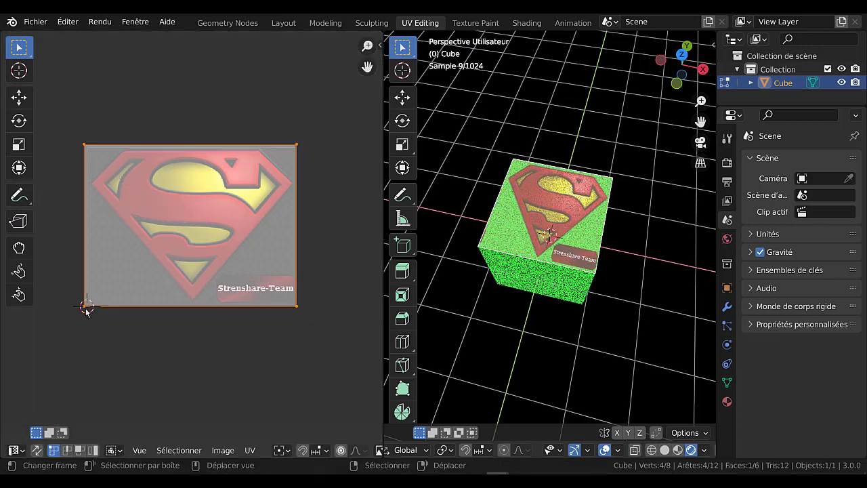
- Go back to the Shading workspace and set the logo image texture's extension to Tronquer
{"action": "scroll", "coordinate": [205, 332], "scroll_direction": "up", "scroll_amount": 3}
{"action": "scroll", "coordinate": [224, 319], "scroll_direction": "down", "scroll_amount": 2}
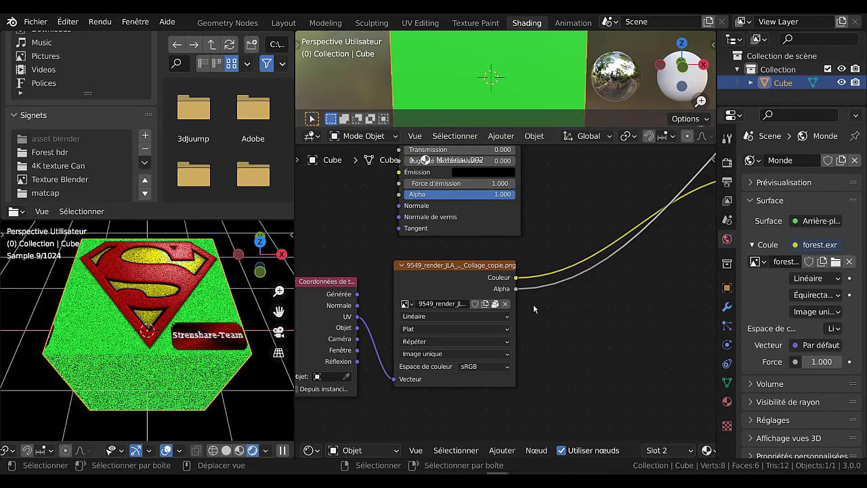
{"action": "left_click", "coordinate": [422, 342]}
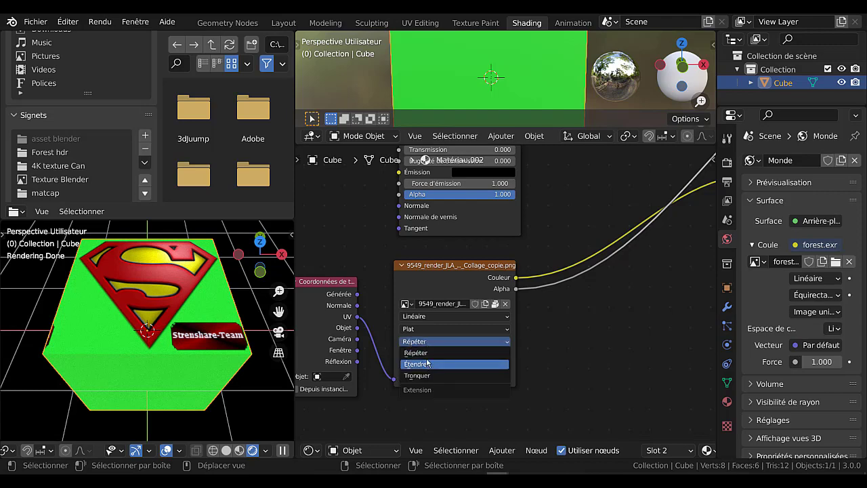
{"action": "left_click", "coordinate": [430, 376]}
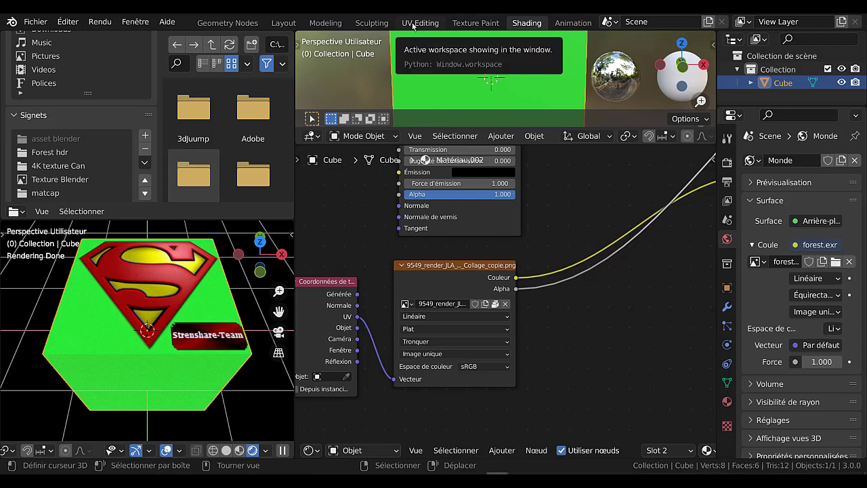
- Add a Bump node in the free space between the logo image texture and the textured BSDF guidé node
{"action": "scroll", "coordinate": [619, 263], "scroll_direction": "down", "scroll_amount": 3}
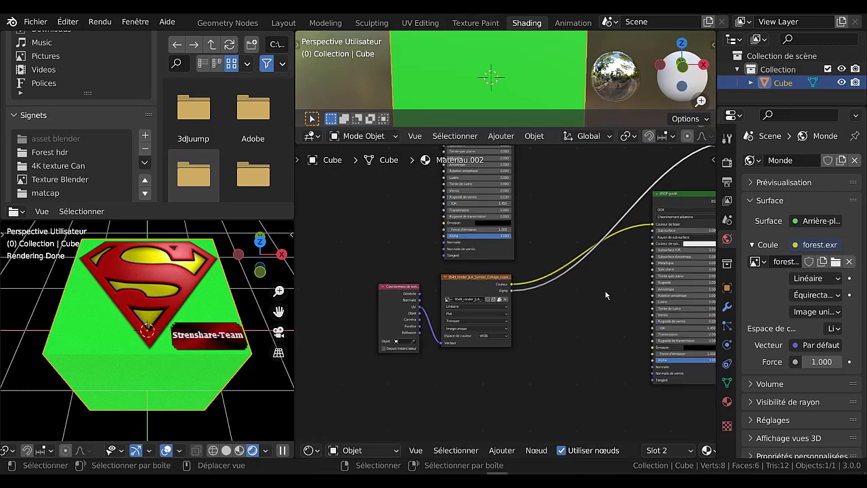
{"action": "middle_click_drag", "start_coordinate": [602, 304], "coordinate": [554, 376]}
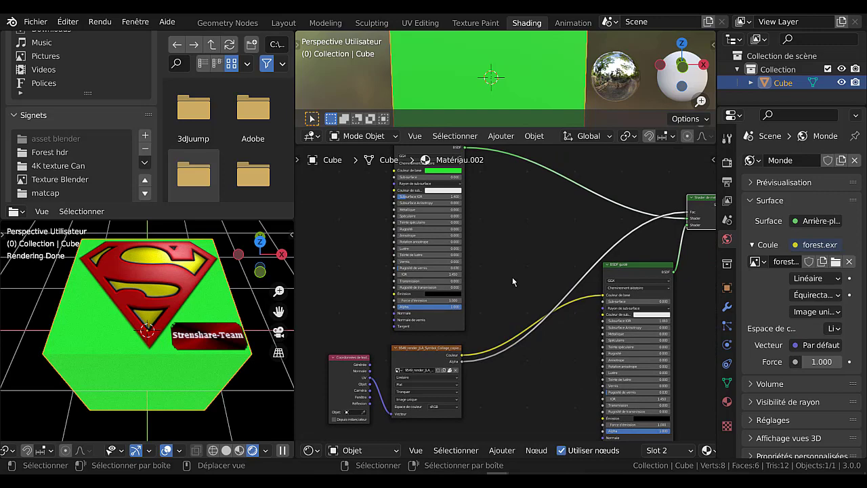
{"action": "scroll", "coordinate": [508, 275], "scroll_direction": "down", "scroll_amount": 4, "text": "shift"}
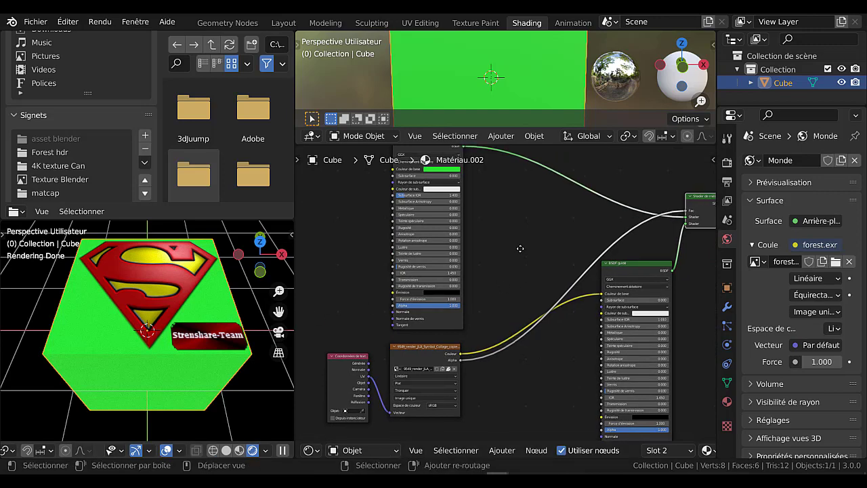
{"action": "scroll", "coordinate": [219, 335], "scroll_direction": "up", "scroll_amount": 2}
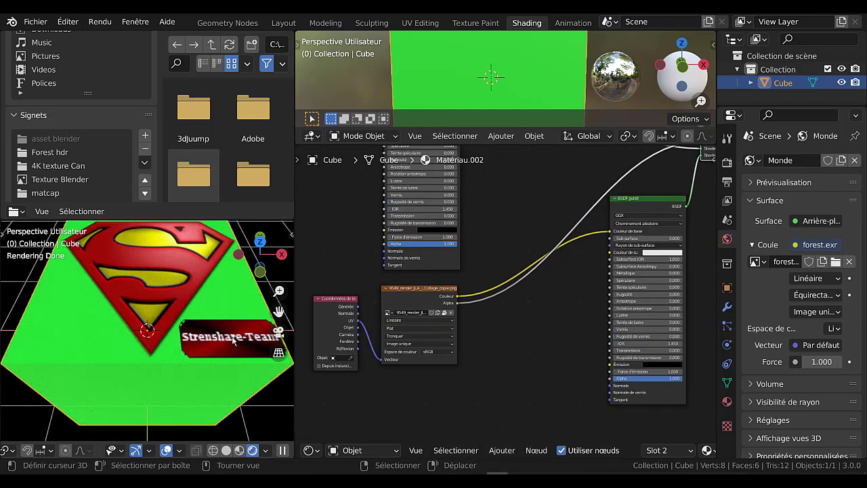
{"action": "middle_click_drag", "start_coordinate": [233, 340], "coordinate": [190, 343]}
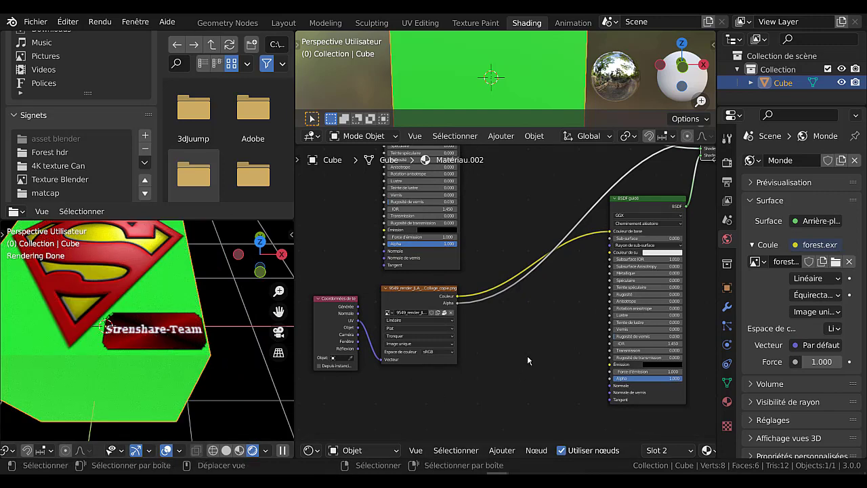
{"action": "middle_click_drag", "start_coordinate": [539, 338], "coordinate": [542, 340]}
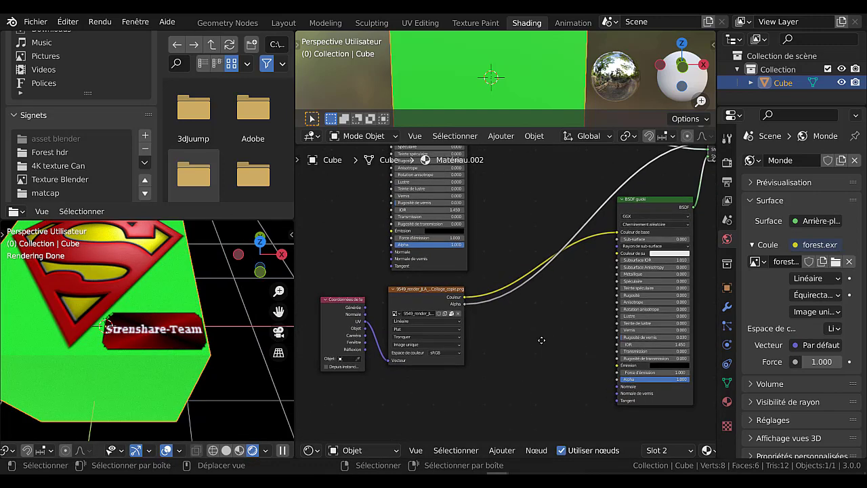
{"action": "left_click", "coordinate": [502, 450]}
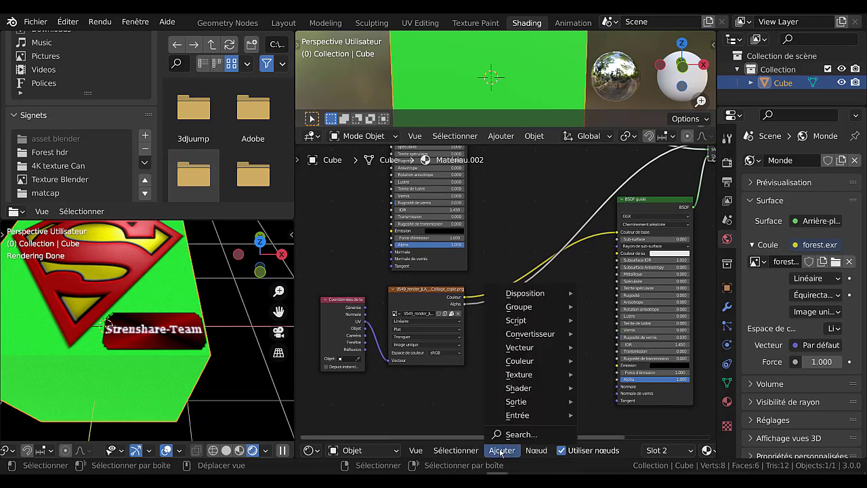
{"action": "mouse_move", "coordinate": [529, 348]}
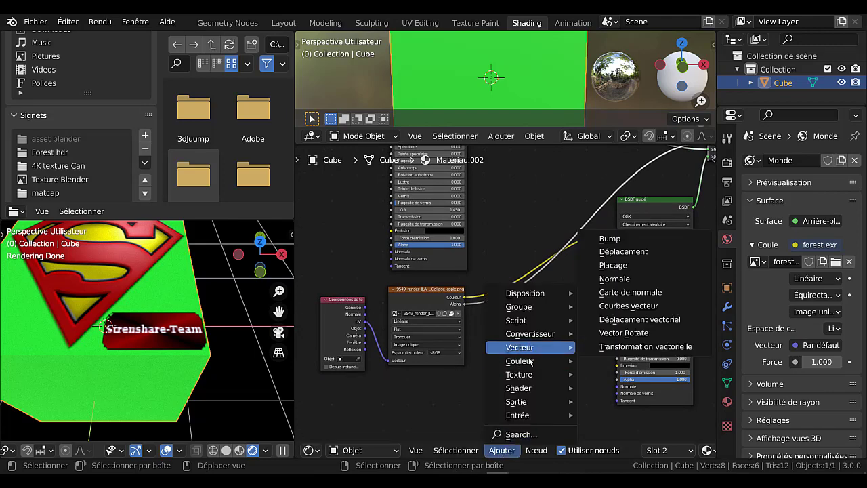
{"action": "mouse_move", "coordinate": [531, 374]}
{"action": "left_click", "coordinate": [610, 238]}
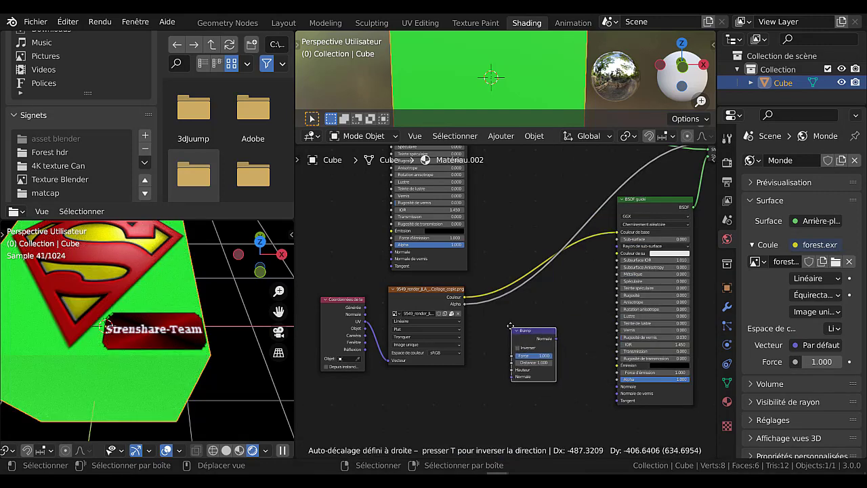
{"action": "left_click", "coordinate": [479, 391]}
{"action": "middle_click_drag", "start_coordinate": [479, 392], "coordinate": [496, 376]}
- Connect the logo image texture's Couleur output to the Bump node's Hauteur input
{"action": "mouse_move", "coordinate": [178, 293]}
{"action": "middle_mouse_down"}
{"action": "mouse_move", "coordinate": [161, 291]}
{"action": "mouse_move", "coordinate": [170, 267]}
{"action": "mouse_move", "coordinate": [180, 309]}
{"action": "middle_mouse_up"}
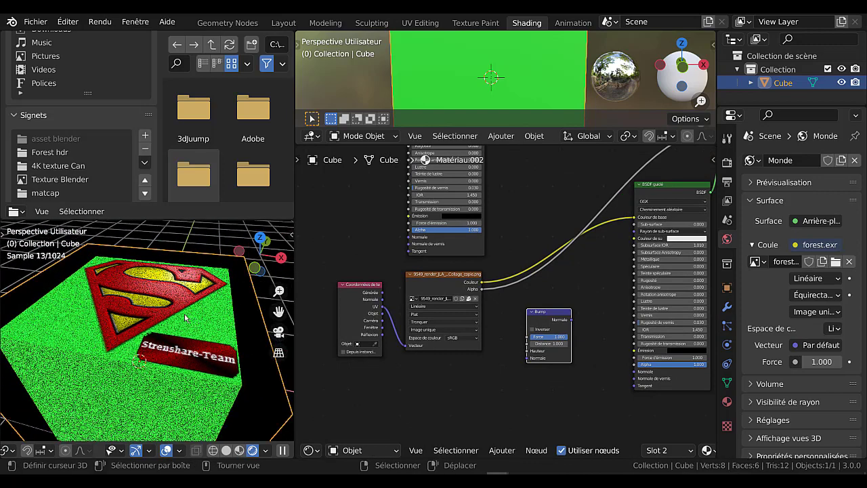
{"action": "scroll", "coordinate": [180, 309], "scroll_direction": "up", "scroll_amount": 2}
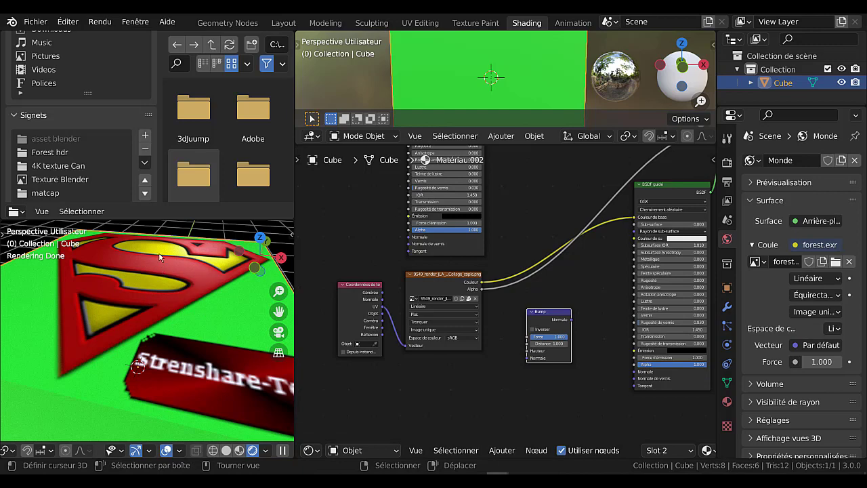
{"action": "scroll", "coordinate": [474, 384], "scroll_direction": "up", "scroll_amount": 1}
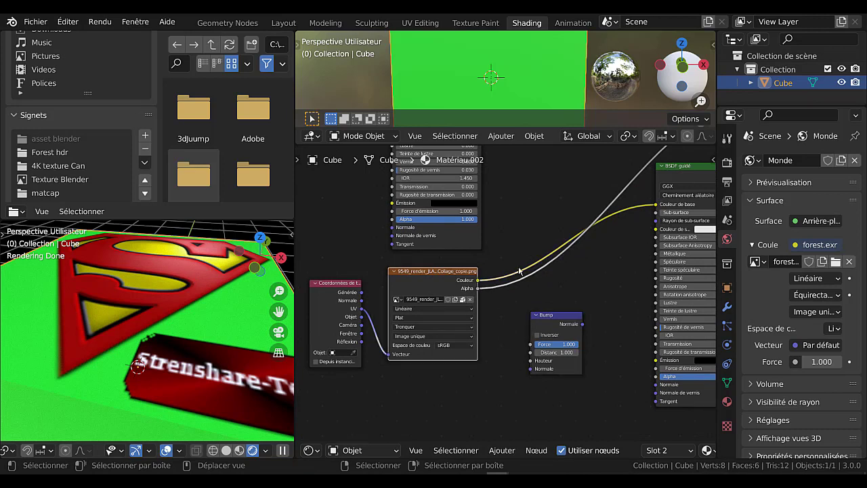
{"action": "left_click_drag", "start_coordinate": [479, 281], "coordinate": [532, 361]}
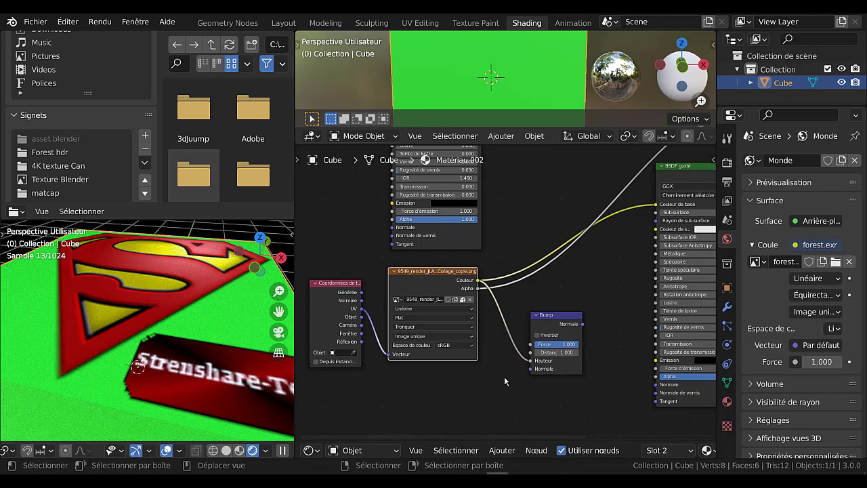
{"action": "middle_click_drag", "start_coordinate": [592, 389], "coordinate": [517, 371]}
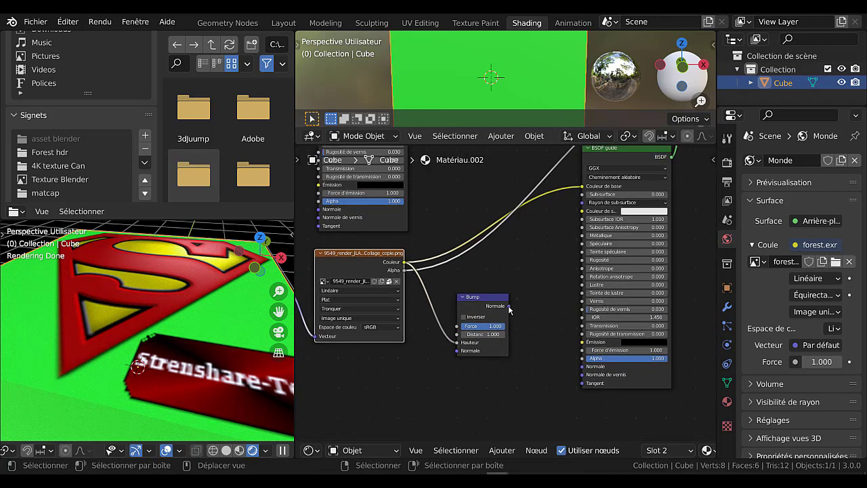
- Connect the Bump node's Normale output to the textured BSDF guidé node's Normale input and inspect the logo's relief
{"action": "left_click_drag", "start_coordinate": [509, 306], "coordinate": [582, 366]}
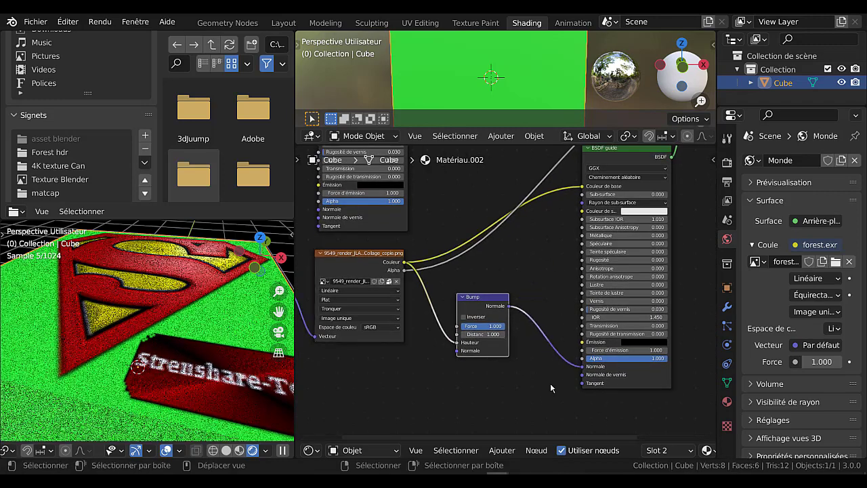
{"action": "scroll", "coordinate": [528, 395], "scroll_direction": "up", "scroll_amount": 2}
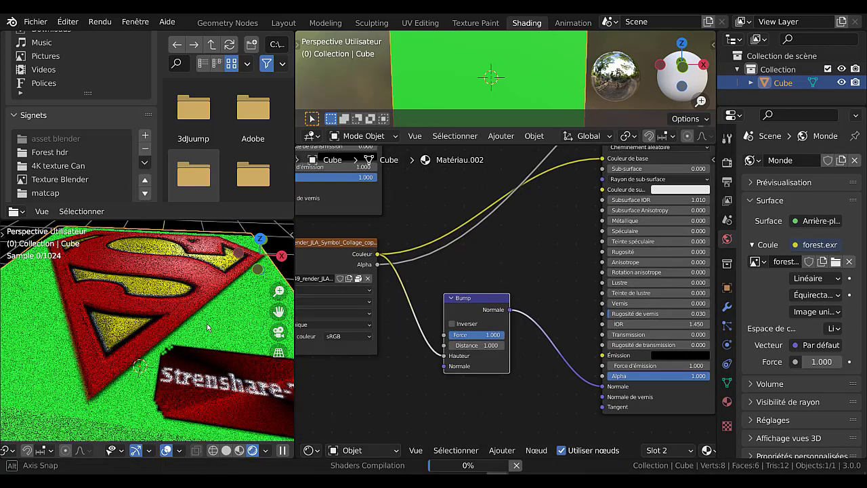
{"action": "middle_click_drag", "start_coordinate": [208, 328], "coordinate": [243, 327]}
{"action": "scroll", "coordinate": [174, 325], "scroll_direction": "up", "scroll_amount": 3}
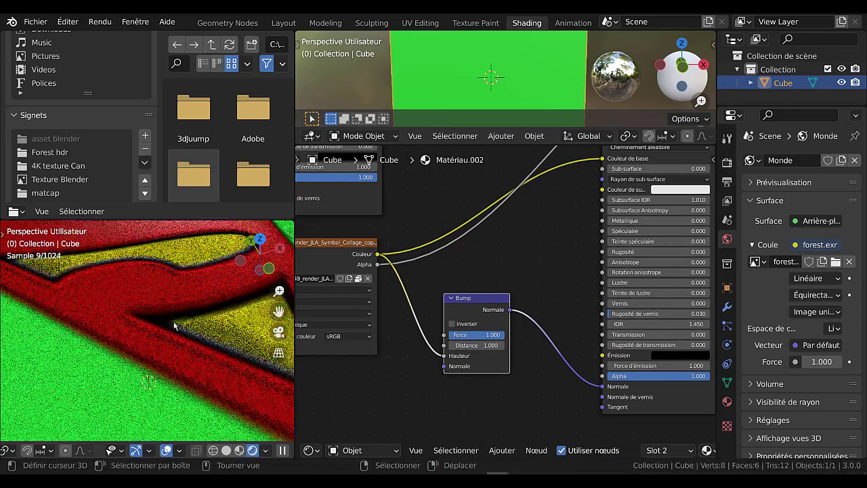
{"action": "scroll", "coordinate": [201, 348], "scroll_direction": "down", "scroll_amount": 4}
{"action": "middle_click_drag", "start_coordinate": [202, 348], "coordinate": [160, 319]}
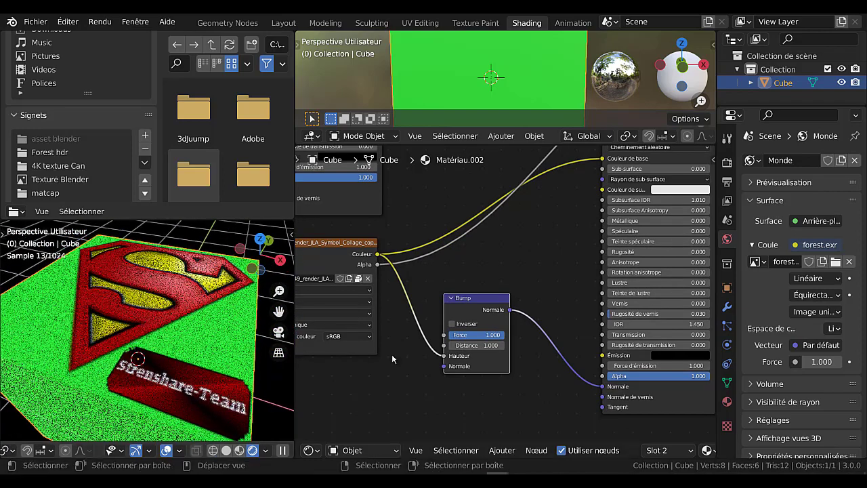
- Set the Bump node's Force to 2
{"action": "left_click", "coordinate": [476, 335]}
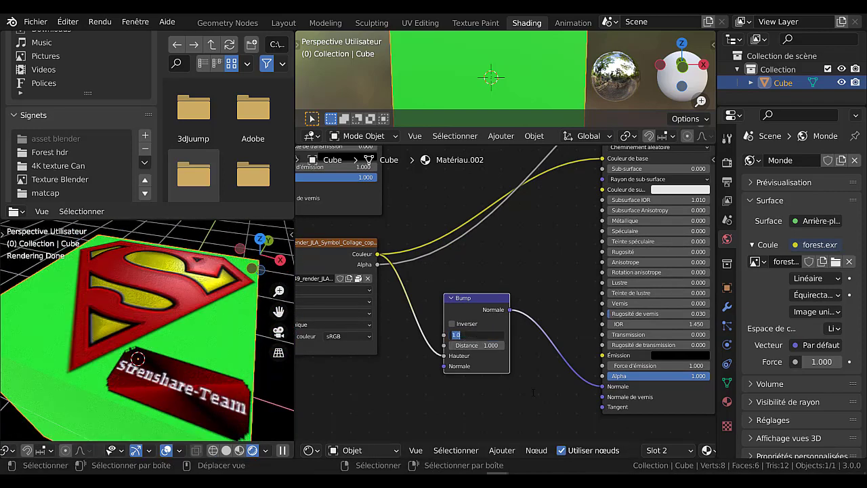
{"action": "key", "text": "Return"}
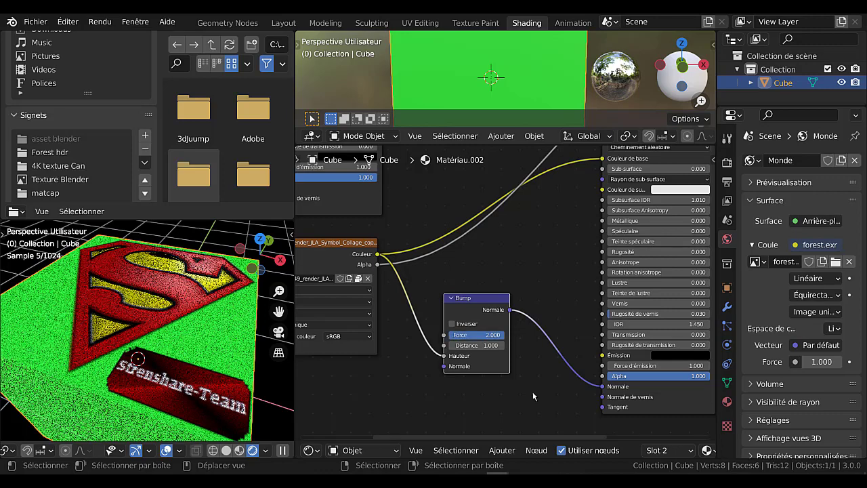
{"action": "middle_click_drag", "start_coordinate": [379, 384], "coordinate": [404, 383]}
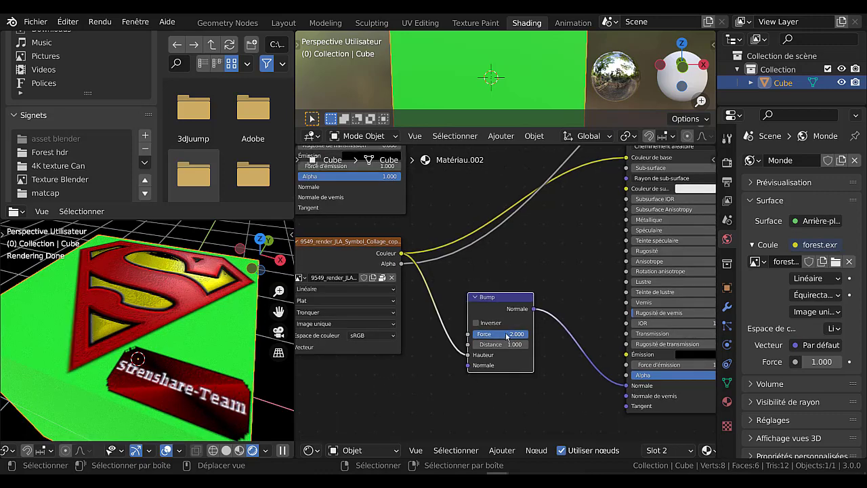
- Compare the logo's relief by lowering the Bump node's Force to 0 and raising it back to 1
{"action": "left_click_drag", "start_coordinate": [515, 334], "coordinate": [468, 334]}
{"action": "scroll", "coordinate": [566, 357], "scroll_direction": "down", "scroll_amount": 2}
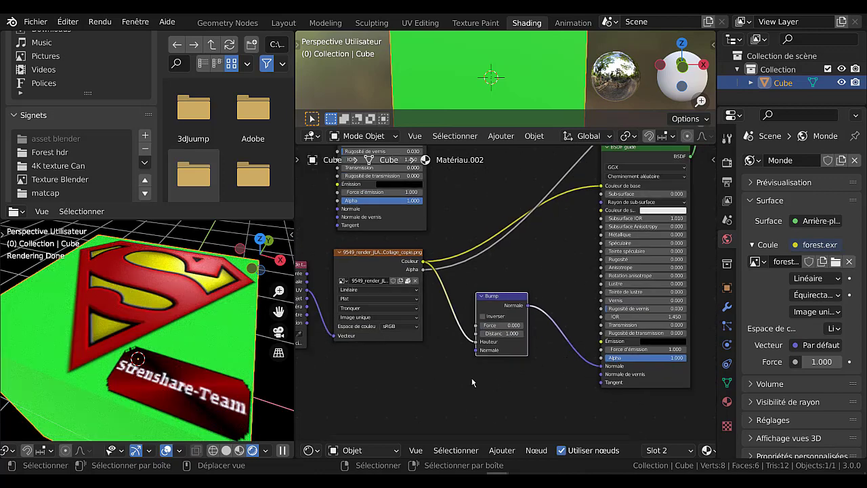
{"action": "scroll", "coordinate": [562, 342], "scroll_direction": "down", "scroll_amount": 2}
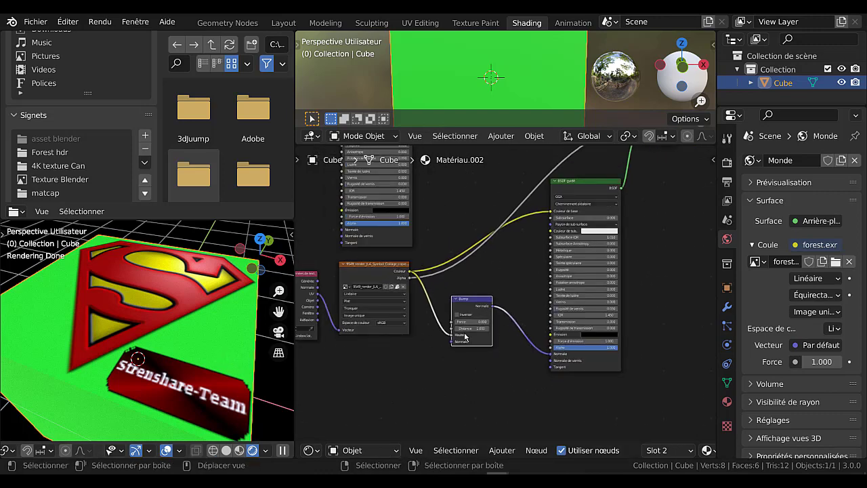
{"action": "scroll", "coordinate": [465, 336], "scroll_direction": "up", "scroll_amount": 1}
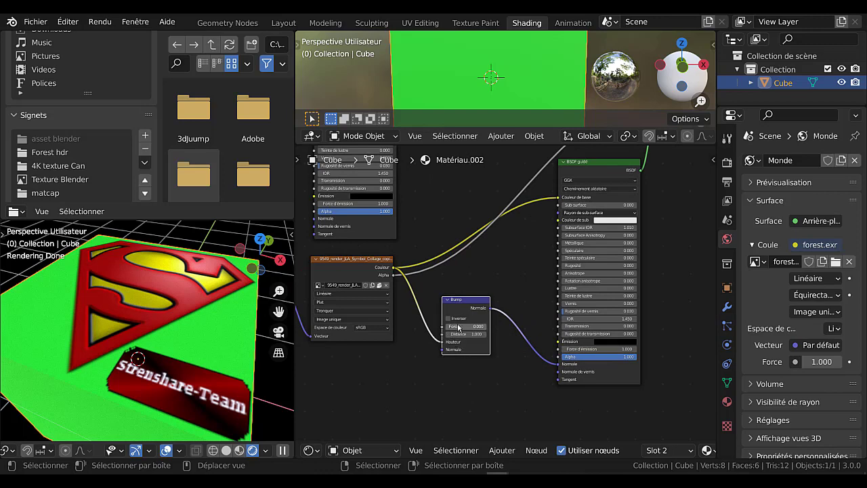
{"action": "left_click_drag", "start_coordinate": [460, 326], "coordinate": [505, 326]}
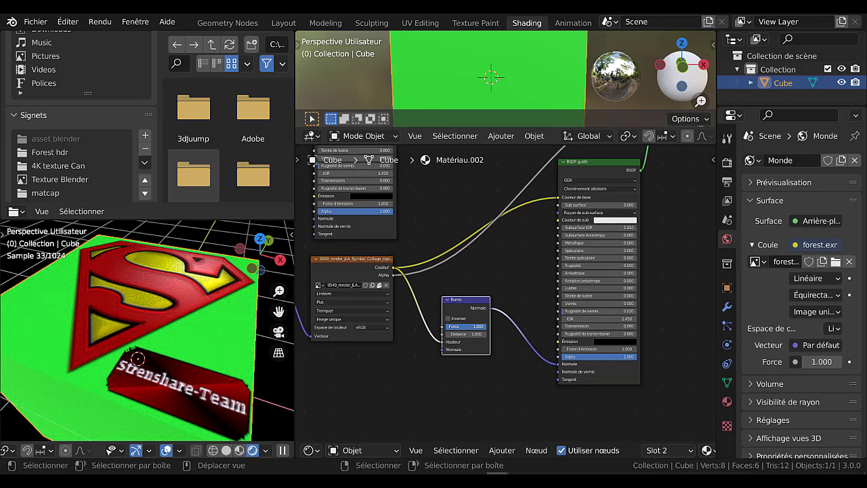
{"action": "scroll", "coordinate": [254, 304], "scroll_direction": "down", "scroll_amount": 4}
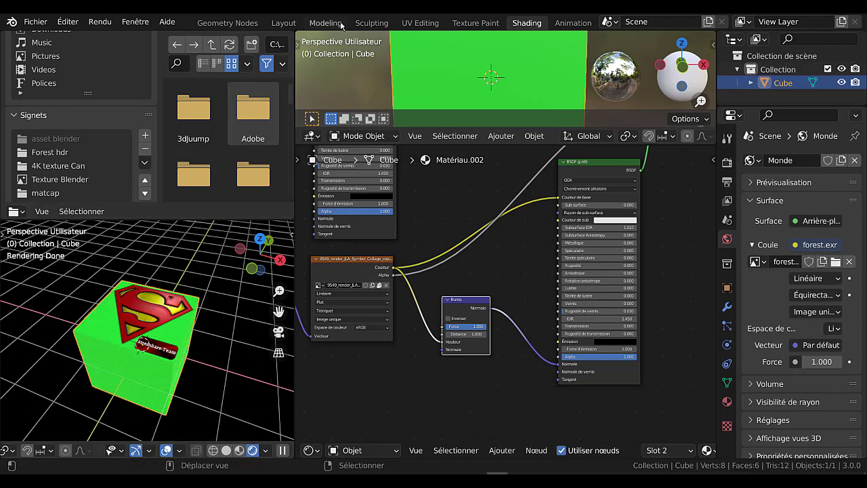
- Go to the Layout workspace and examine the cube's logo face up close
{"action": "left_click", "coordinate": [287, 26]}
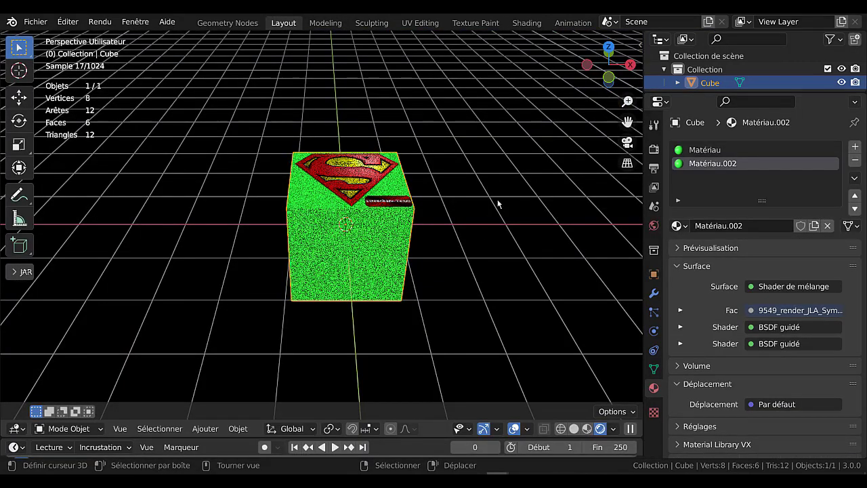
{"action": "scroll", "coordinate": [497, 256], "scroll_direction": "up", "scroll_amount": 3}
{"action": "middle_click_drag", "start_coordinate": [497, 256], "coordinate": [343, 170]}
{"action": "middle_click_drag", "start_coordinate": [517, 237], "coordinate": [639, 192]}
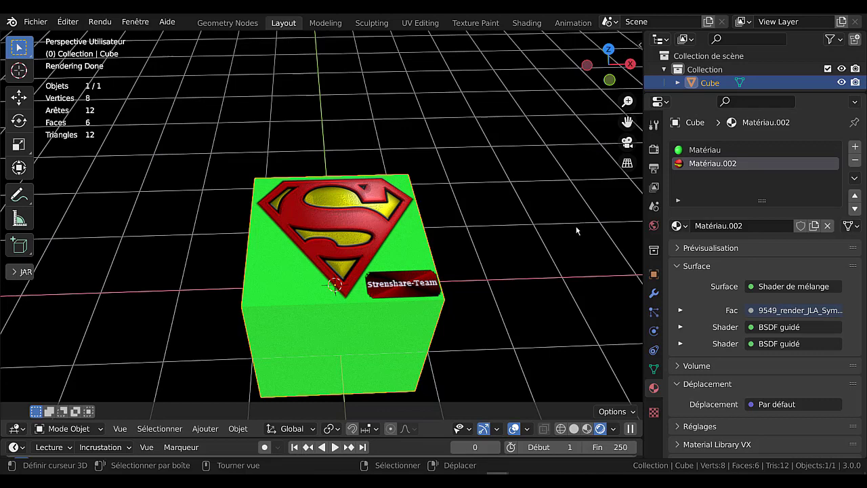
- Switch to the other Blender window with the sunflower cube, compare its Bump Force at 0 and 1, and review its node tree
{"action": "mouse_move", "coordinate": [497, 480]}
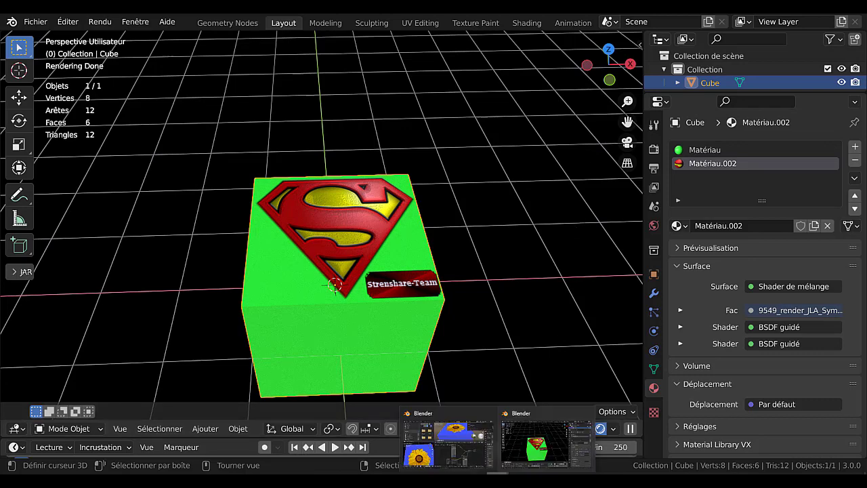
{"action": "left_click", "coordinate": [464, 441]}
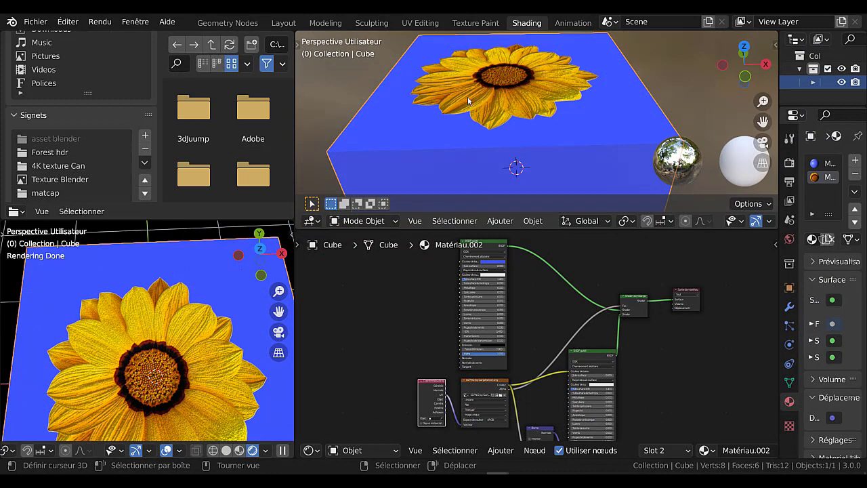
{"action": "middle_click_drag", "start_coordinate": [545, 348], "coordinate": [539, 268]}
{"action": "middle_click_drag", "start_coordinate": [530, 400], "coordinate": [523, 371]}
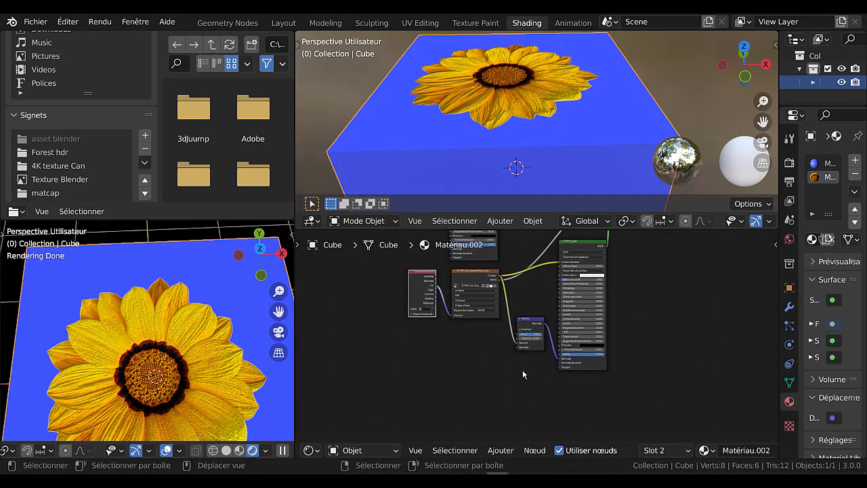
{"action": "scroll", "coordinate": [523, 369], "scroll_direction": "up", "scroll_amount": 4}
{"action": "left_click_drag", "start_coordinate": [525, 333], "coordinate": [500, 333]}
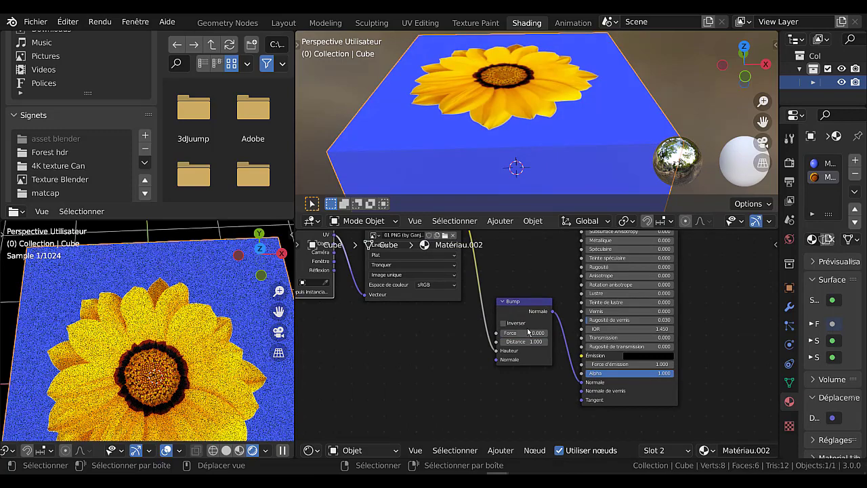
{"action": "left_click_drag", "start_coordinate": [511, 333], "coordinate": [555, 333]}
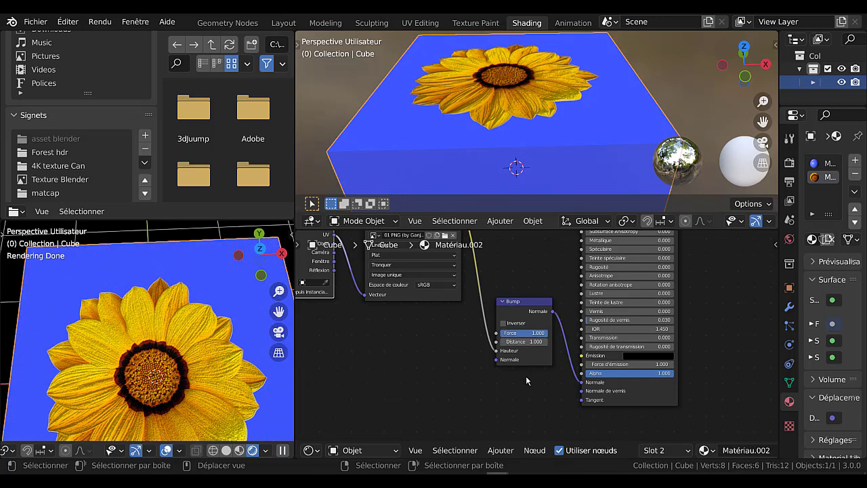
{"action": "scroll", "coordinate": [526, 380], "scroll_direction": "down", "scroll_amount": 2}
{"action": "middle_click_drag", "start_coordinate": [528, 368], "coordinate": [530, 420]}
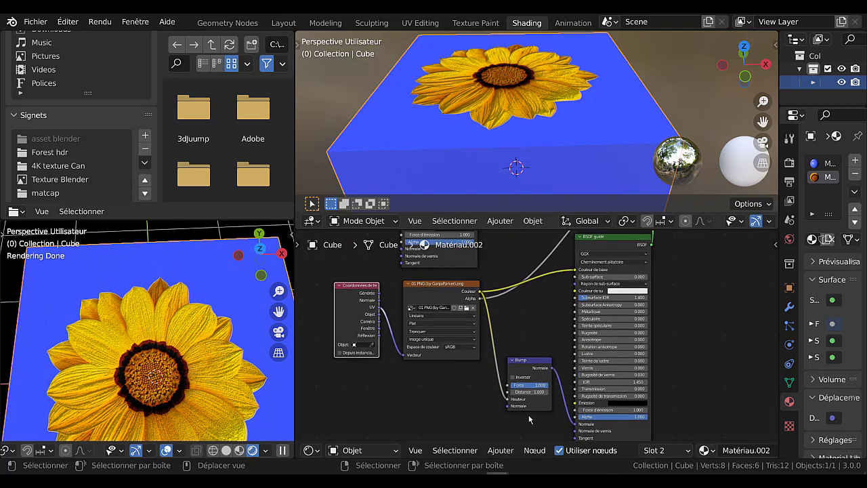
{"action": "mouse_move", "coordinate": [515, 305]}
{"action": "middle_mouse_down"}
{"action": "mouse_move", "coordinate": [544, 300]}
{"action": "mouse_move", "coordinate": [508, 358]}
{"action": "mouse_move", "coordinate": [505, 400]}
{"action": "middle_mouse_up"}
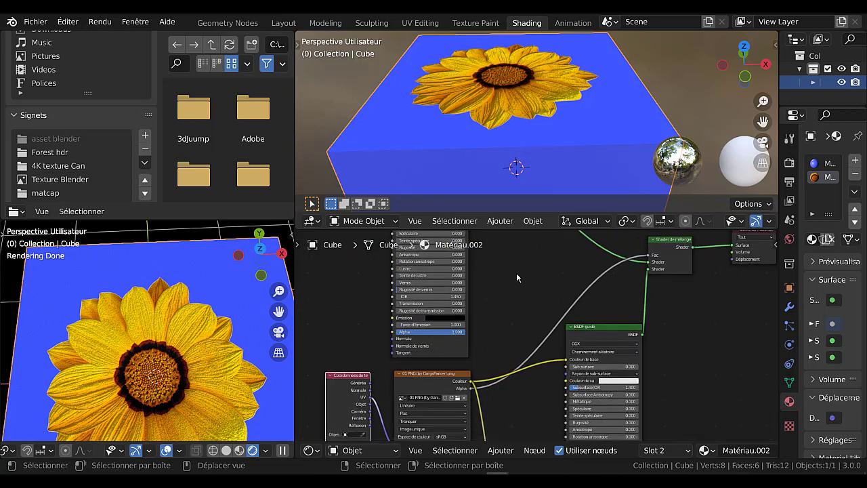
{"action": "mouse_move", "coordinate": [517, 277]}
{"action": "middle_mouse_down"}
{"action": "mouse_move", "coordinate": [501, 339]}
{"action": "mouse_move", "coordinate": [504, 290]}
{"action": "middle_mouse_up"}
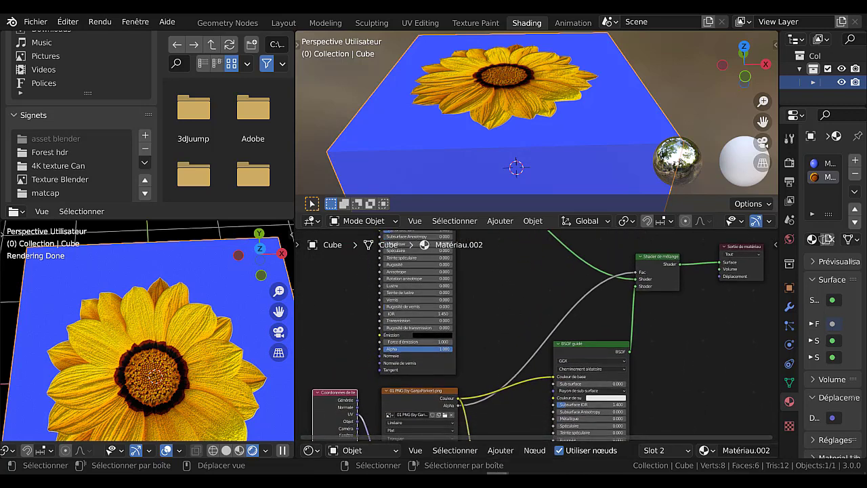
- Return to the Blender window with the green logo cube and reopen its Shading workspace
{"action": "mouse_move", "coordinate": [503, 466]}
{"action": "left_click", "coordinate": [526, 443]}
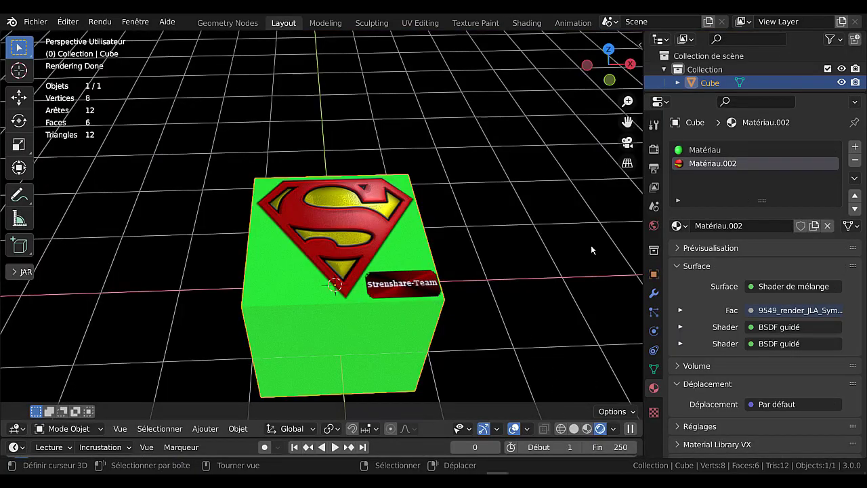
{"action": "left_click", "coordinate": [528, 23]}
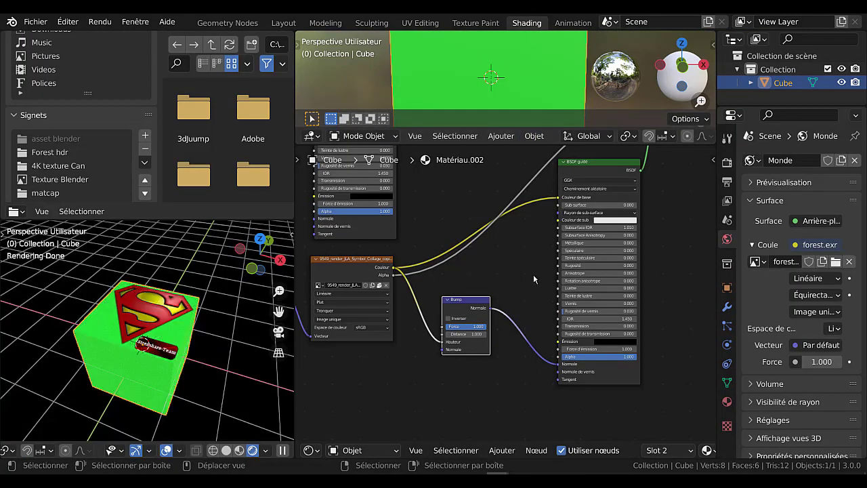
{"action": "middle_click_drag", "start_coordinate": [189, 344], "coordinate": [248, 330]}
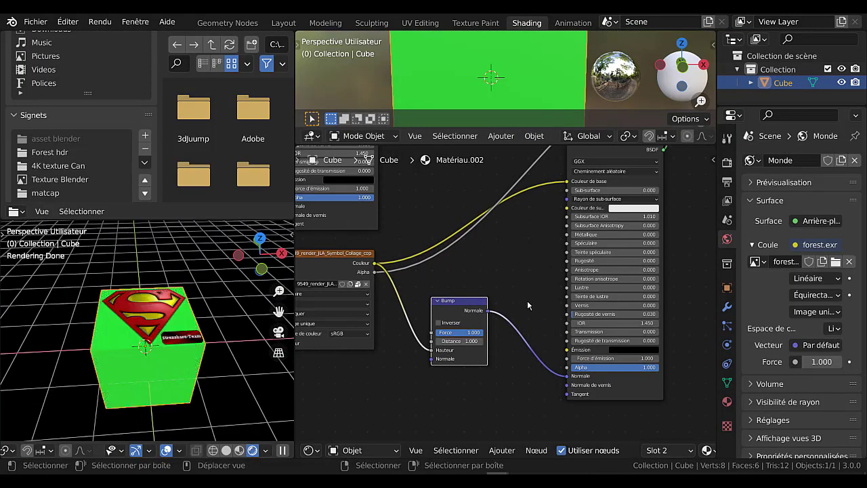
- Set the textured BSDF guidé node's Métallique value to 0.009 and check the logo's surface
{"action": "scroll", "coordinate": [512, 301], "scroll_direction": "up", "scroll_amount": 3}
{"action": "middle_click_drag", "start_coordinate": [509, 305], "coordinate": [439, 338]}
{"action": "mouse_move", "coordinate": [528, 250]}
{"action": "left_mouse_down"}
{"action": "mouse_move", "coordinate": [602, 250]}
{"action": "mouse_move", "coordinate": [520, 254]}
{"action": "left_mouse_up"}
{"action": "scroll", "coordinate": [160, 317], "scroll_direction": "up", "scroll_amount": 4}
{"action": "scroll", "coordinate": [520, 254], "scroll_direction": "down", "scroll_amount": 3}
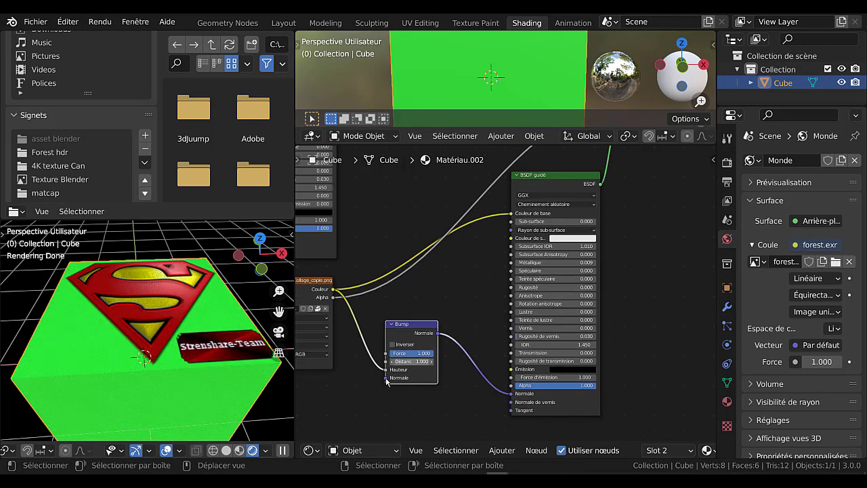
- Try to unpack the logo image using the file in the current folder
{"action": "middle_click_drag", "start_coordinate": [379, 301], "coordinate": [570, 272]}
{"action": "left_click", "coordinate": [508, 285]}
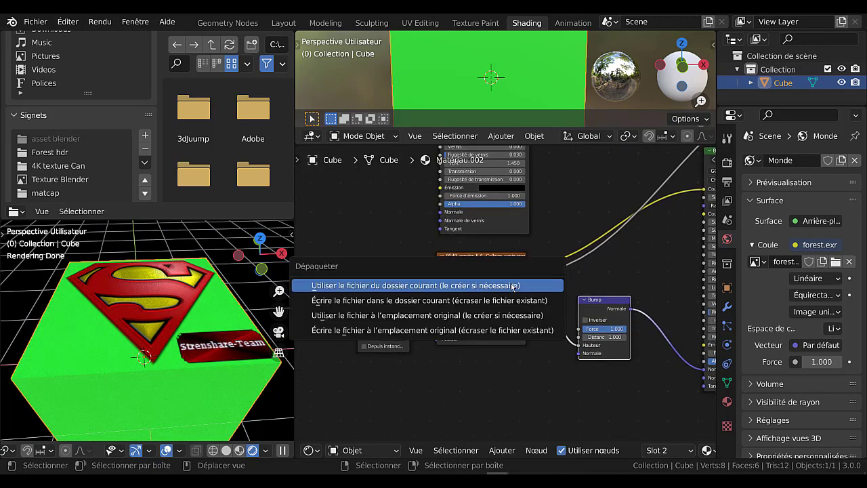
{"action": "left_click", "coordinate": [504, 288]}
- Load 2-55.png from the Logo PNG folder into the image texture node and inspect its relief on the cube
{"action": "left_click", "coordinate": [511, 283]}
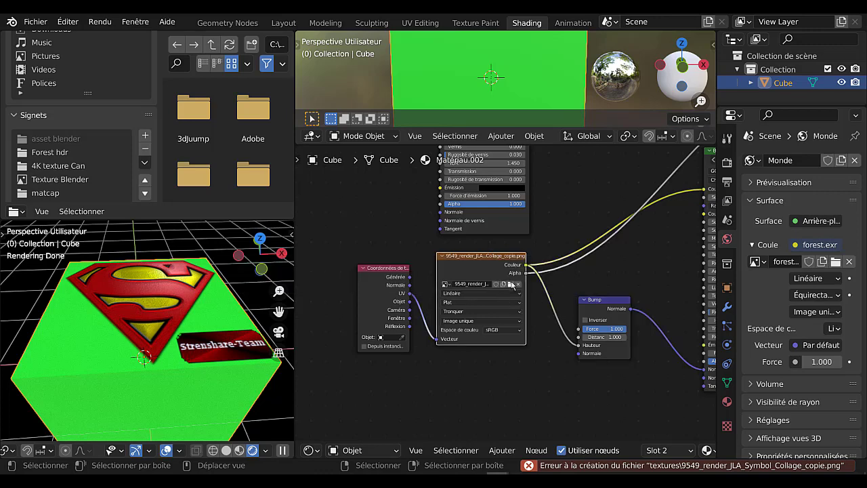
{"action": "left_click", "coordinate": [511, 285]}
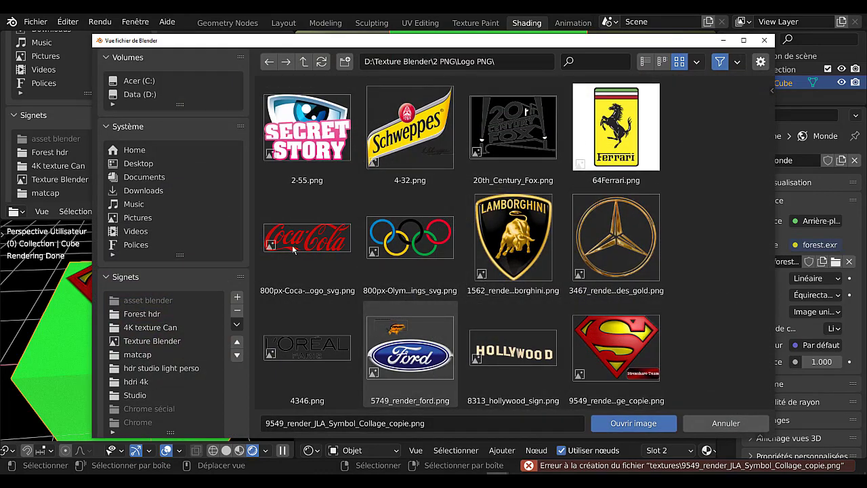
{"action": "left_click", "coordinate": [312, 136]}
{"action": "left_click", "coordinate": [626, 423]}
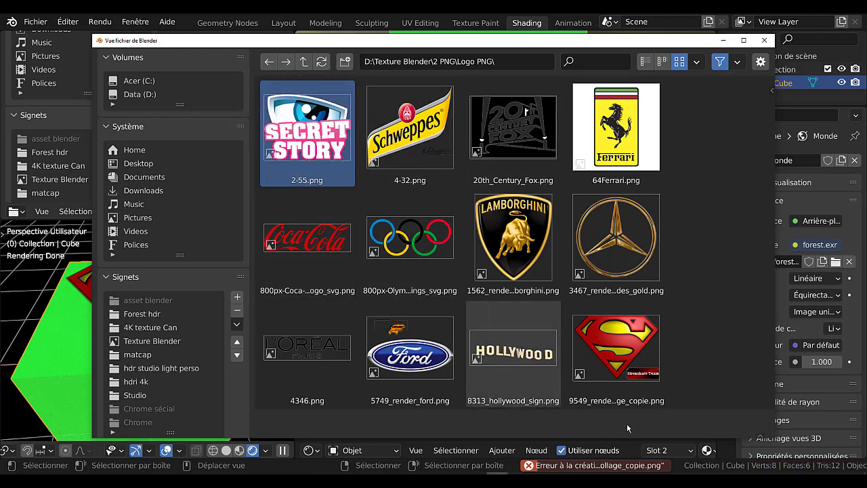
{"action": "middle_click_drag", "start_coordinate": [187, 329], "coordinate": [155, 317]}
{"action": "scroll", "coordinate": [153, 318], "scroll_direction": "up", "scroll_amount": 4}
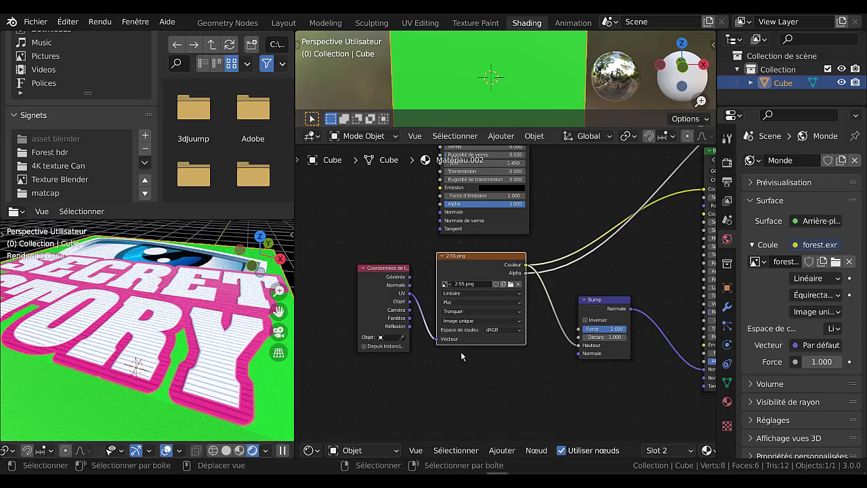
{"action": "mouse_move", "coordinate": [609, 332]}
{"action": "left_mouse_down"}
{"action": "mouse_move", "coordinate": [564, 330]}
{"action": "mouse_move", "coordinate": [610, 330]}
{"action": "left_mouse_up"}
- Replace the image texture's file with the Lamborghini logo, 1562_render_lamborghini.png, and inspect it on the cube
{"action": "left_click", "coordinate": [510, 284]}
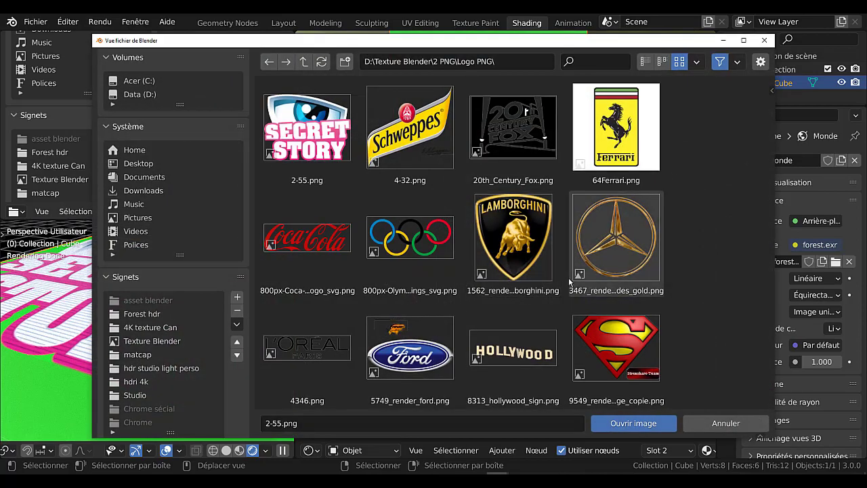
{"action": "left_click", "coordinate": [510, 248]}
{"action": "left_click", "coordinate": [633, 423]}
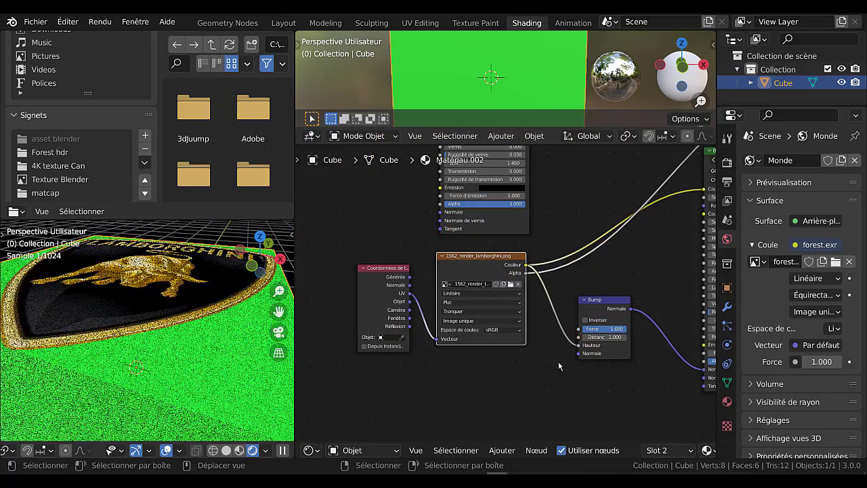
{"action": "middle_click_drag", "start_coordinate": [183, 258], "coordinate": [227, 276]}
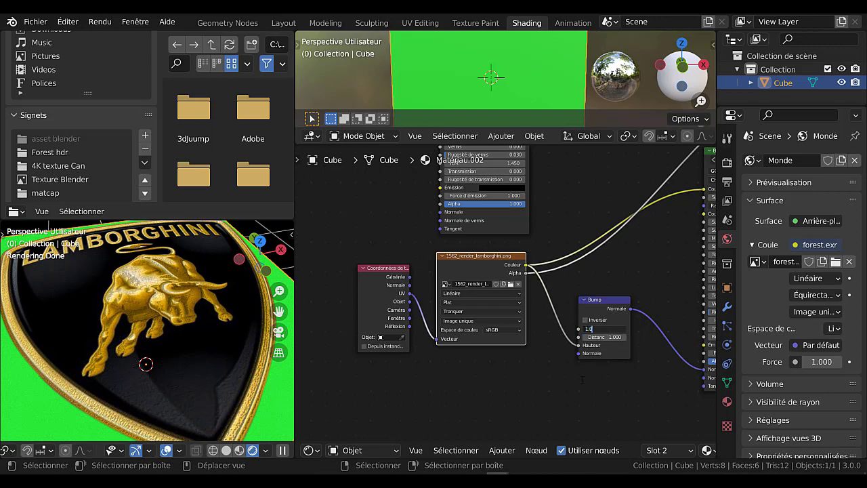
- Set the Bump node's Force to 3 and check the Lamborghini logo's relief
{"action": "key", "text": "Return"}
{"action": "key", "text": "Return"}
{"action": "middle_click_drag", "start_coordinate": [234, 339], "coordinate": [220, 315]}
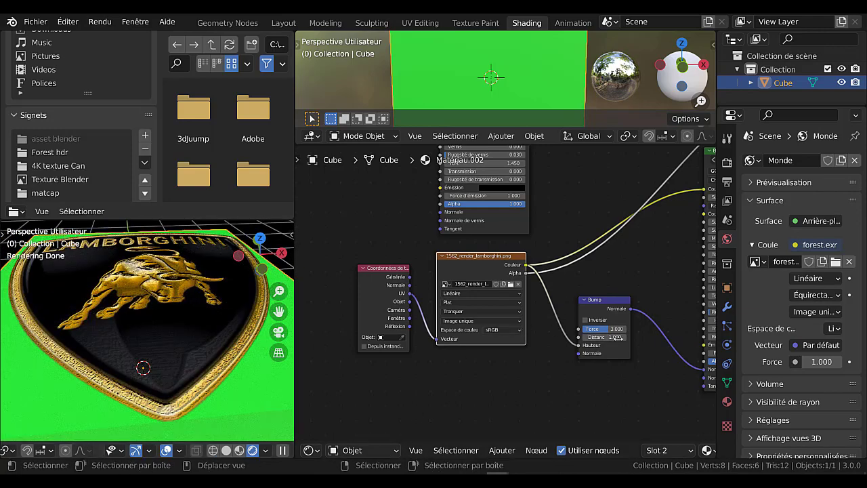
- Raise the Bump node's Force to 3.75 and replace the image texture with the Superman logo, 9549_render_JLA_Symbol_Collage_copie.png
{"action": "mouse_move", "coordinate": [605, 329]}
{"action": "left_mouse_down"}
{"action": "mouse_move", "coordinate": [581, 329]}
{"action": "mouse_move", "coordinate": [630, 329]}
{"action": "mouse_move", "coordinate": [620, 329]}
{"action": "left_mouse_up"}
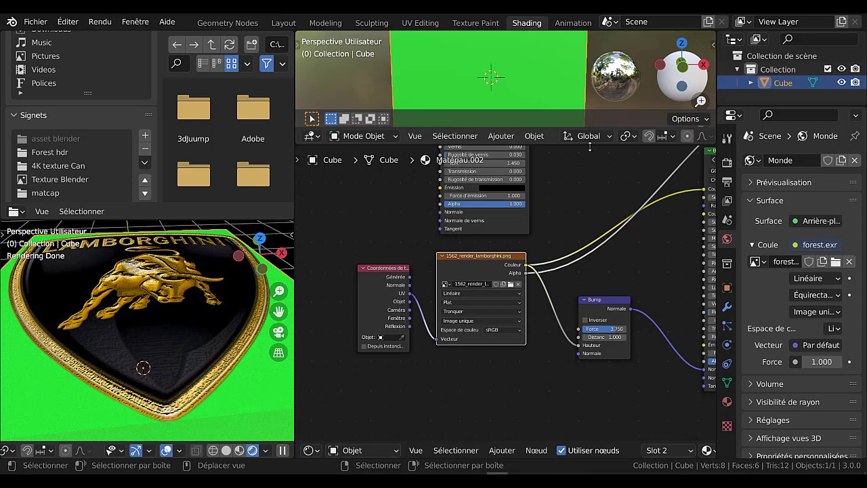
{"action": "left_click", "coordinate": [512, 284]}
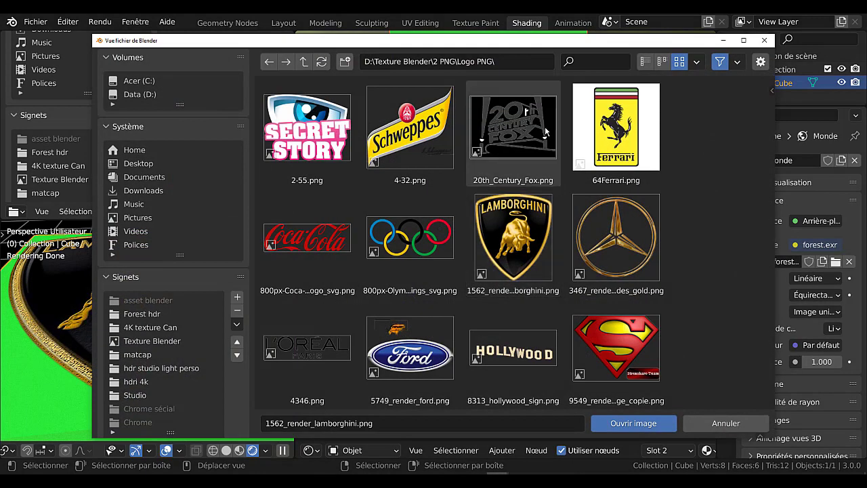
{"action": "left_click", "coordinate": [616, 349]}
{"action": "left_click", "coordinate": [627, 423]}
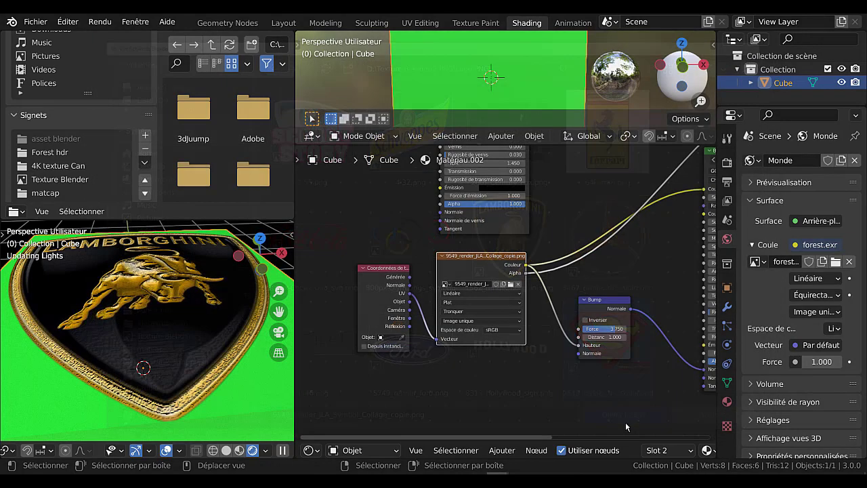
{"action": "middle_click_drag", "start_coordinate": [240, 292], "coordinate": [200, 304]}
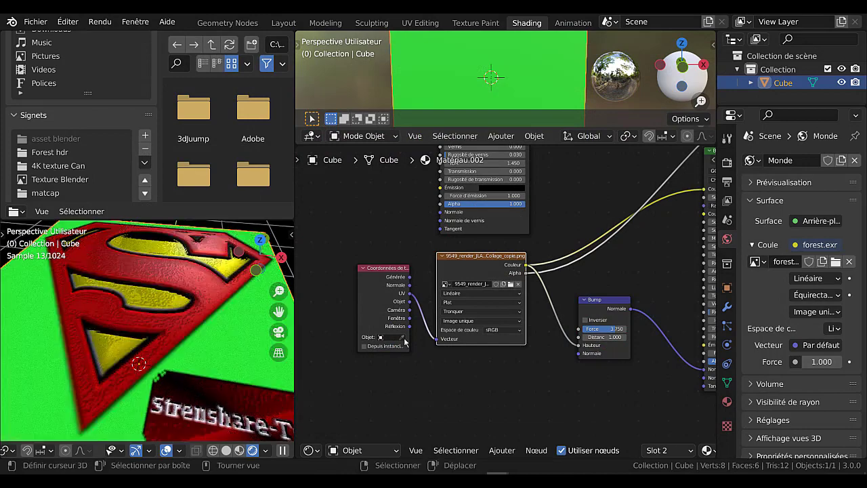
- Set the Bump node's Force to 3.917 and inspect the Superman logo's relief
{"action": "left_click_drag", "start_coordinate": [613, 333], "coordinate": [633, 333]}
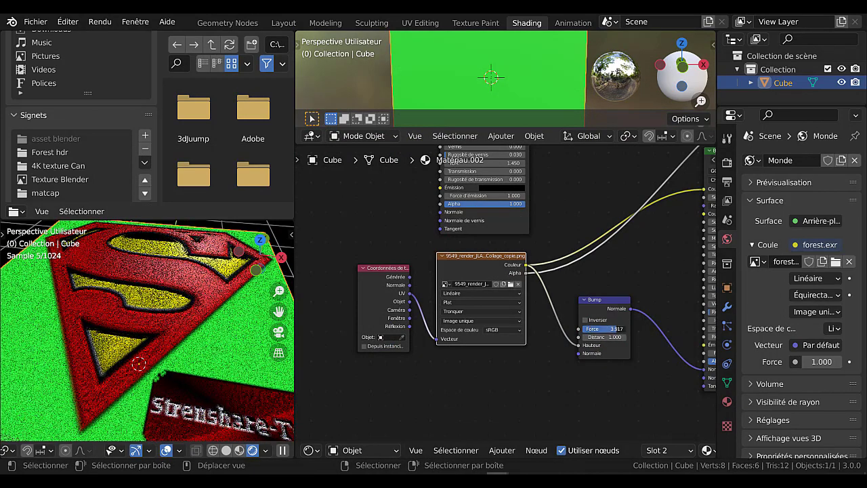
{"action": "middle_click_drag", "start_coordinate": [189, 294], "coordinate": [177, 282]}
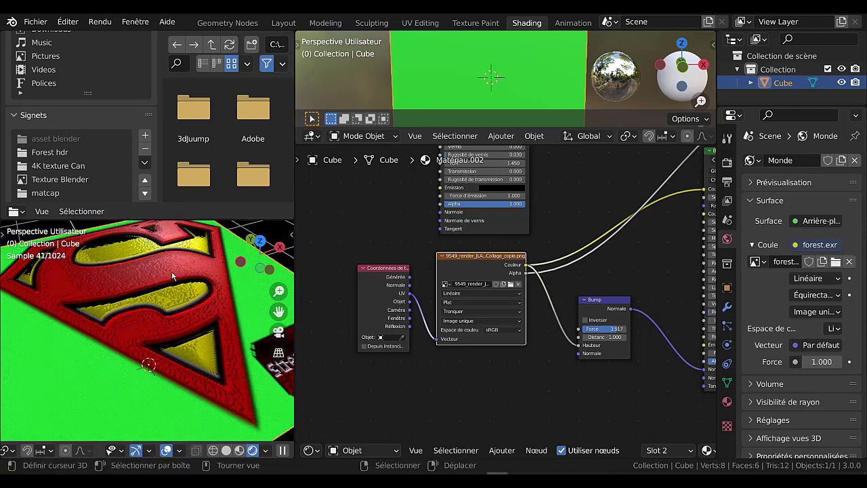
- Connect the image texture's Couleur output to the material output's Déplacement input
{"action": "middle_click_drag", "start_coordinate": [587, 370], "coordinate": [425, 373]}
{"action": "scroll", "coordinate": [489, 305], "scroll_direction": "down", "scroll_amount": 2}
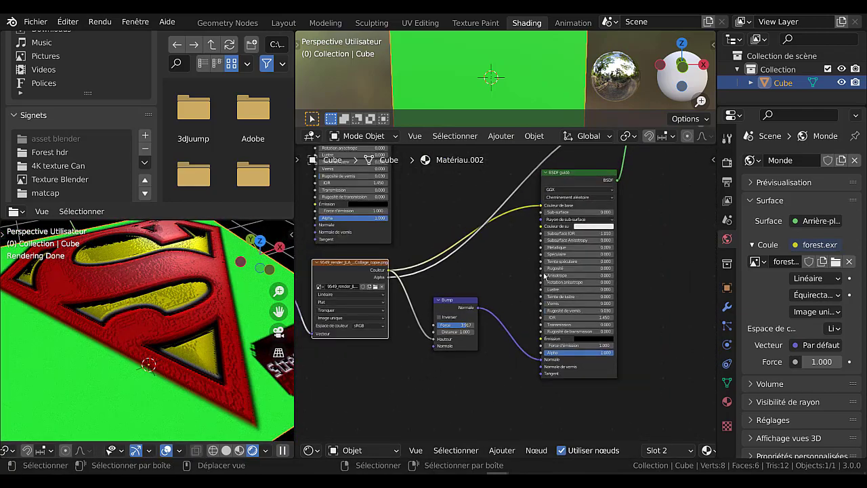
{"action": "middle_click_drag", "start_coordinate": [656, 226], "coordinate": [651, 332]}
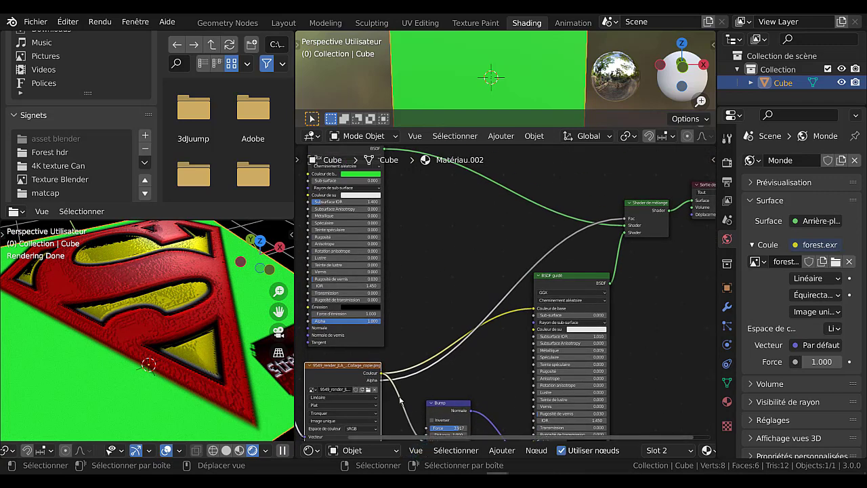
{"action": "left_click_drag", "start_coordinate": [382, 374], "coordinate": [643, 232]}
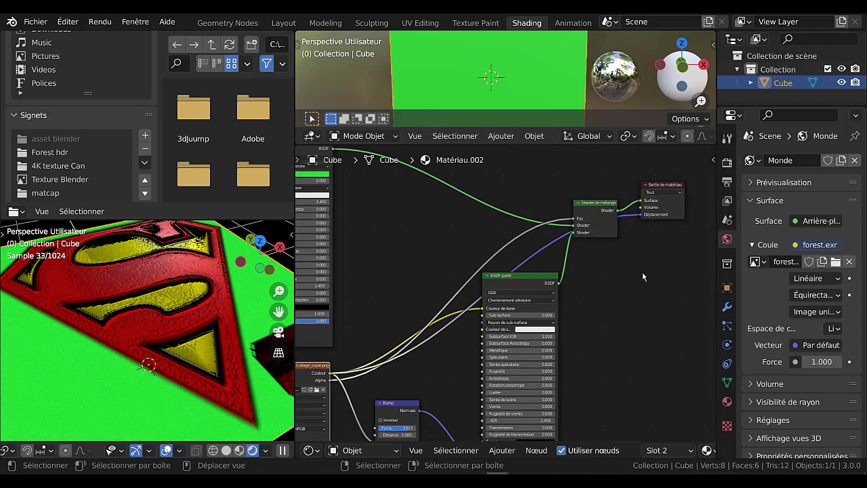
- Disconnect the Bump node from the logo shader's Normale input and the image texture, then check the displacement relief on the cube
{"action": "scroll", "coordinate": [650, 351], "scroll_direction": "down", "scroll_amount": 2}
{"action": "middle_click_drag", "start_coordinate": [673, 326], "coordinate": [709, 269]}
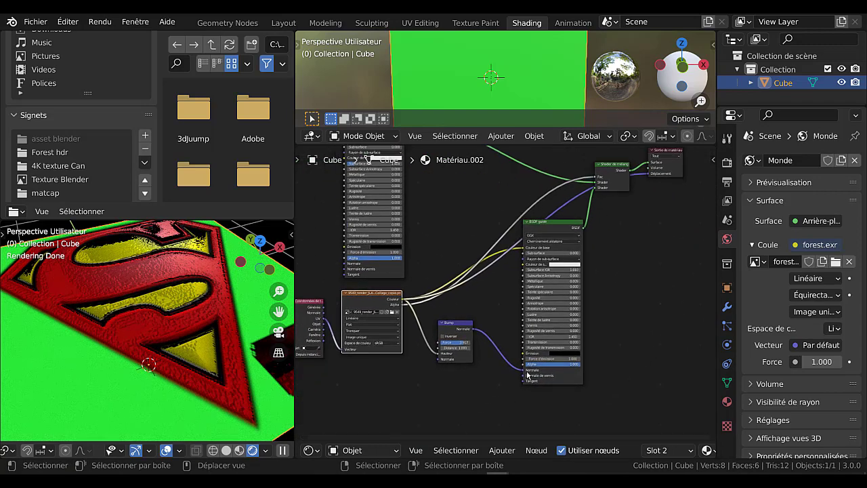
{"action": "left_click_drag", "start_coordinate": [525, 371], "coordinate": [502, 390]}
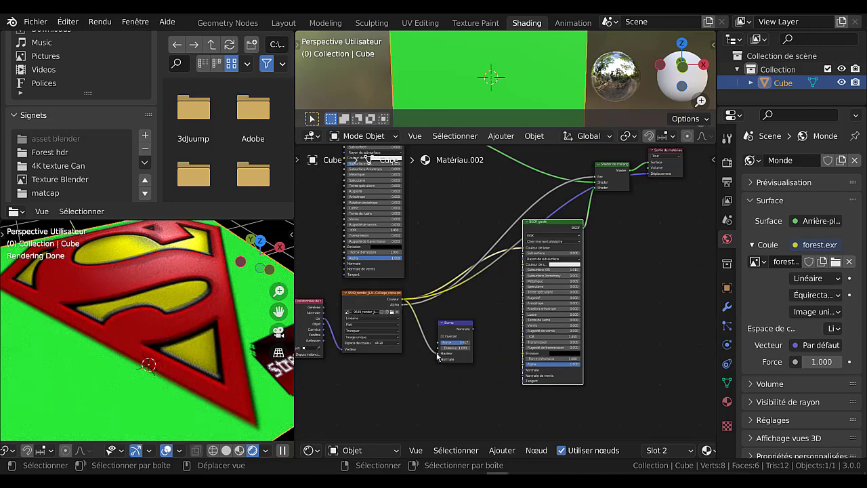
{"action": "left_click_drag", "start_coordinate": [438, 356], "coordinate": [424, 372]}
{"action": "scroll", "coordinate": [147, 353], "scroll_direction": "down", "scroll_amount": 4}
{"action": "scroll", "coordinate": [641, 211], "scroll_direction": "up", "scroll_amount": 2}
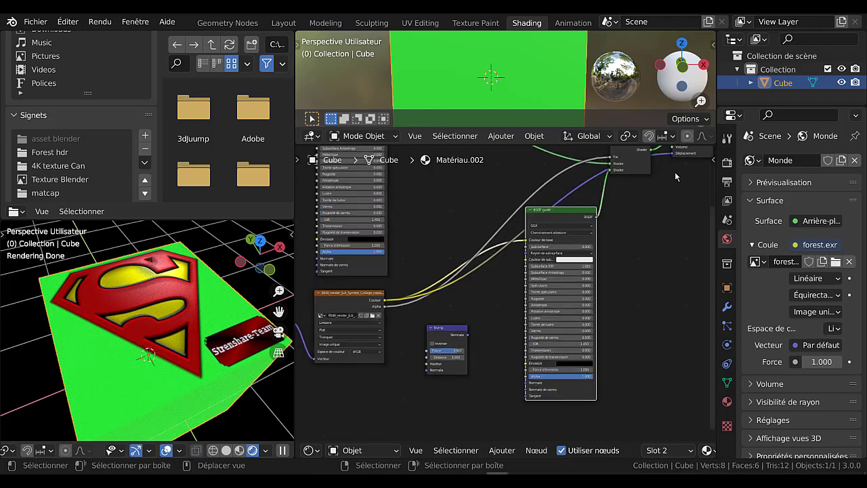
{"action": "middle_click_drag", "start_coordinate": [675, 171], "coordinate": [637, 221]}
{"action": "left_click_drag", "start_coordinate": [636, 205], "coordinate": [629, 224]}
{"action": "mouse_move", "coordinate": [212, 311]}
{"action": "middle_mouse_down"}
{"action": "mouse_move", "coordinate": [135, 305]}
{"action": "mouse_move", "coordinate": [156, 267]}
{"action": "mouse_move", "coordinate": [161, 315]}
{"action": "mouse_move", "coordinate": [202, 312]}
{"action": "middle_mouse_up"}
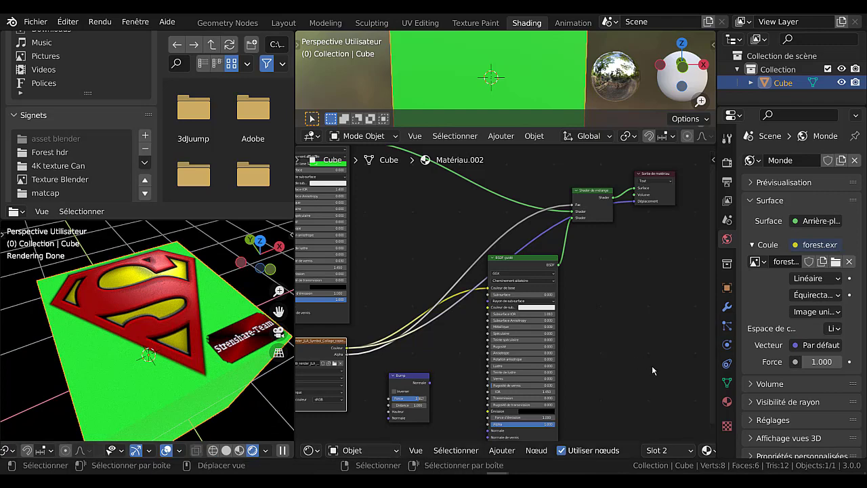
- Widen the node editor to show the whole material graph and view the cube from another angle
{"action": "scroll", "coordinate": [653, 362], "scroll_direction": "down", "scroll_amount": 2}
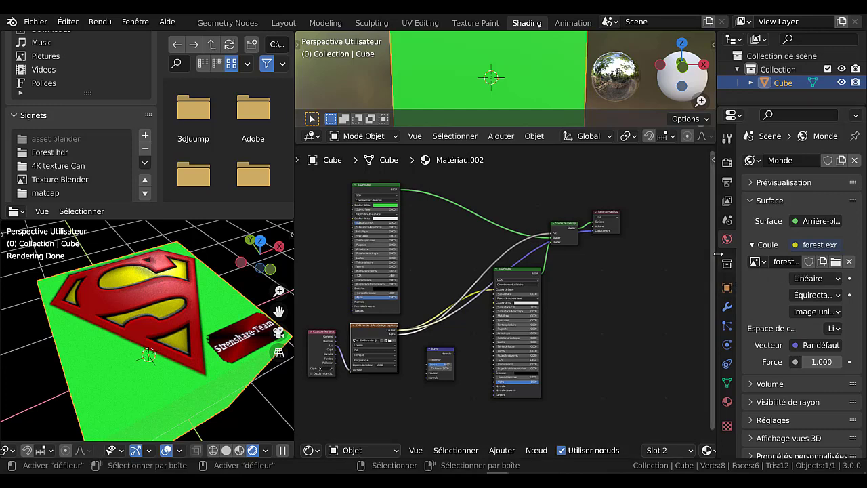
{"action": "left_click_drag", "start_coordinate": [716, 254], "coordinate": [799, 252]}
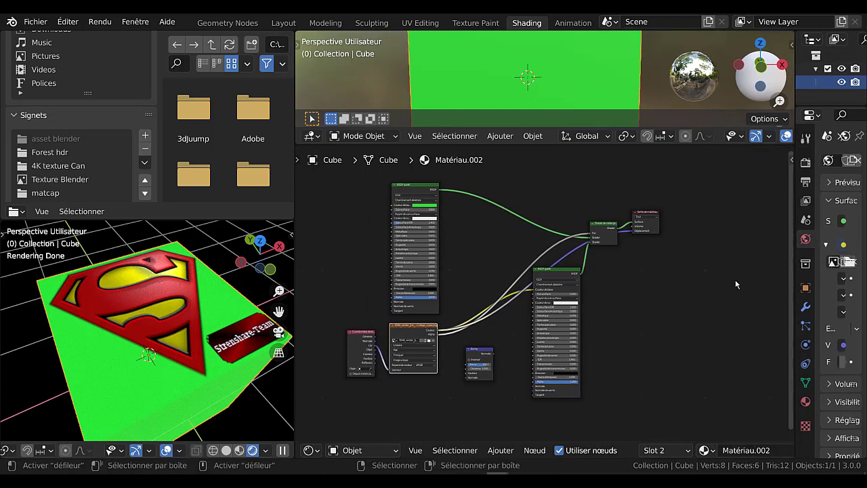
{"action": "scroll", "coordinate": [693, 296], "scroll_direction": "down", "scroll_amount": 1}
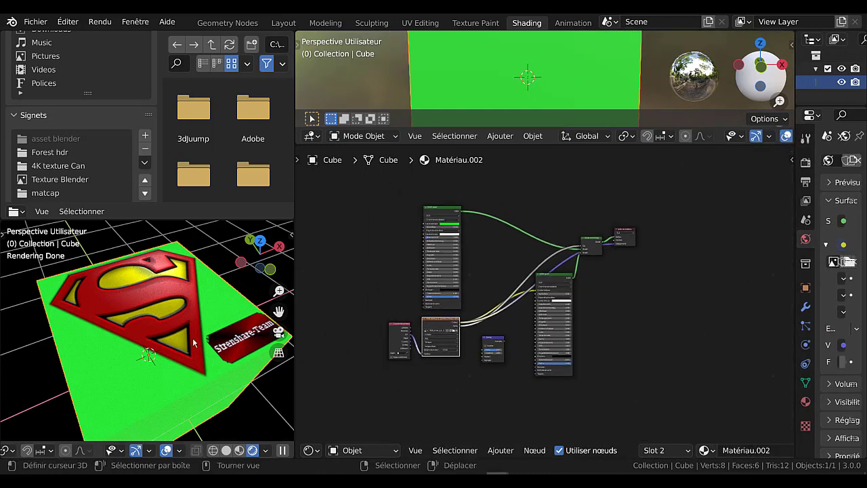
{"action": "middle_click_drag", "start_coordinate": [192, 338], "coordinate": [261, 356]}
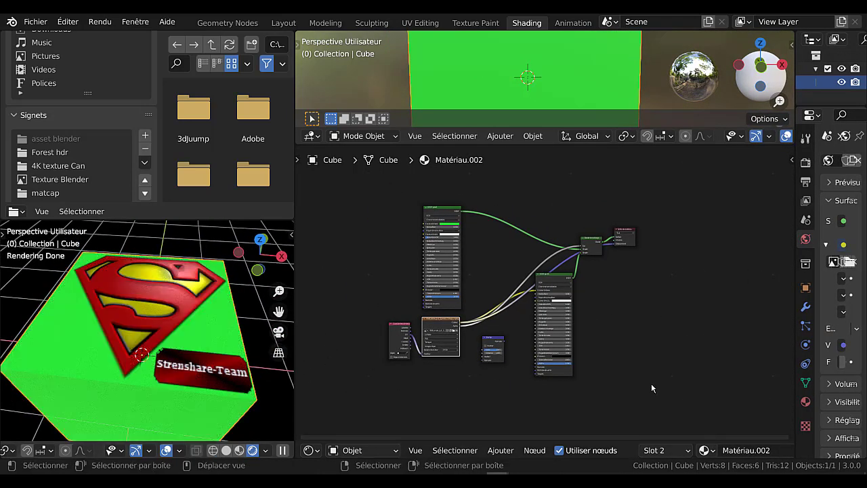
- Tidy the graph by lowering the logo's BSDF guidé node and moving the disconnected Bump node clear of the links
{"action": "scroll", "coordinate": [631, 347], "scroll_direction": "up", "scroll_amount": 2}
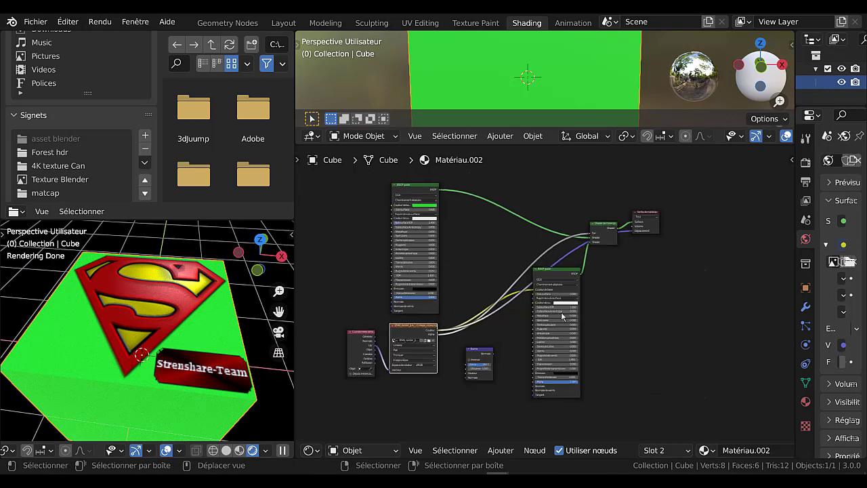
{"action": "left_click_drag", "start_coordinate": [555, 276], "coordinate": [538, 307]}
{"action": "left_click_drag", "start_coordinate": [480, 349], "coordinate": [692, 344]}
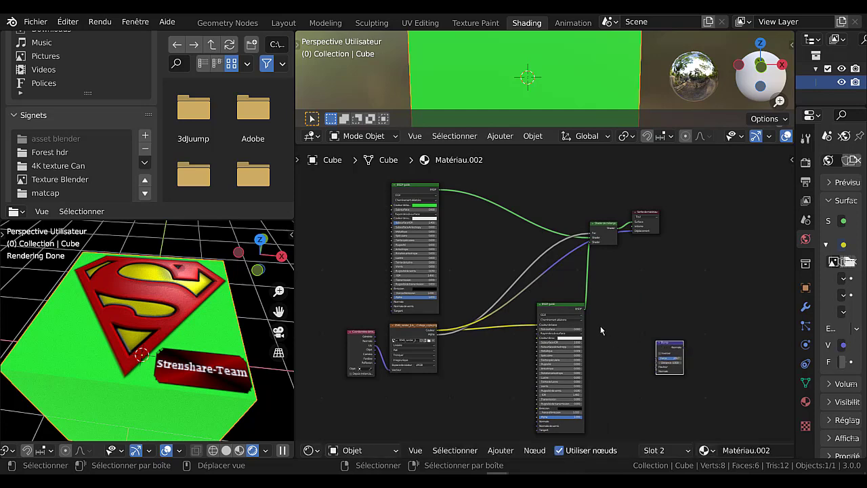
{"action": "left_click_drag", "start_coordinate": [565, 317], "coordinate": [554, 316]}
{"action": "middle_click_drag", "start_coordinate": [647, 275], "coordinate": [669, 303]}
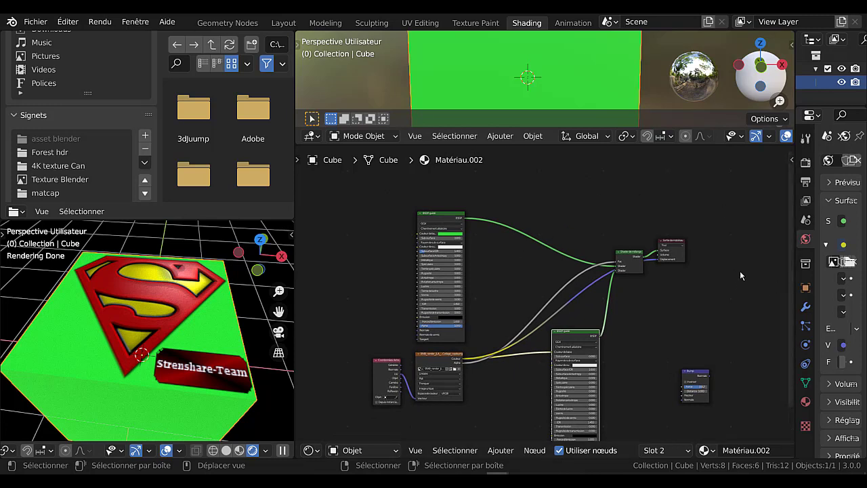
{"action": "scroll", "coordinate": [743, 300], "scroll_direction": "down", "scroll_amount": 2}
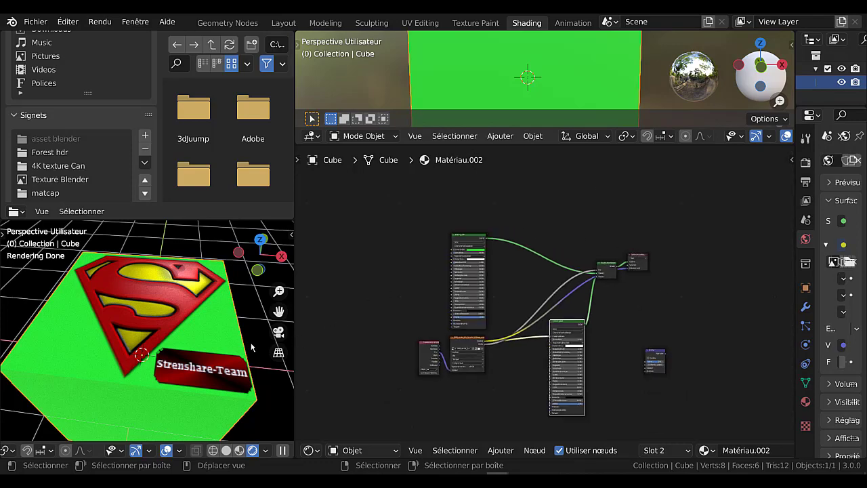
- Switch to the Layout workspace and inspect the embossed Superman logo on the cube from several angles
{"action": "left_click", "coordinate": [279, 24]}
{"action": "middle_click_drag", "start_coordinate": [408, 202], "coordinate": [512, 290]}
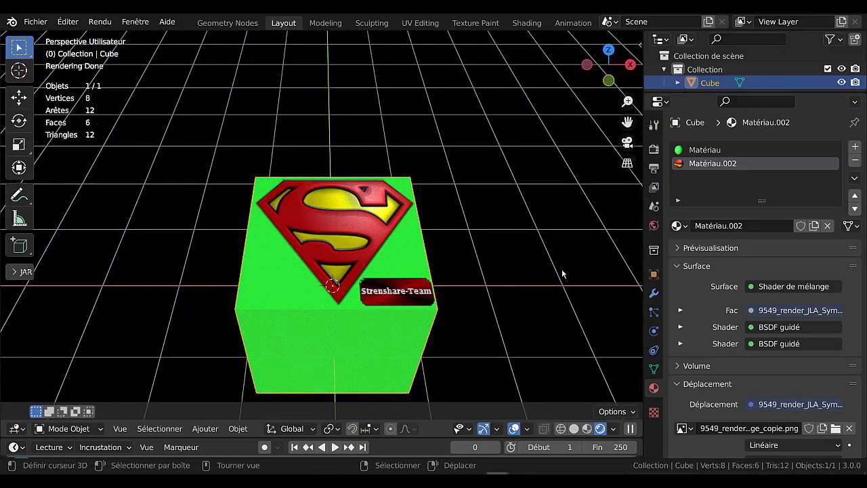
{"action": "middle_click_drag", "start_coordinate": [413, 291], "coordinate": [408, 259]}
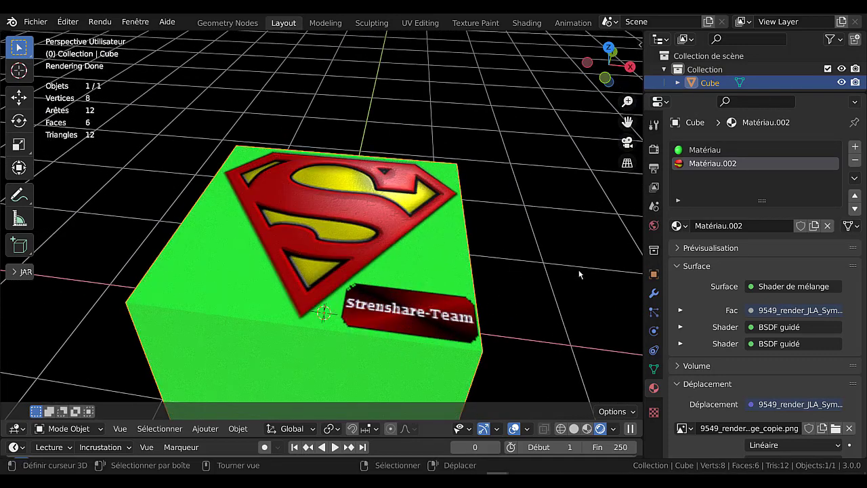
{"action": "scroll", "coordinate": [337, 335], "scroll_direction": "down", "scroll_amount": 3}
{"action": "middle_click_drag", "start_coordinate": [447, 299], "coordinate": [488, 294]}
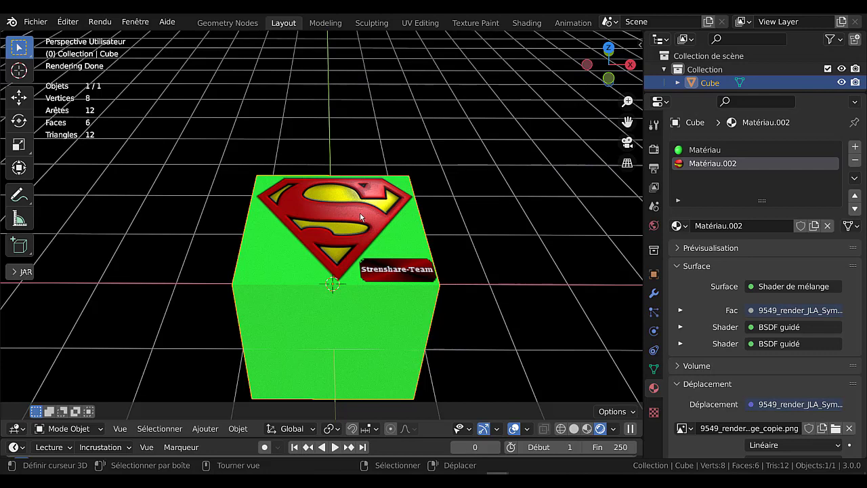
- Widen the properties editor to show the full image names in Matériau.002 and take a closer view of the logo
{"action": "left_click_drag", "start_coordinate": [641, 235], "coordinate": [566, 235]}
{"action": "middle_click_drag", "start_coordinate": [445, 227], "coordinate": [397, 198]}
{"action": "scroll", "coordinate": [335, 224], "scroll_direction": "up", "scroll_amount": 2}
{"action": "middle_click_drag", "start_coordinate": [335, 225], "coordinate": [392, 257]}
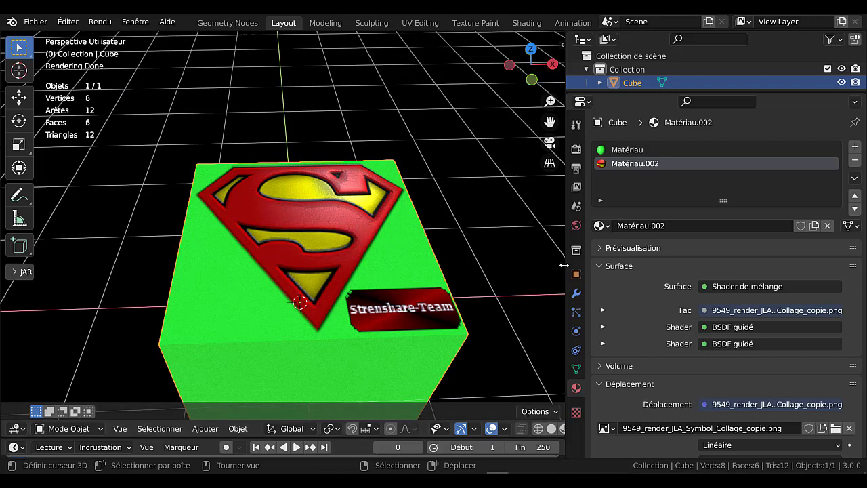
{"action": "left_click_drag", "start_coordinate": [563, 265], "coordinate": [608, 264]}
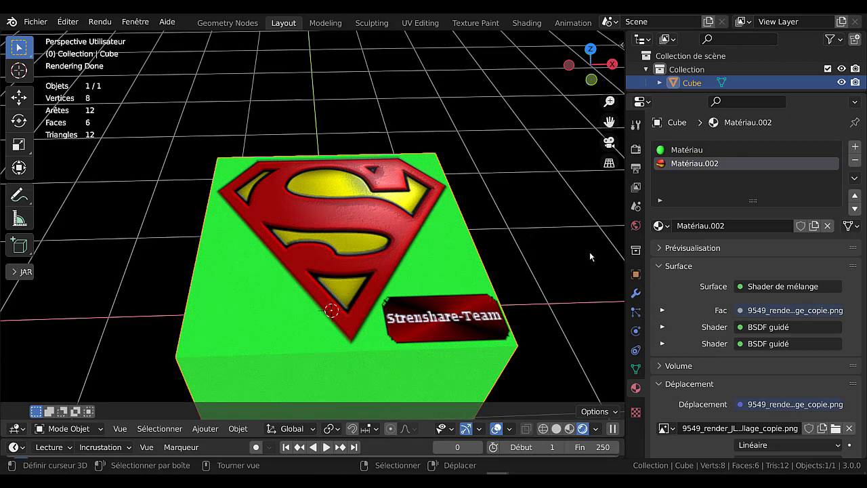
{"action": "left_click_drag", "start_coordinate": [626, 225], "coordinate": [588, 225]}
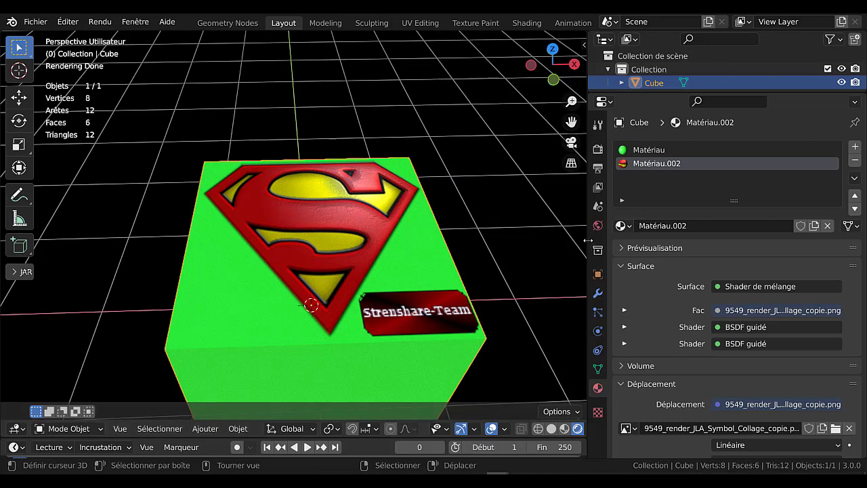
{"action": "left_click_drag", "start_coordinate": [588, 241], "coordinate": [641, 235]}
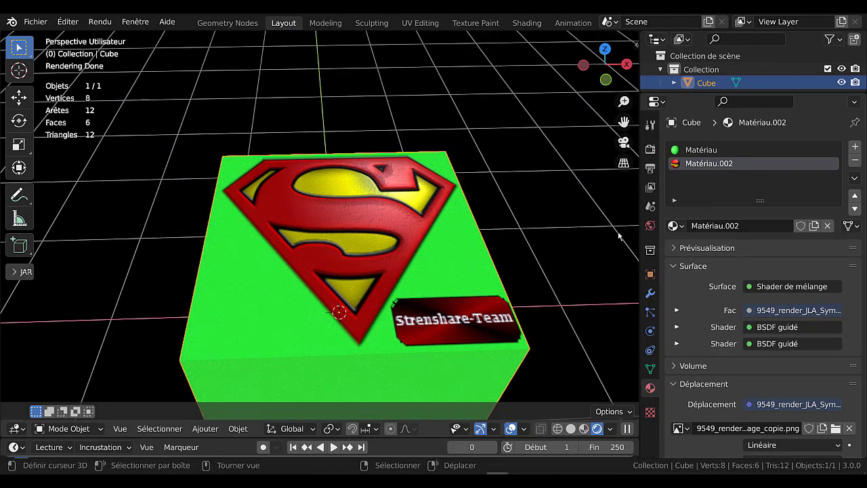
{"action": "left_click_drag", "start_coordinate": [640, 217], "coordinate": [603, 218]}
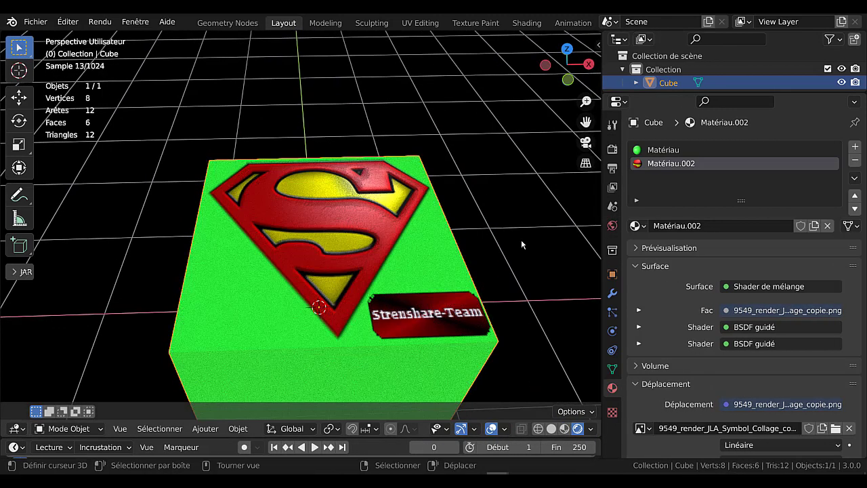